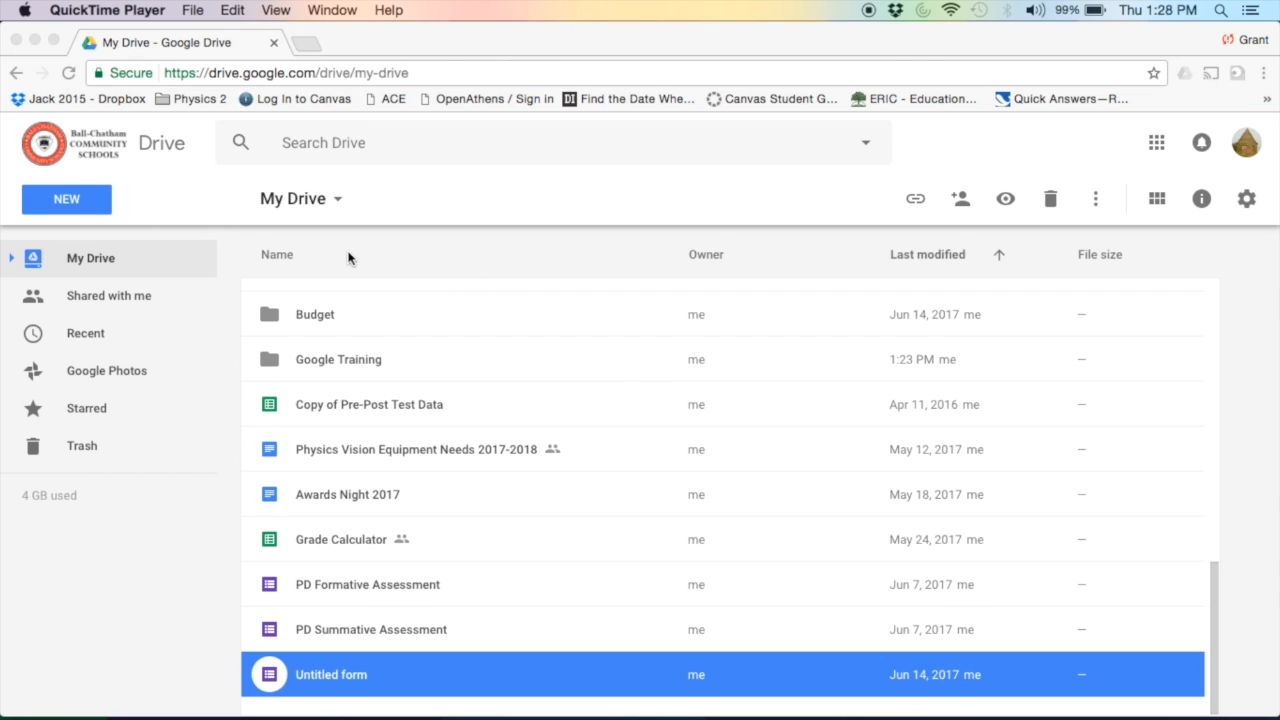
Create a new blank Google Form from My Drive
click(72, 202)
click(72, 200)
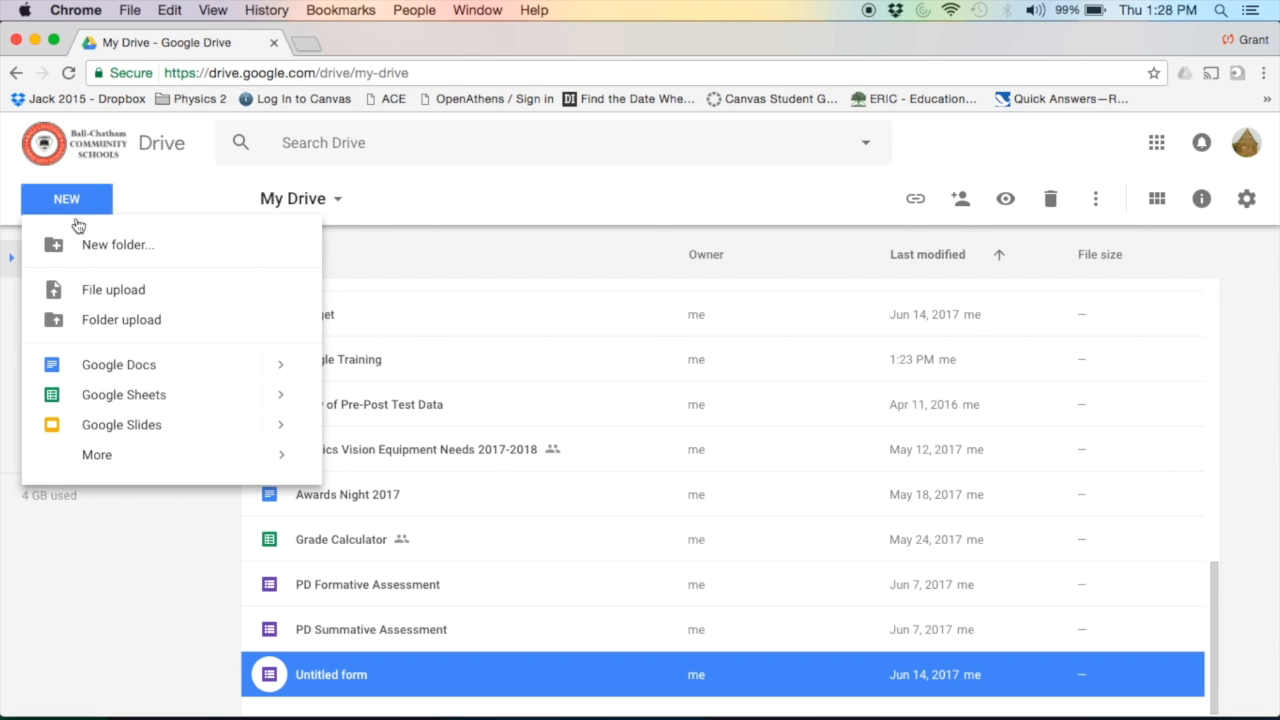
mouse_move(109, 462)
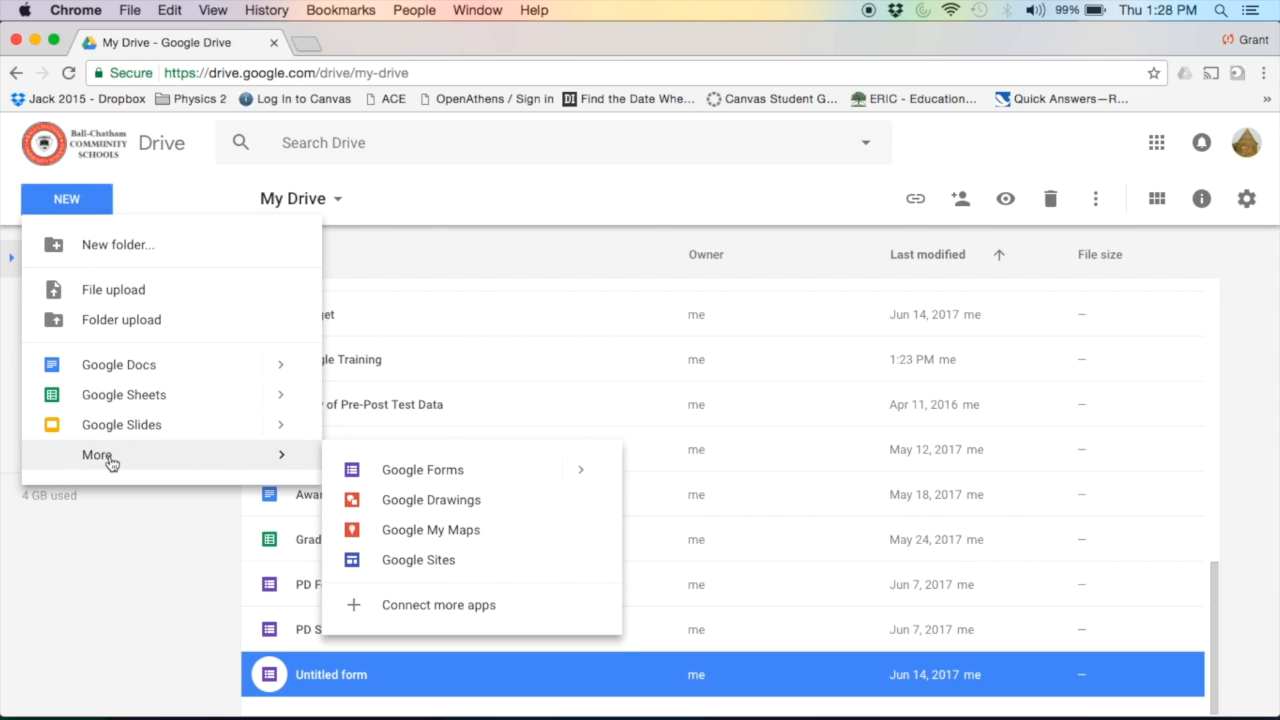
click(358, 474)
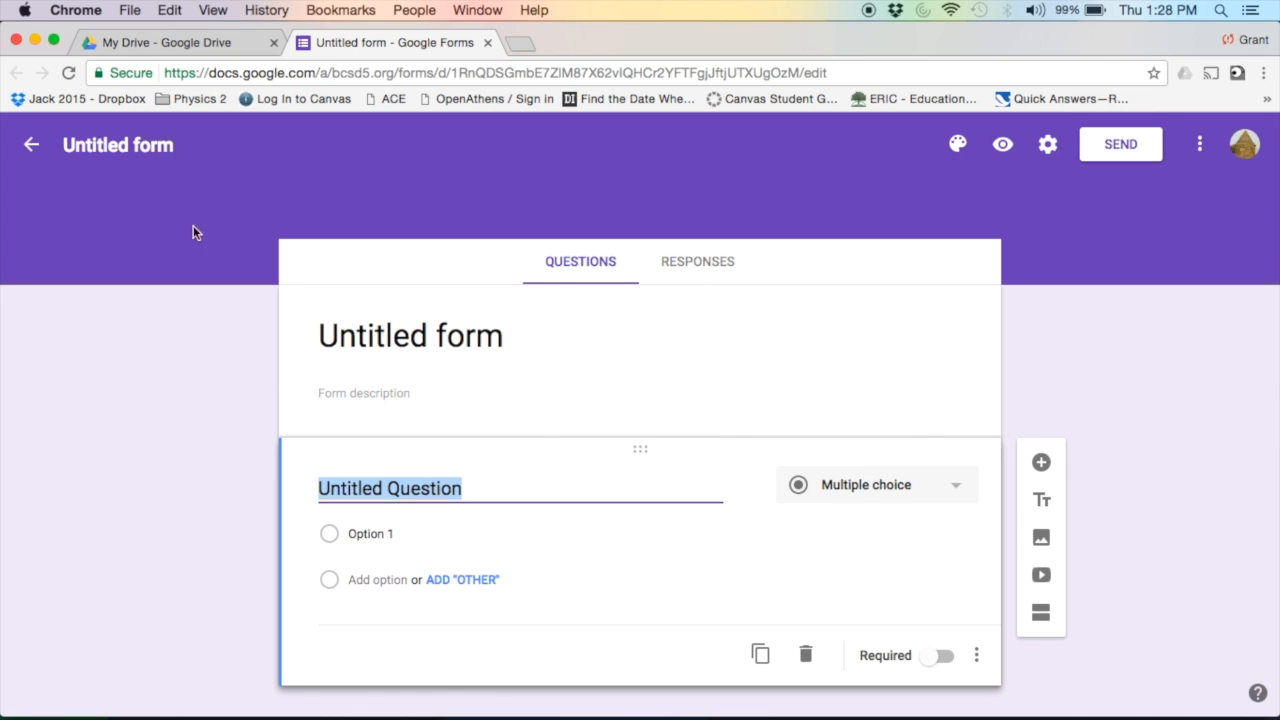
Rename the untitled form as Quiz 1
click(140, 146)
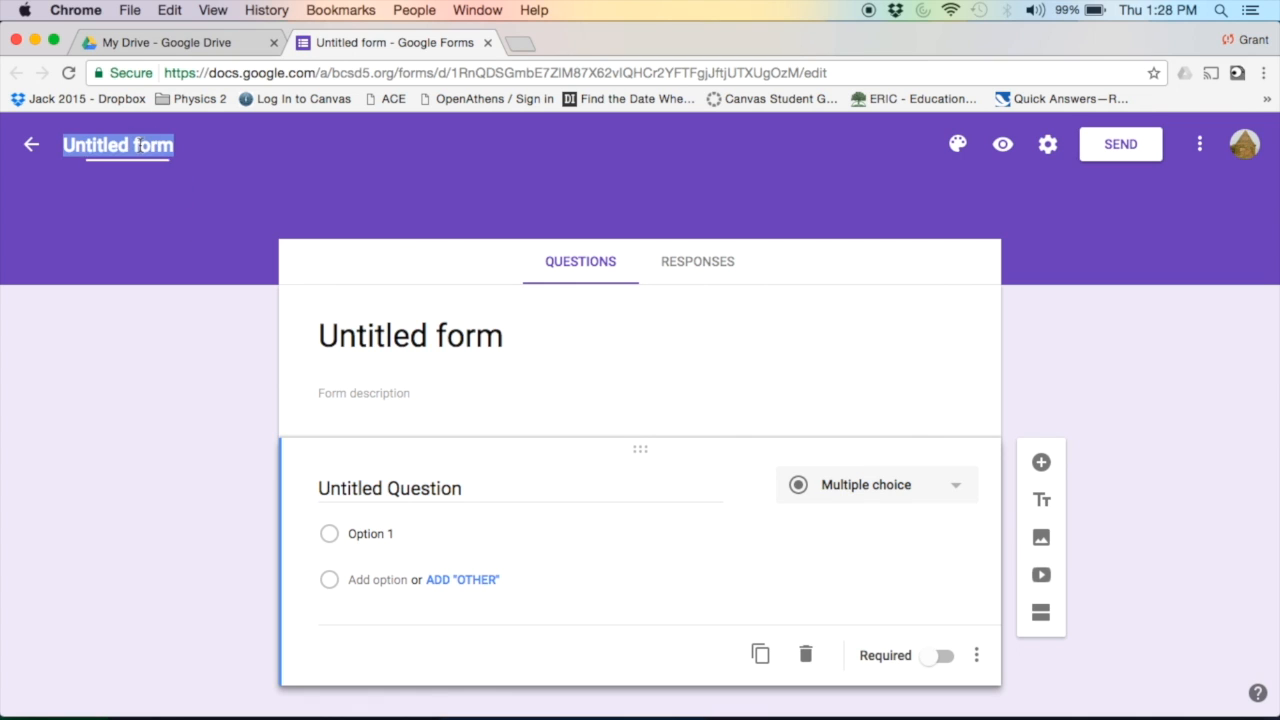
text(Qui)
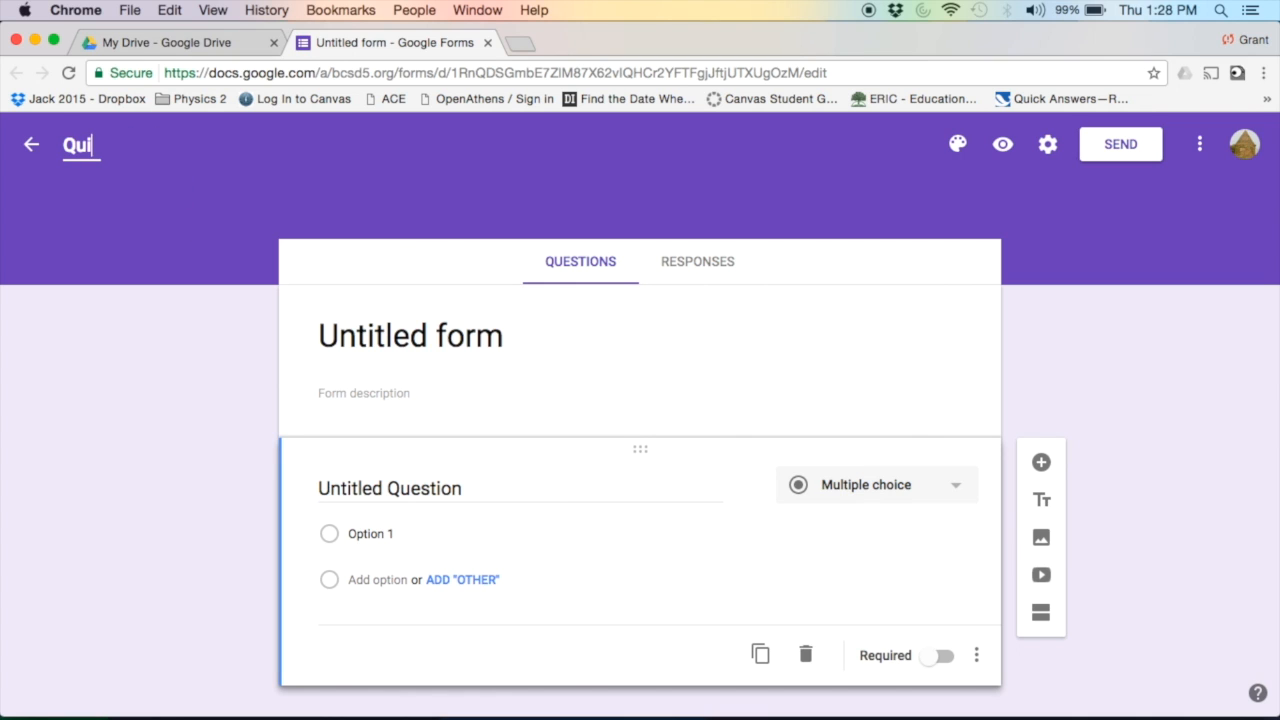
text(z 1)
click(158, 263)
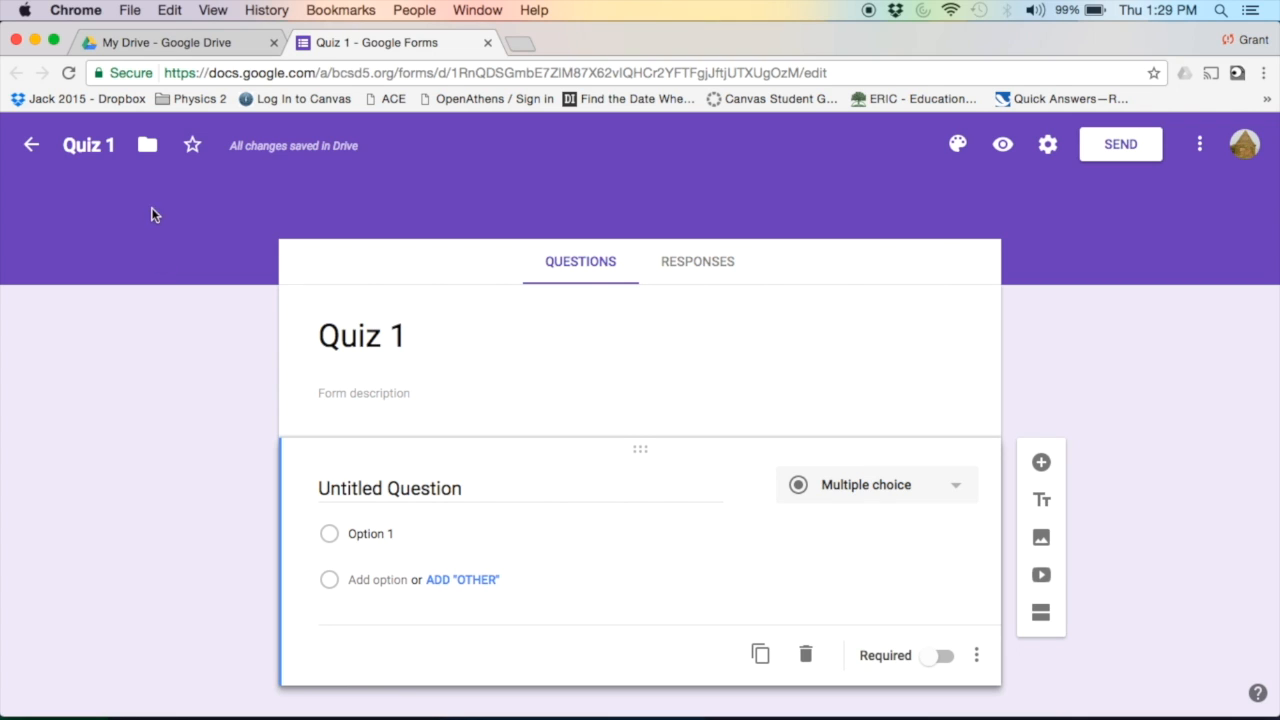
Move the Quiz 1 form into the Google Training folder in My Drive
click(147, 150)
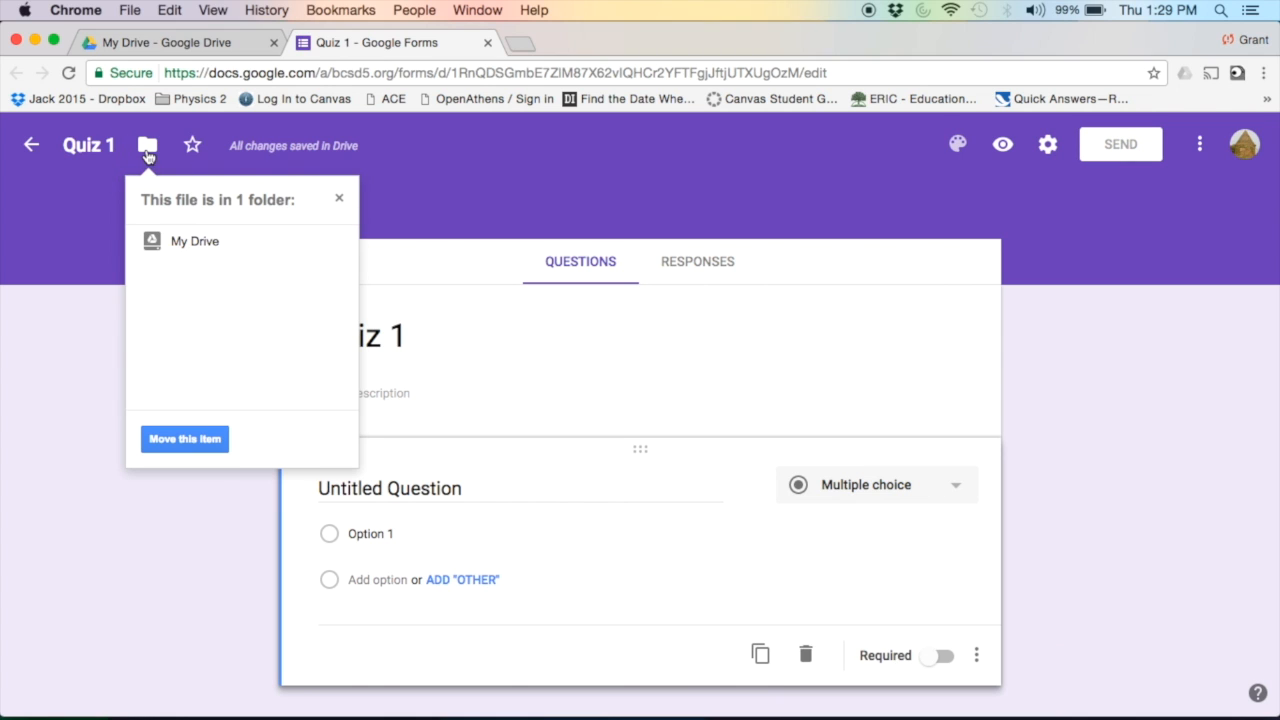
click(199, 440)
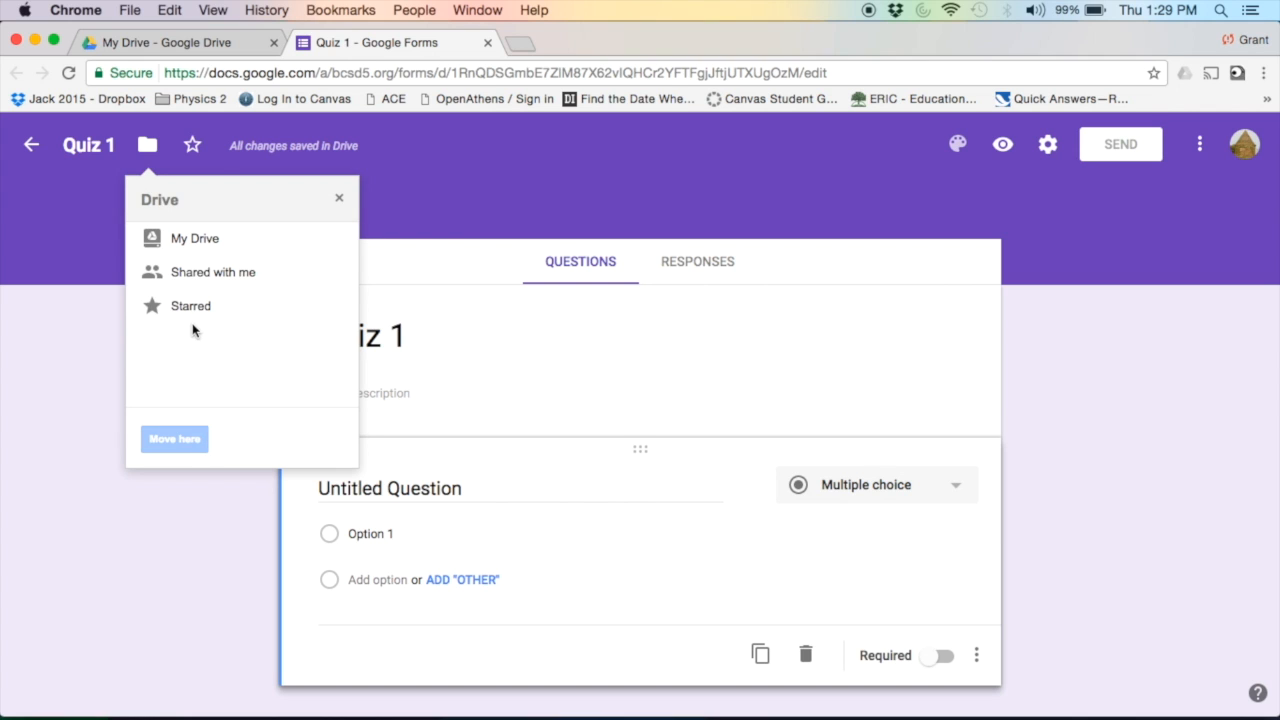
click(193, 243)
click(193, 243)
double_click(193, 243)
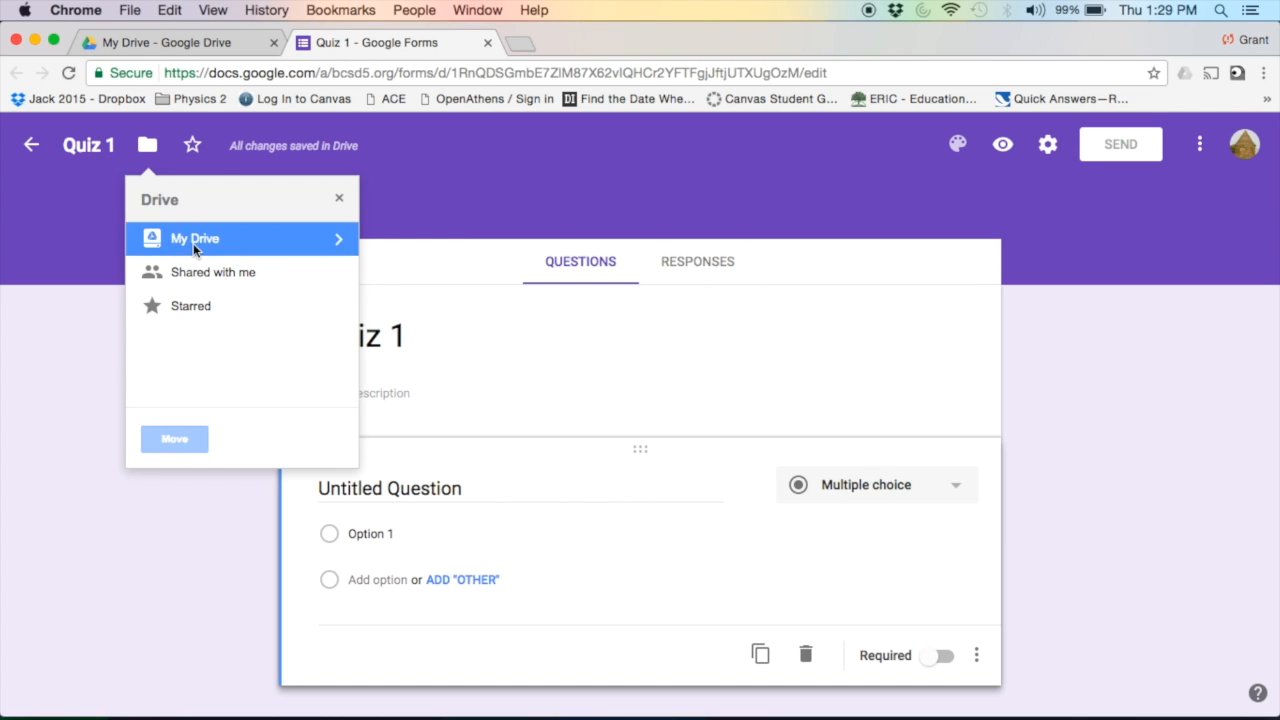
scroll(210, 360, down, 1)
scroll(208, 370, down, 4)
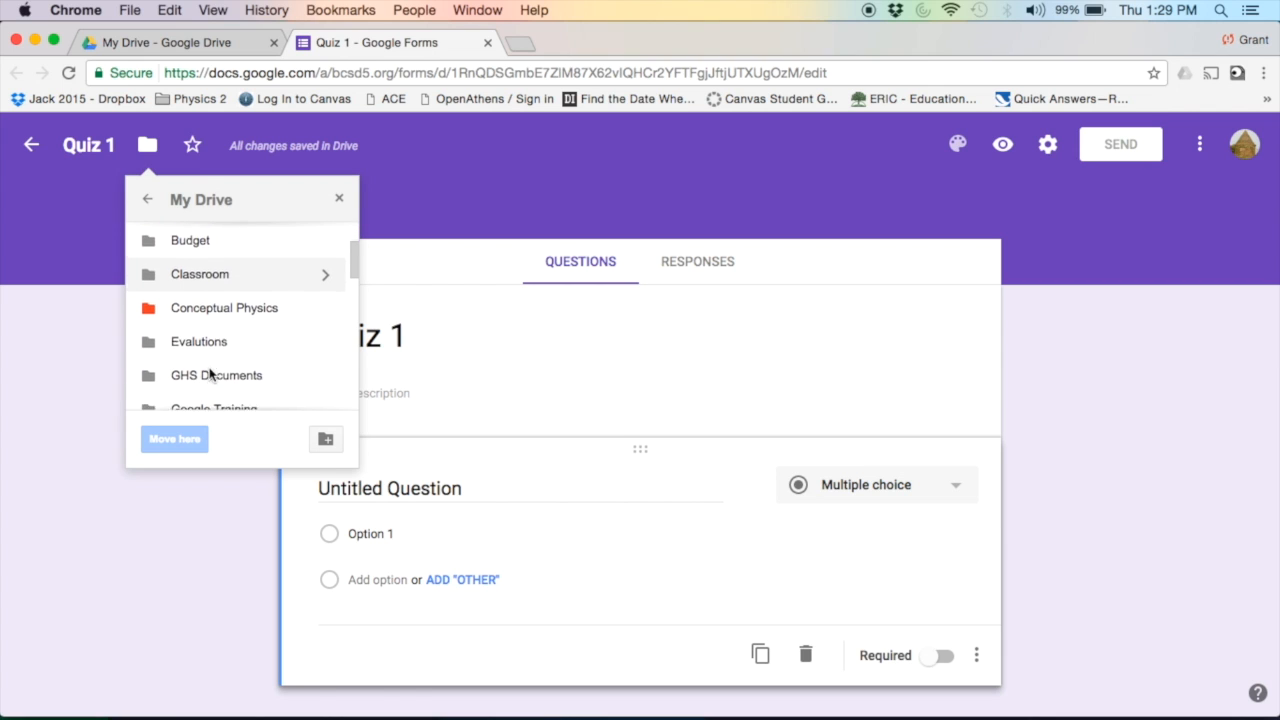
click(205, 367)
click(205, 367)
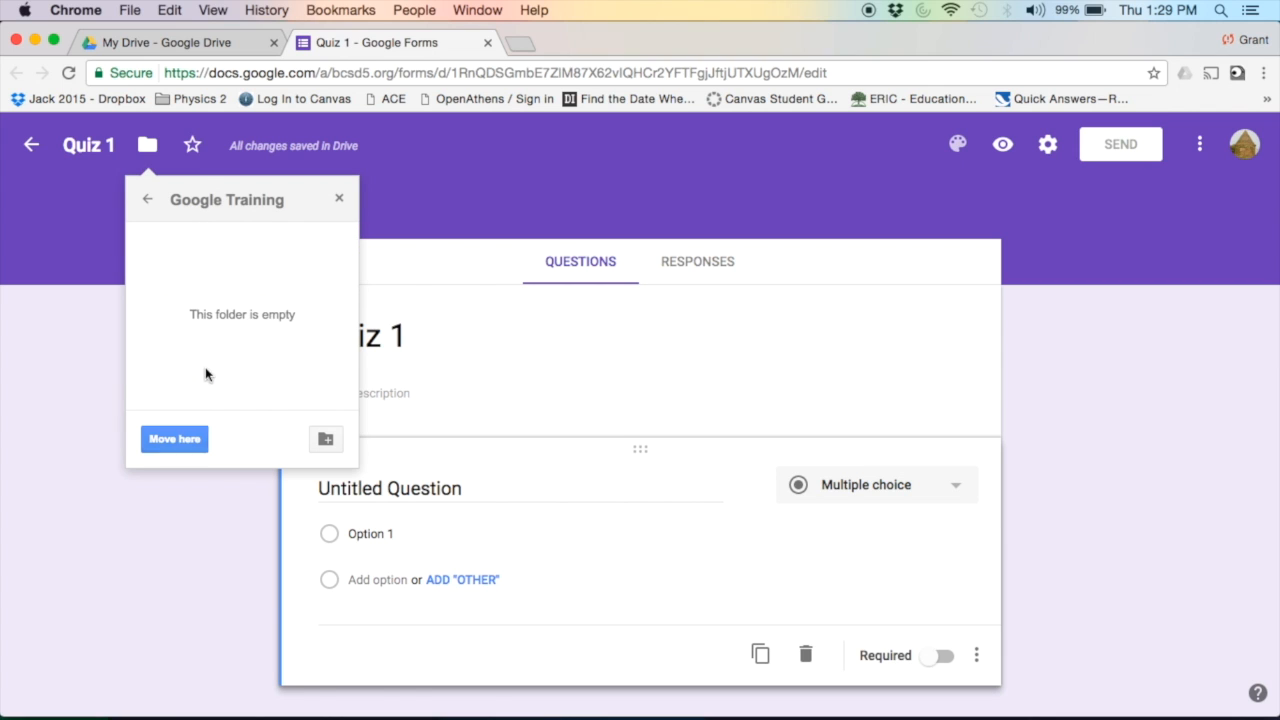
click(175, 439)
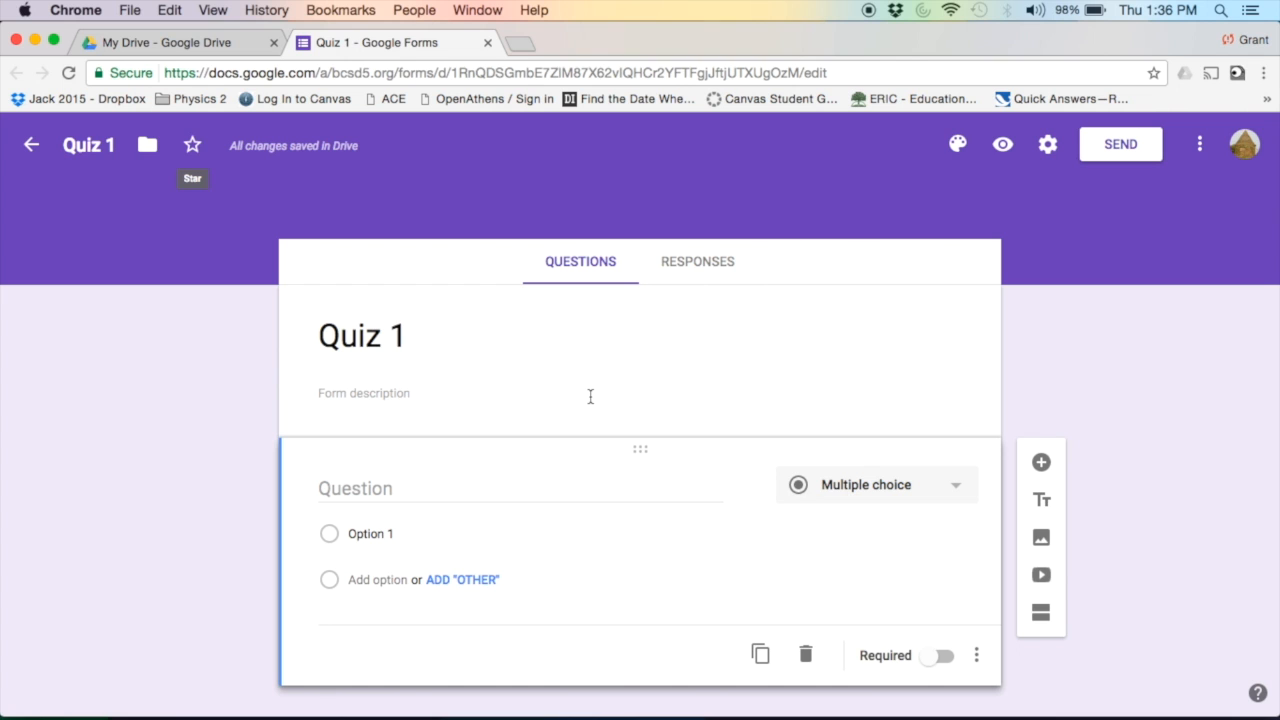
Add three more blank multiple-choice questions to the form
scroll(594, 457, down, 1)
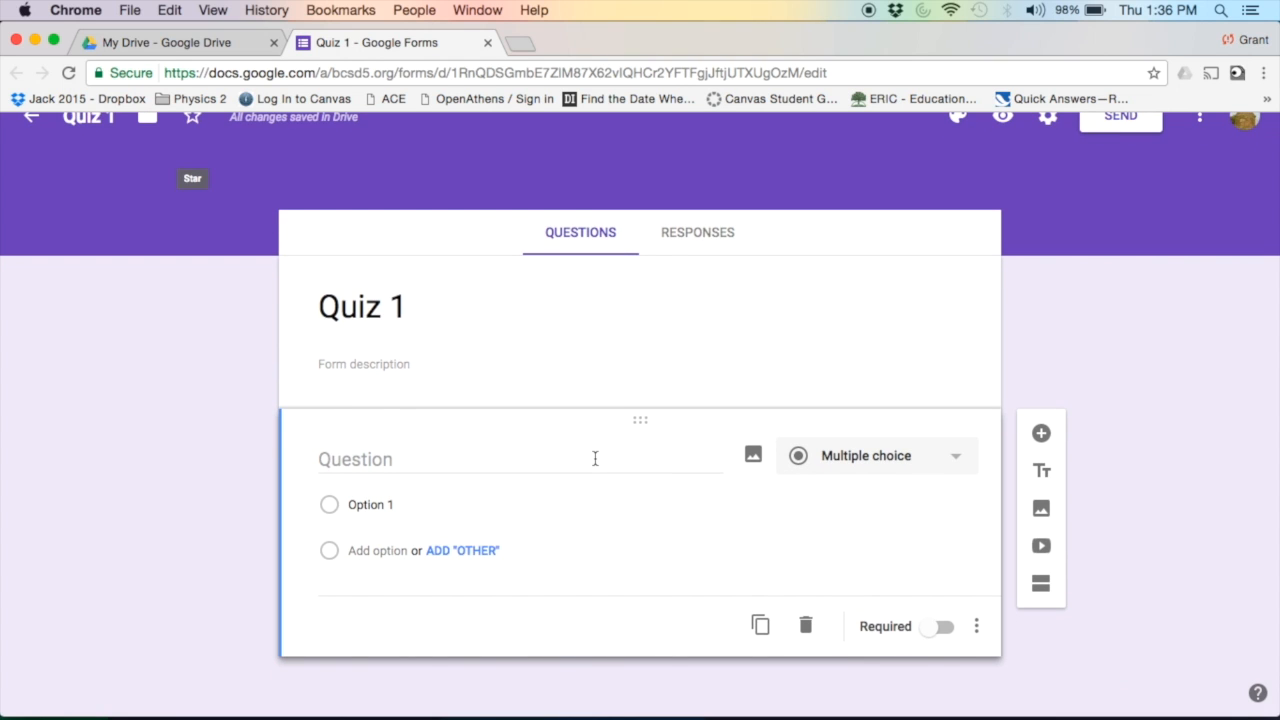
click(1040, 437)
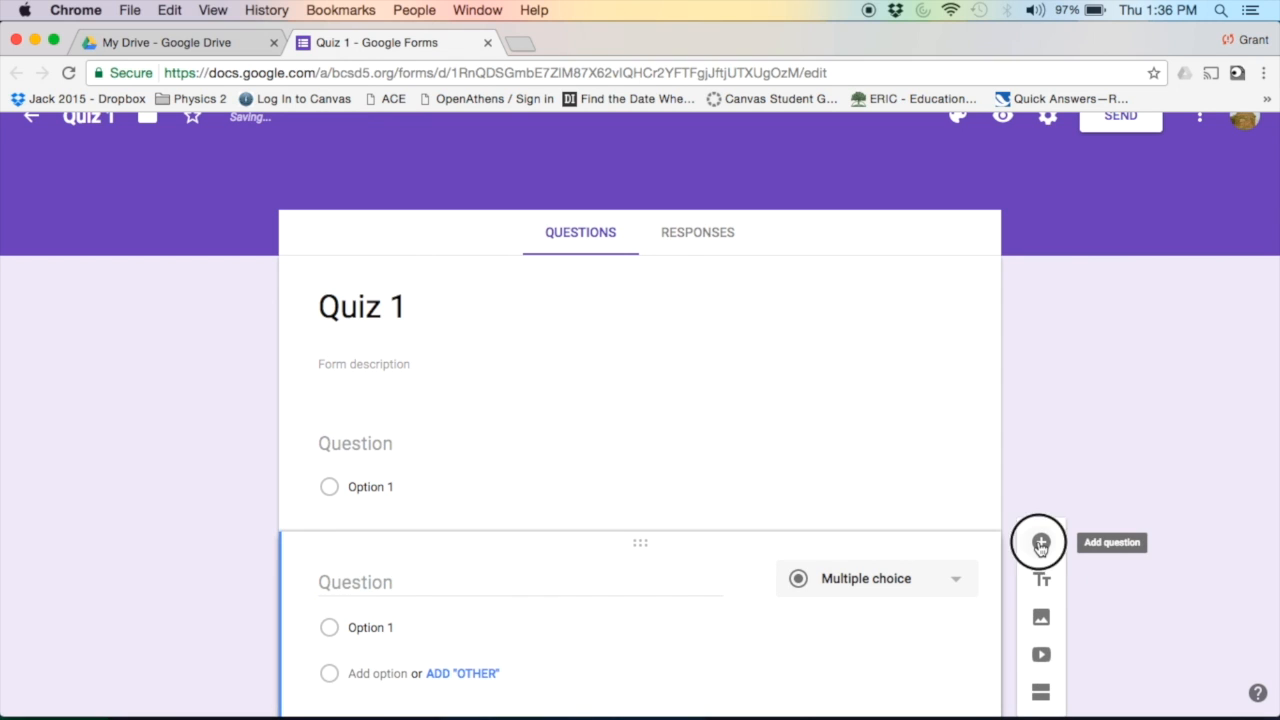
click(1040, 543)
click(1040, 543)
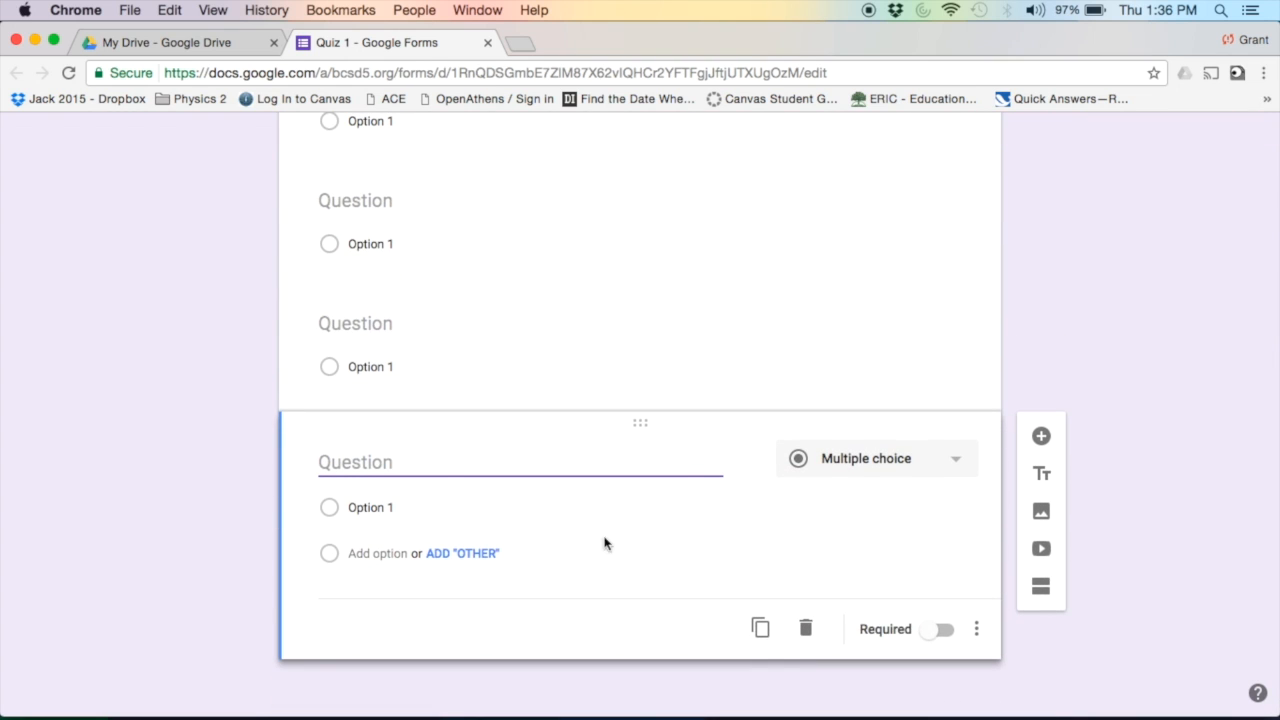
Delete the last blank question from the form
click(625, 447)
scroll(675, 559, down, 1)
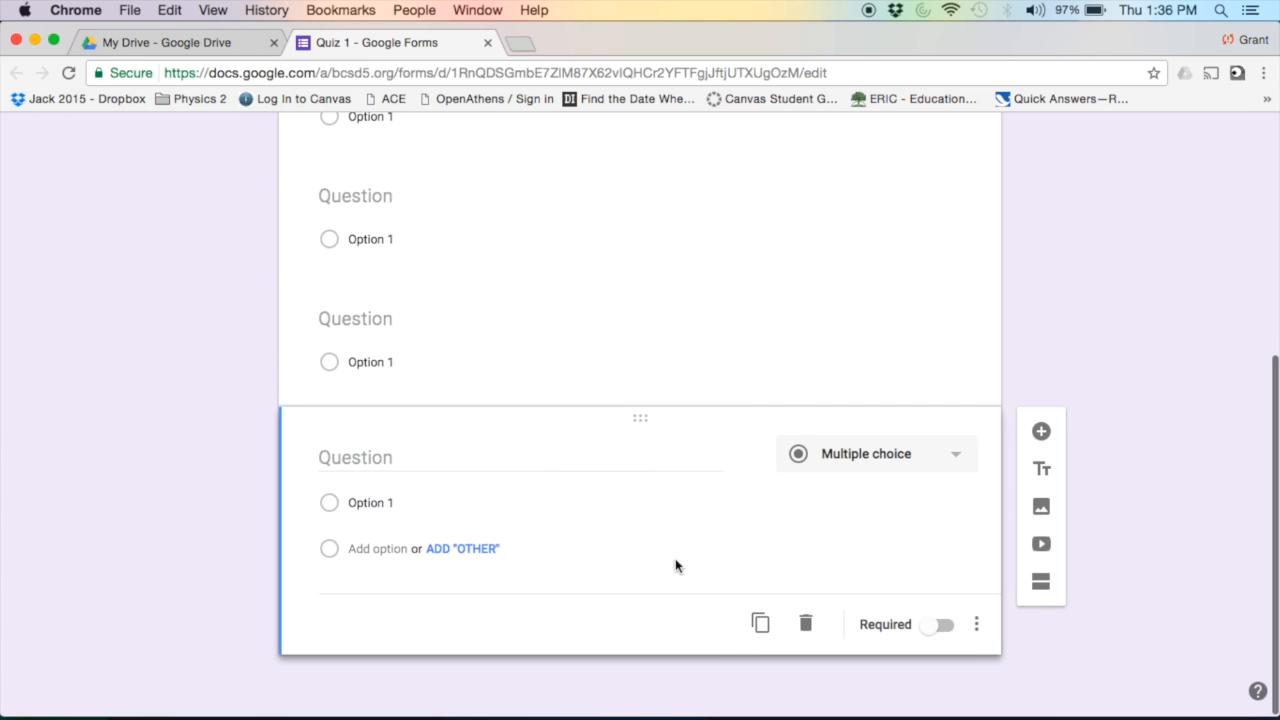
click(806, 627)
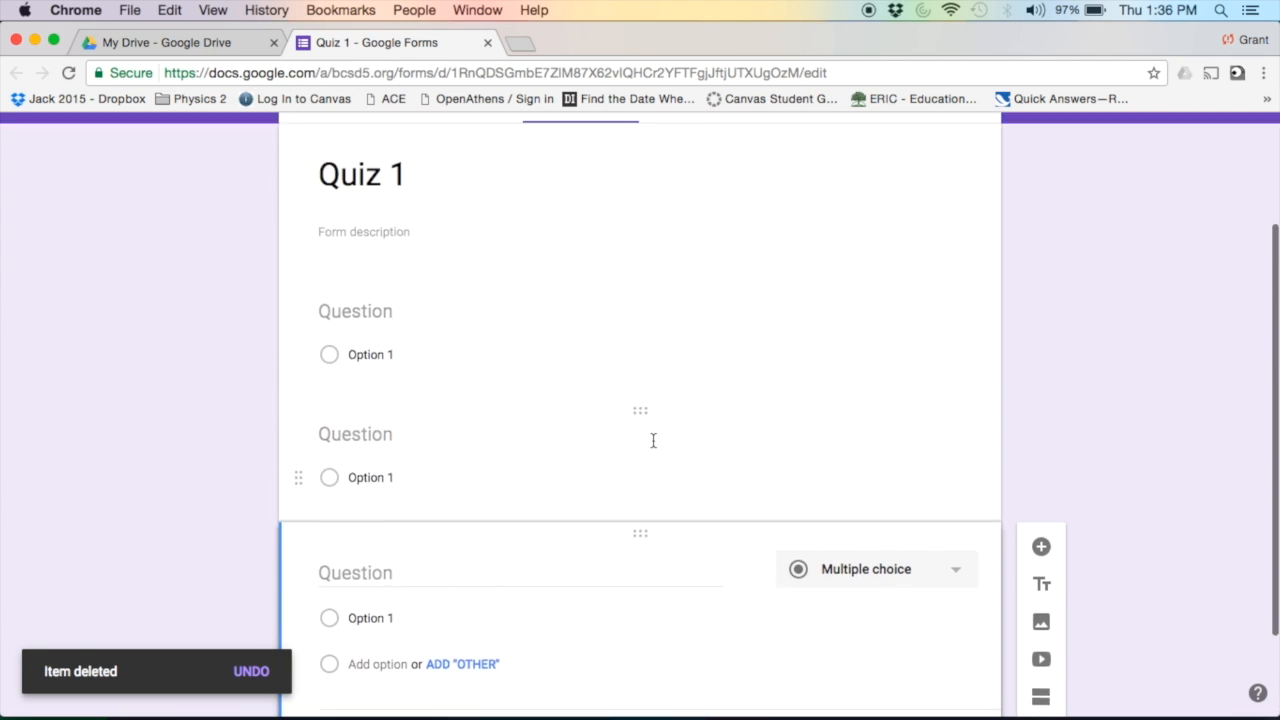
Move the last blank question up one place and delete the extra questions so only one is left
click(643, 469)
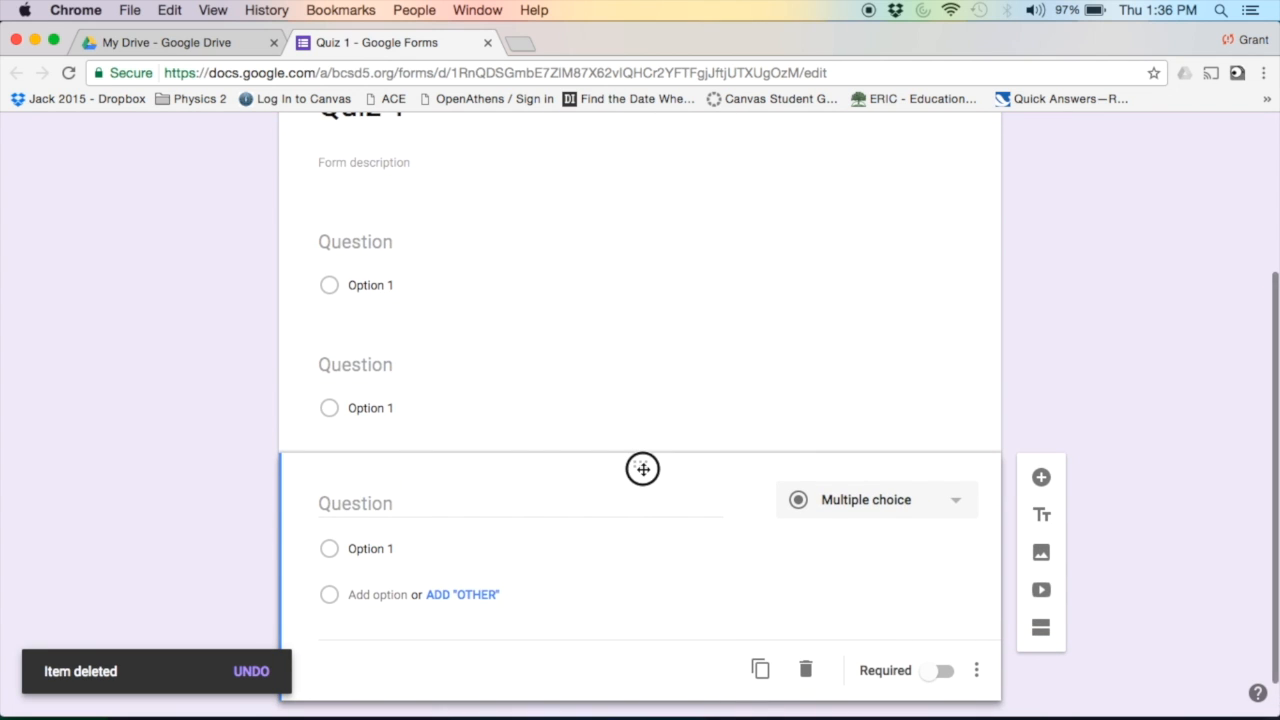
drag(643, 469, 617, 477)
scroll(617, 477, down, 3)
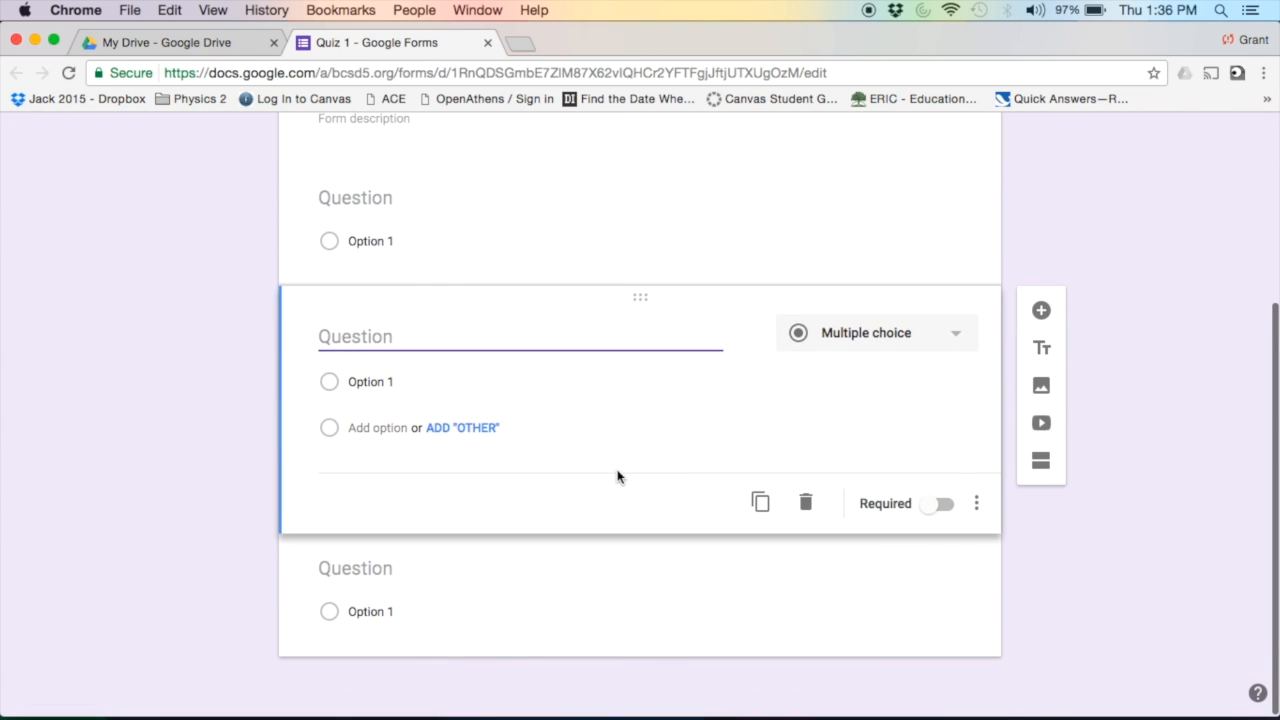
click(806, 504)
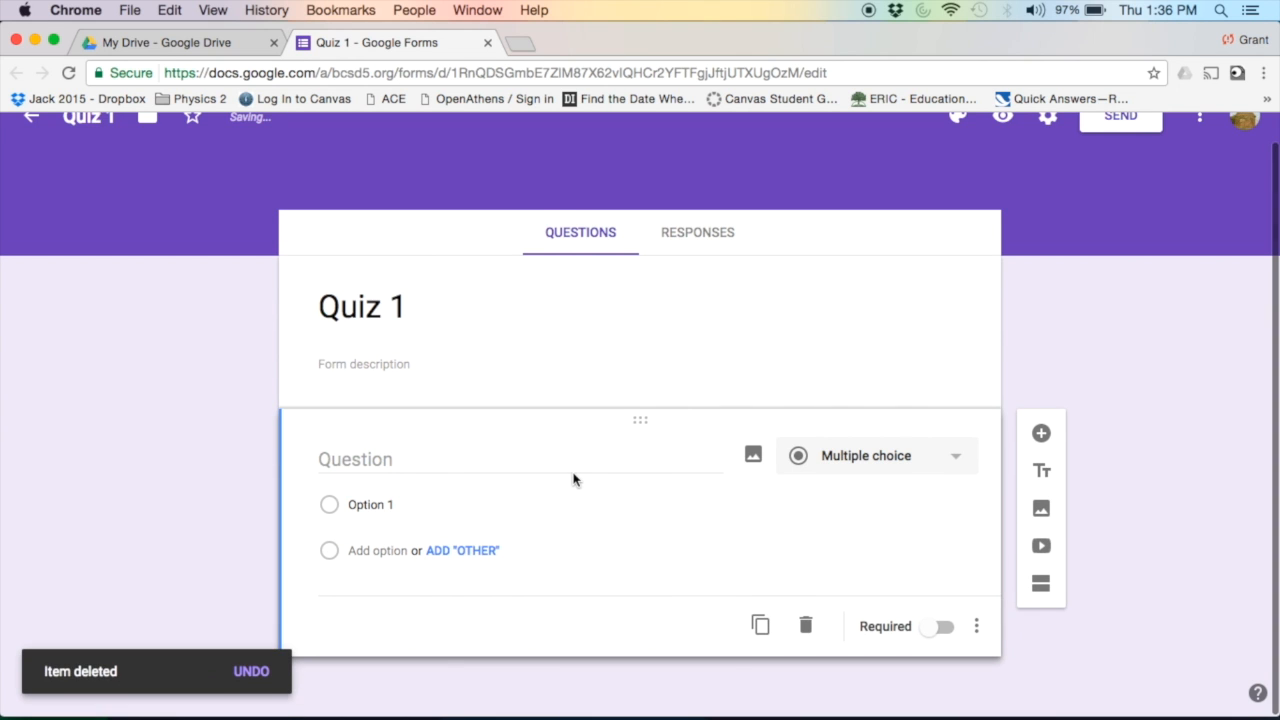
Enter "What day of the week is it today?" as the text of the first question
click(459, 469)
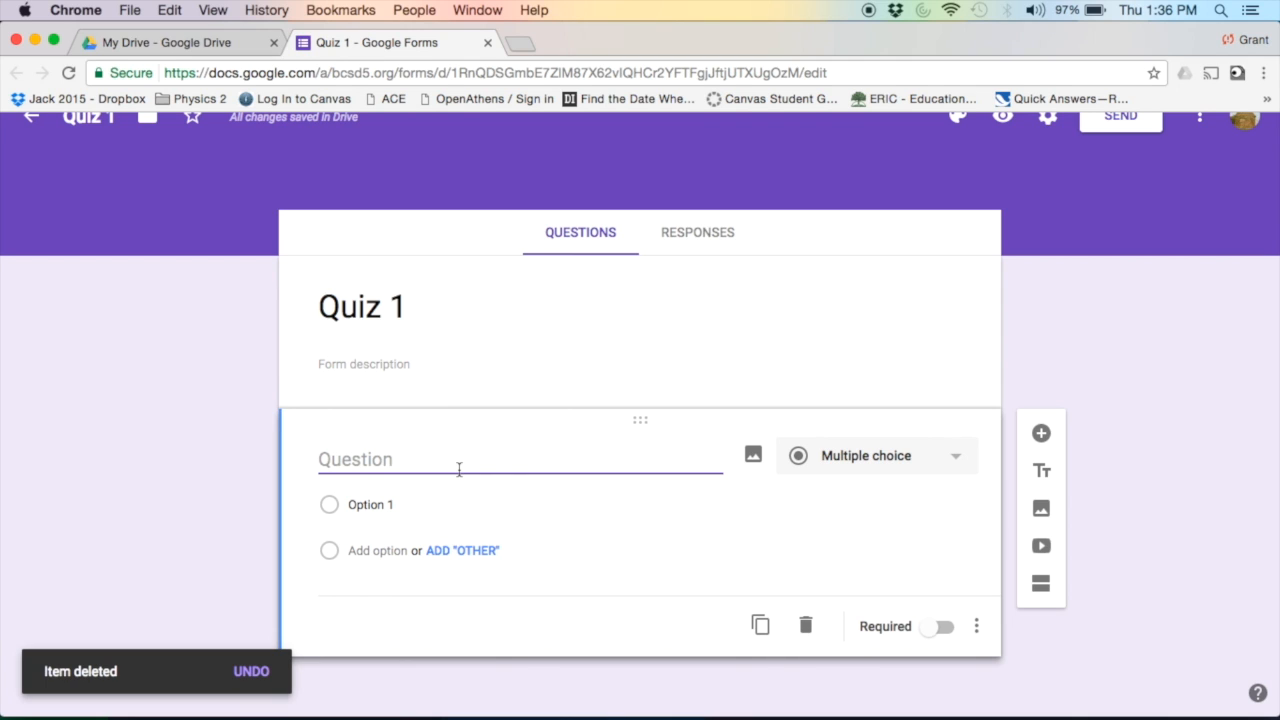
text(Wha)
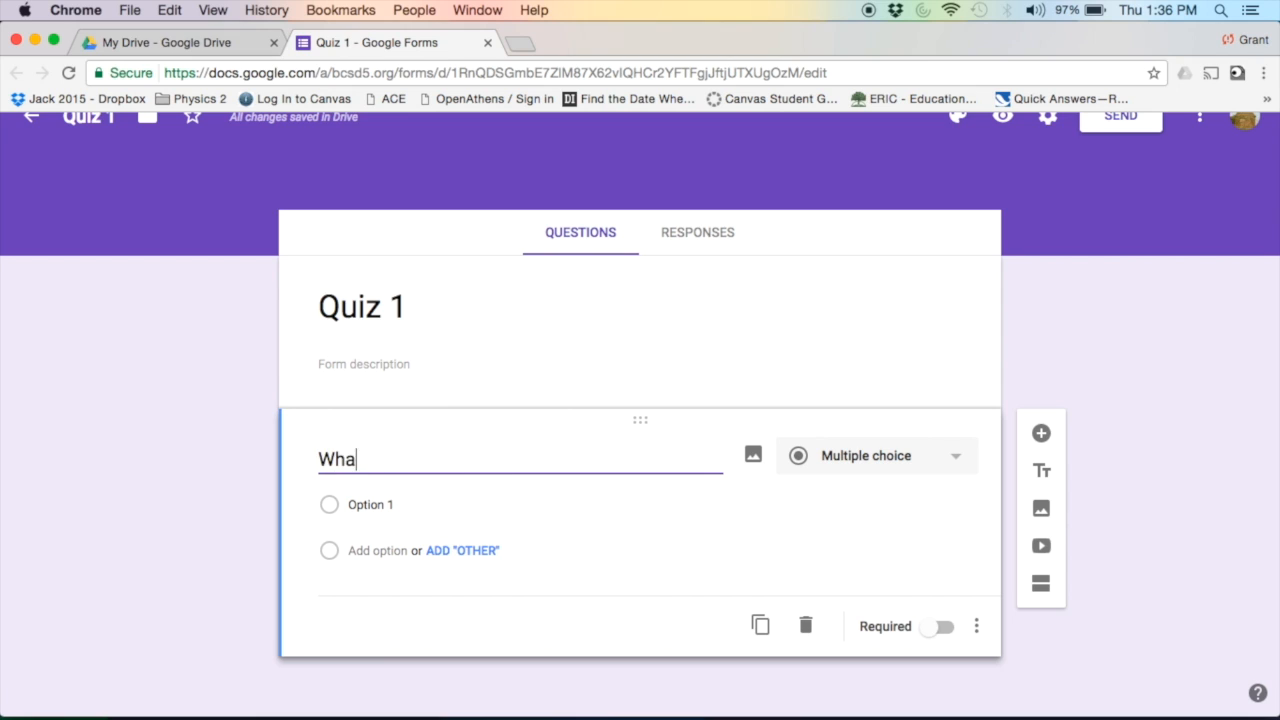
text(t day of the)
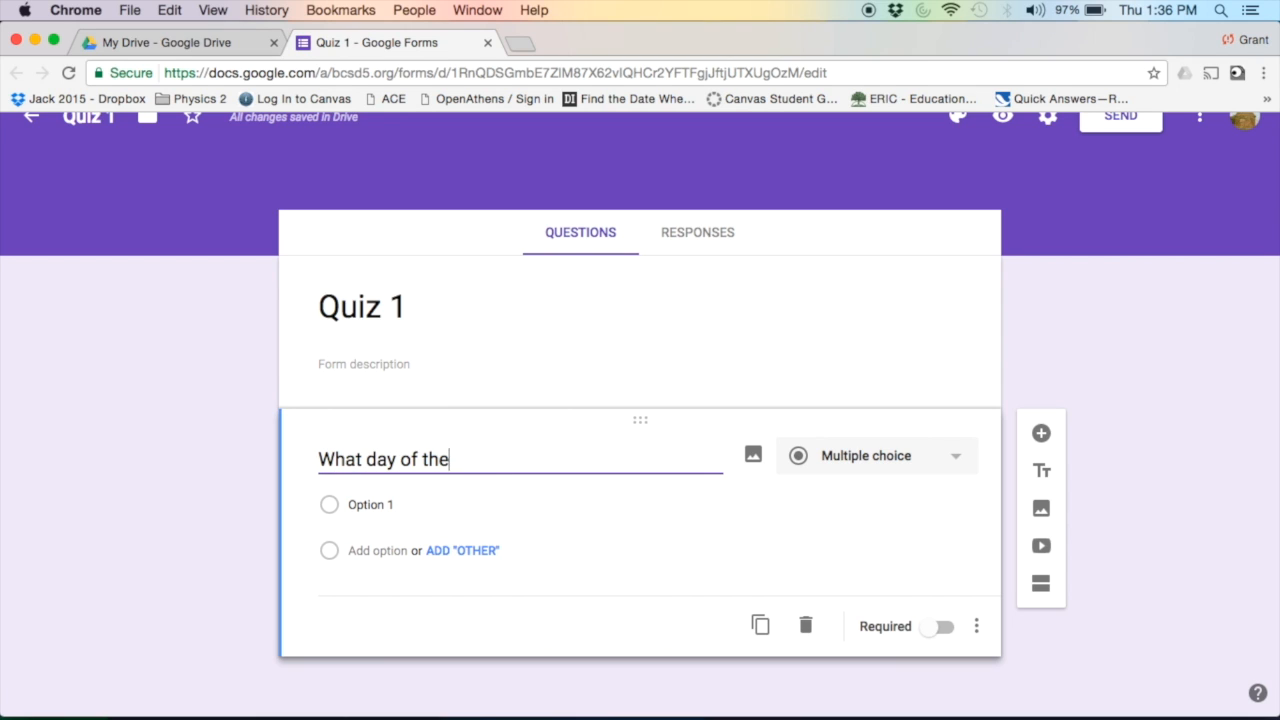
text( week is it today?)
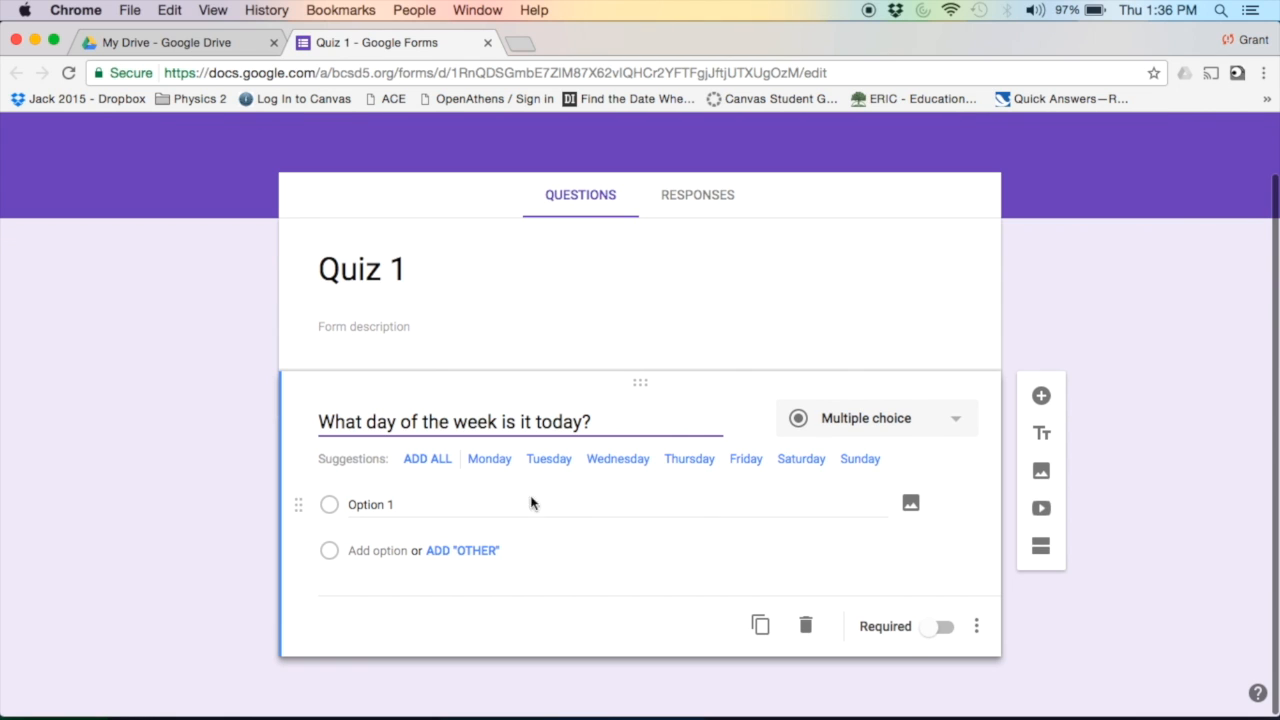
Try the Short answer, Paragraph, Checkboxes and Dropdown types on the question, and set it back to Multiple choice
click(891, 425)
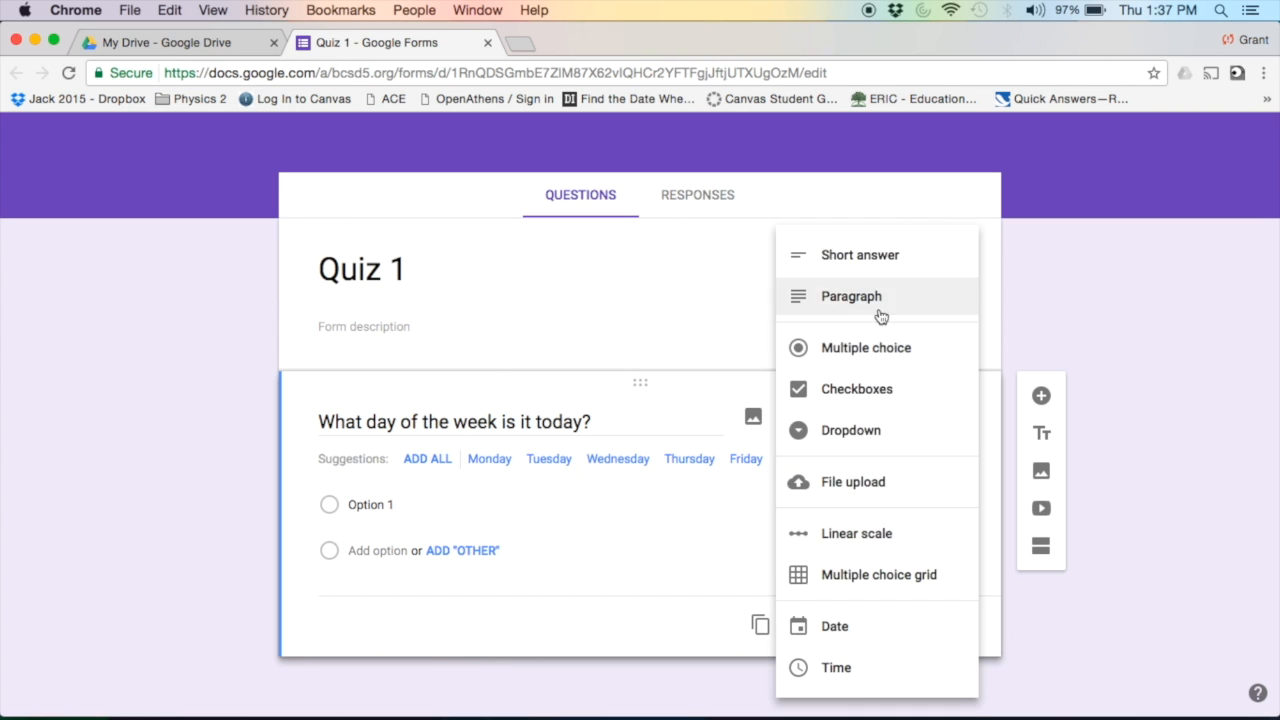
click(880, 277)
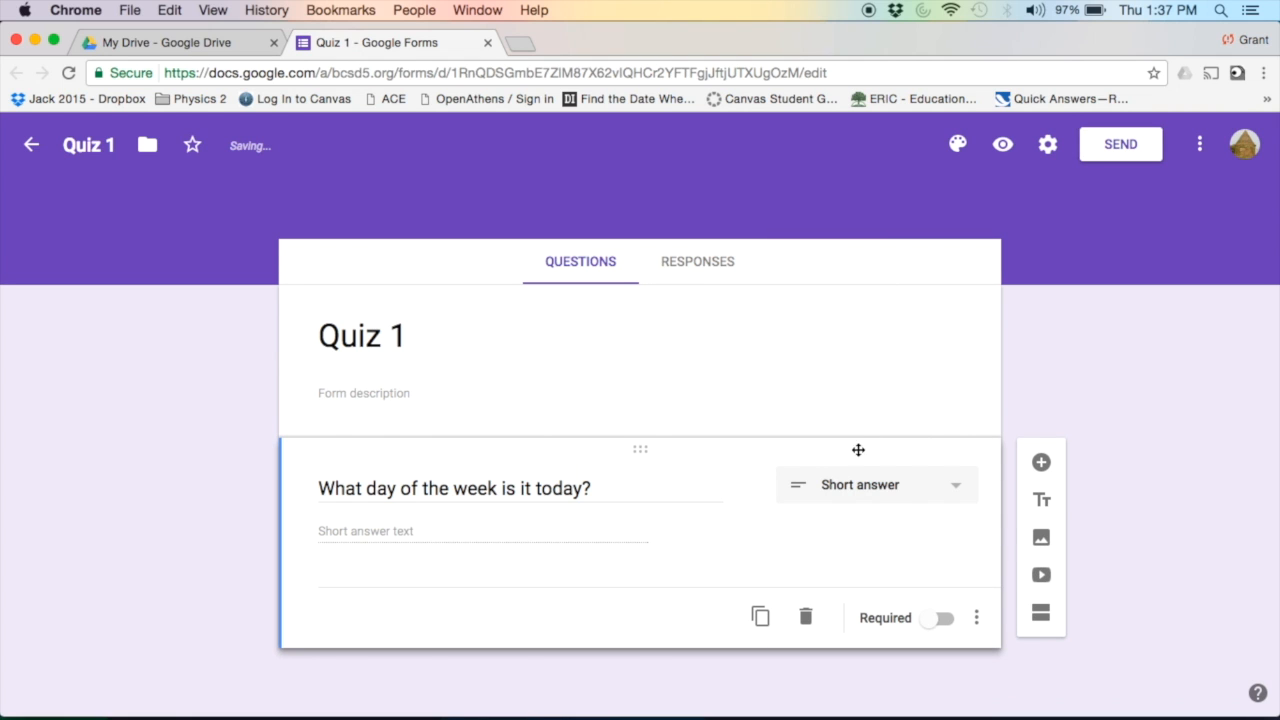
click(874, 491)
click(870, 306)
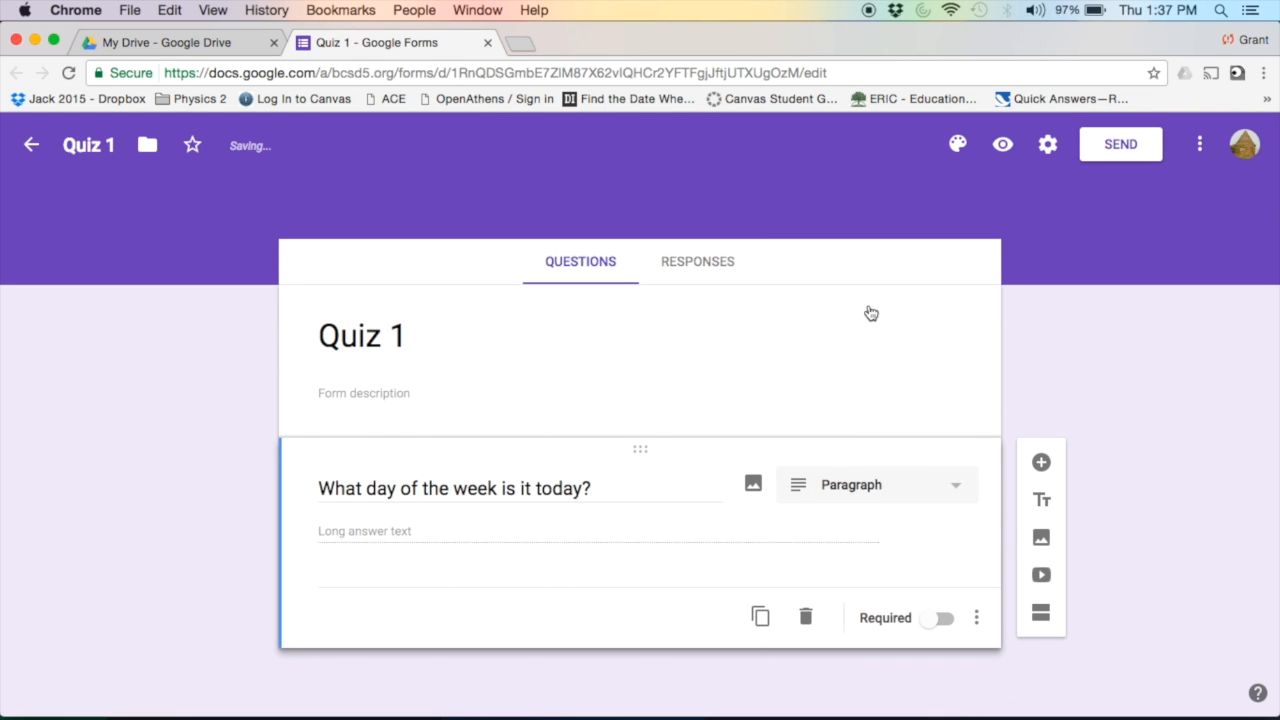
click(883, 494)
click(870, 387)
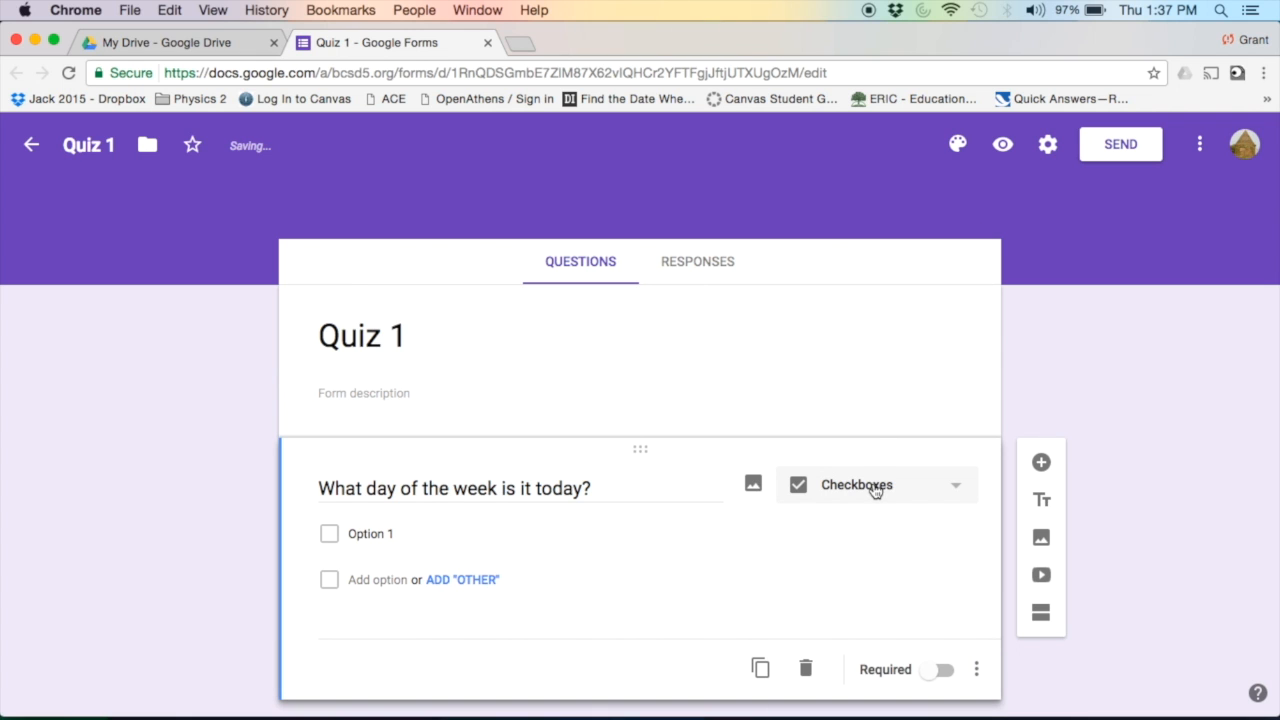
click(873, 487)
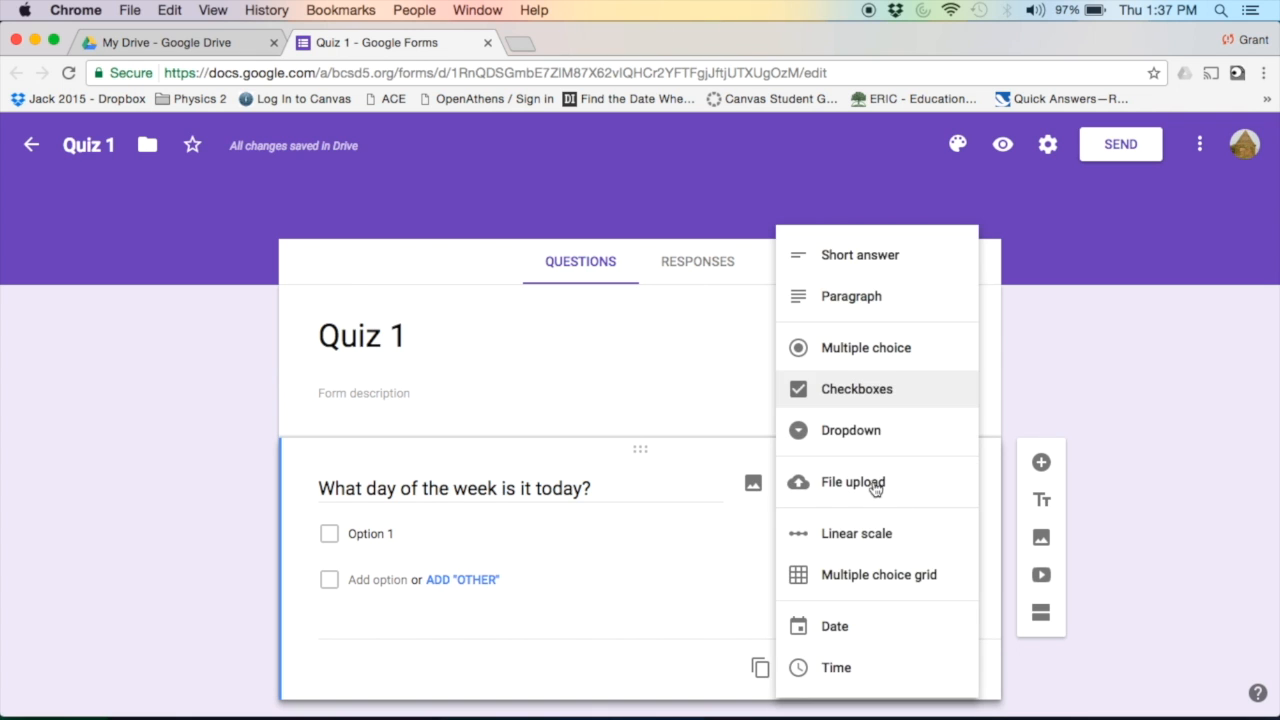
click(868, 435)
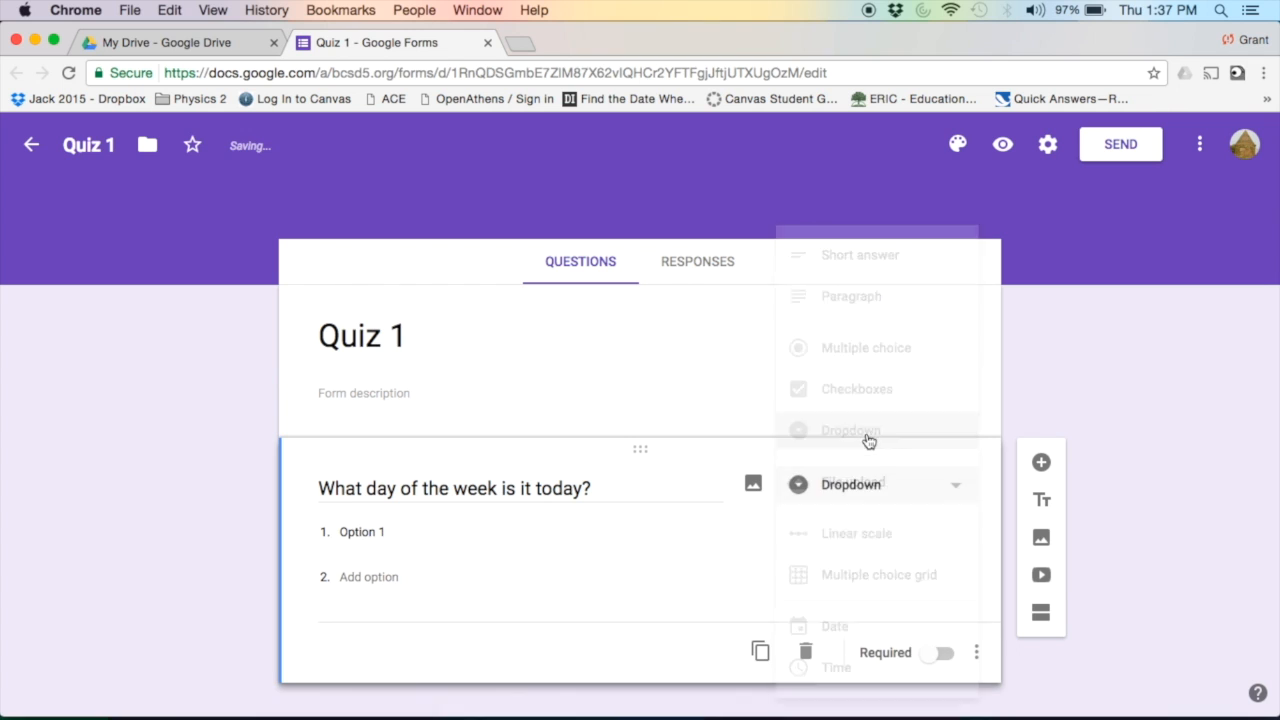
click(879, 488)
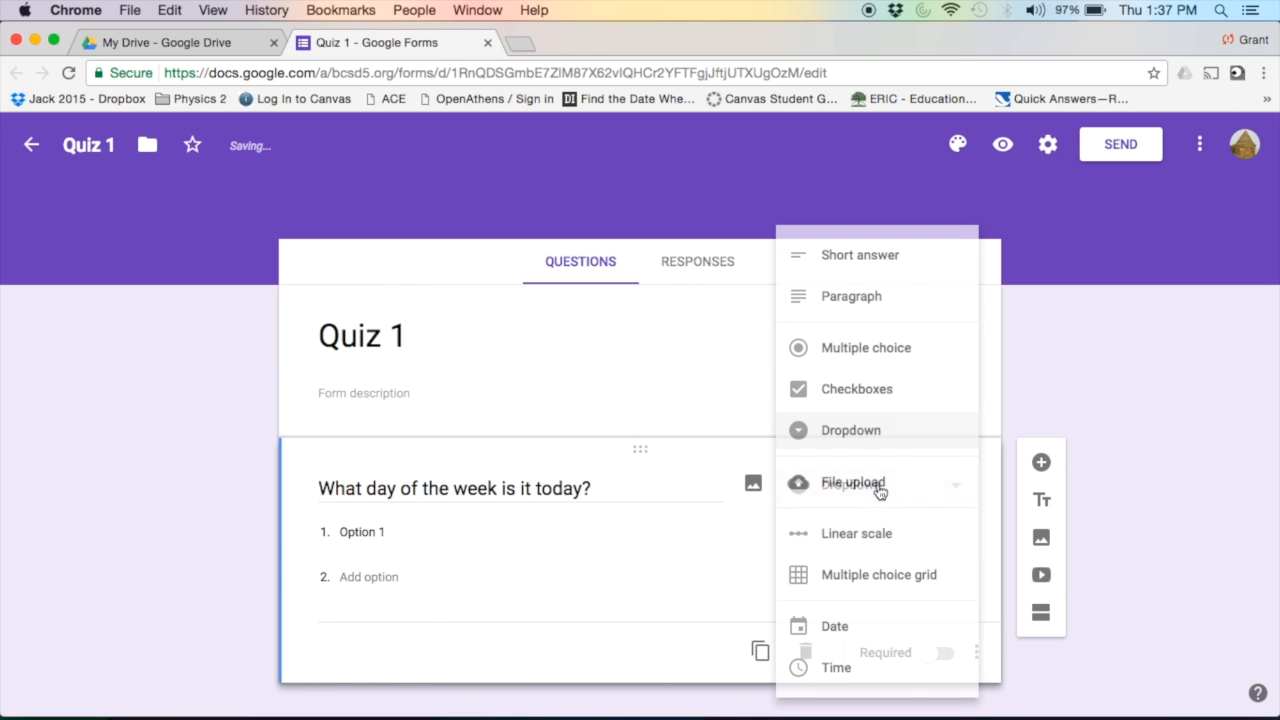
click(853, 365)
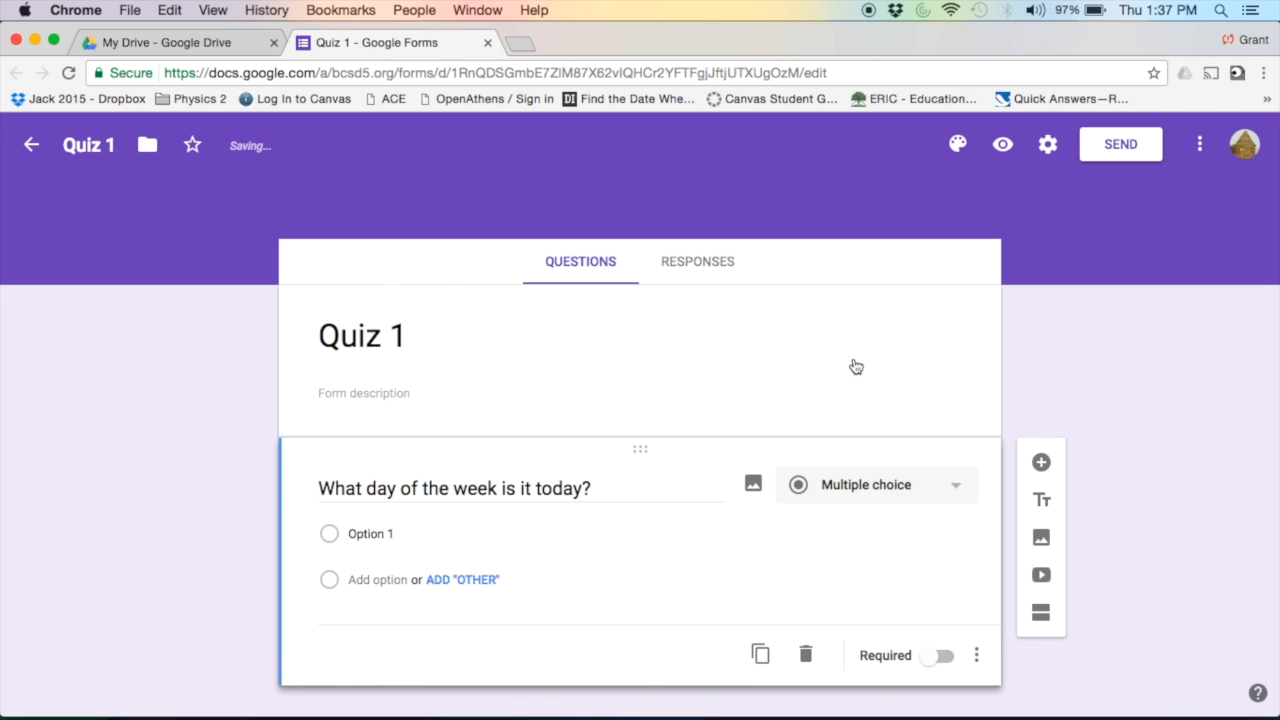
Set the question's first answer option to Monday and add an "Other" option below it
click(378, 536)
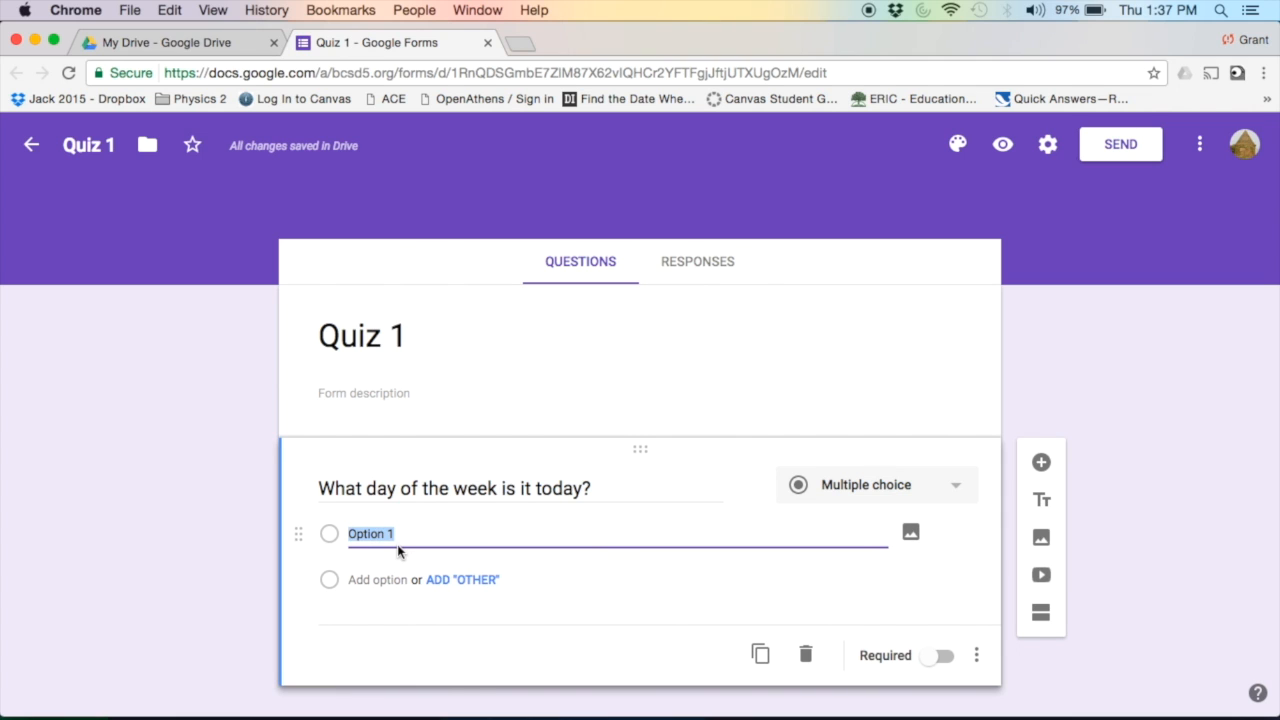
text(Monday)
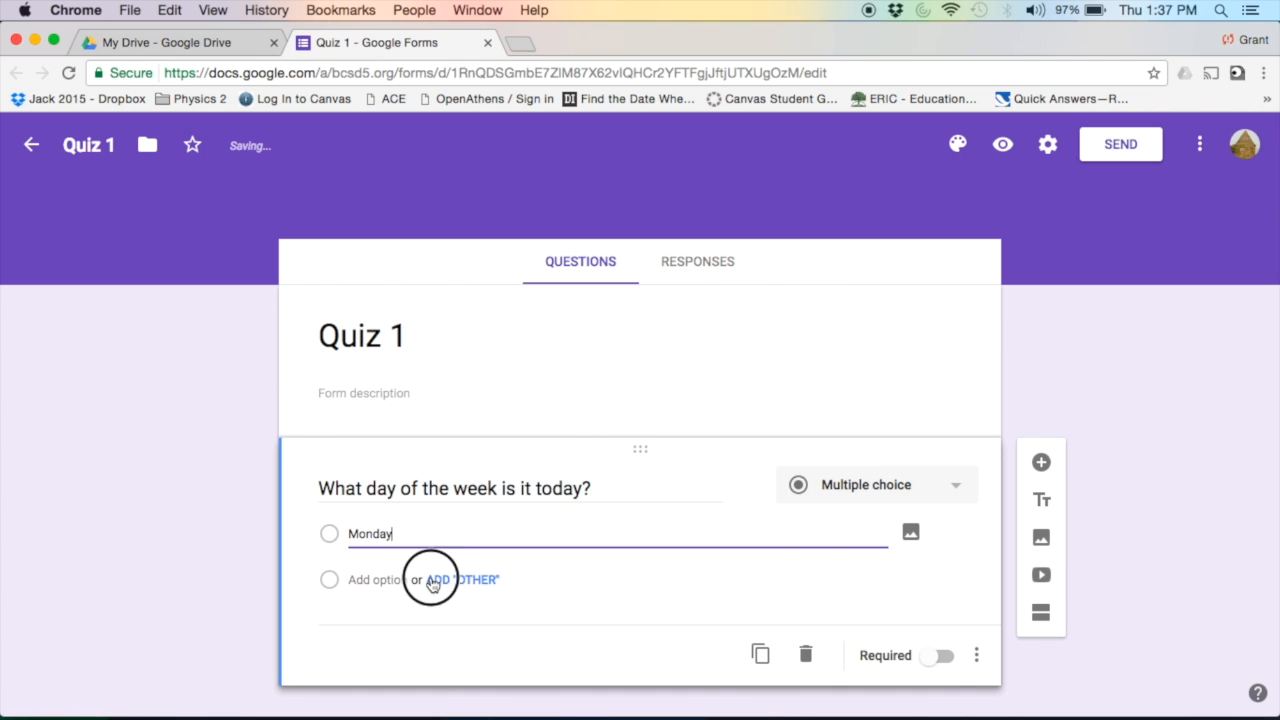
click(433, 582)
click(372, 582)
click(360, 579)
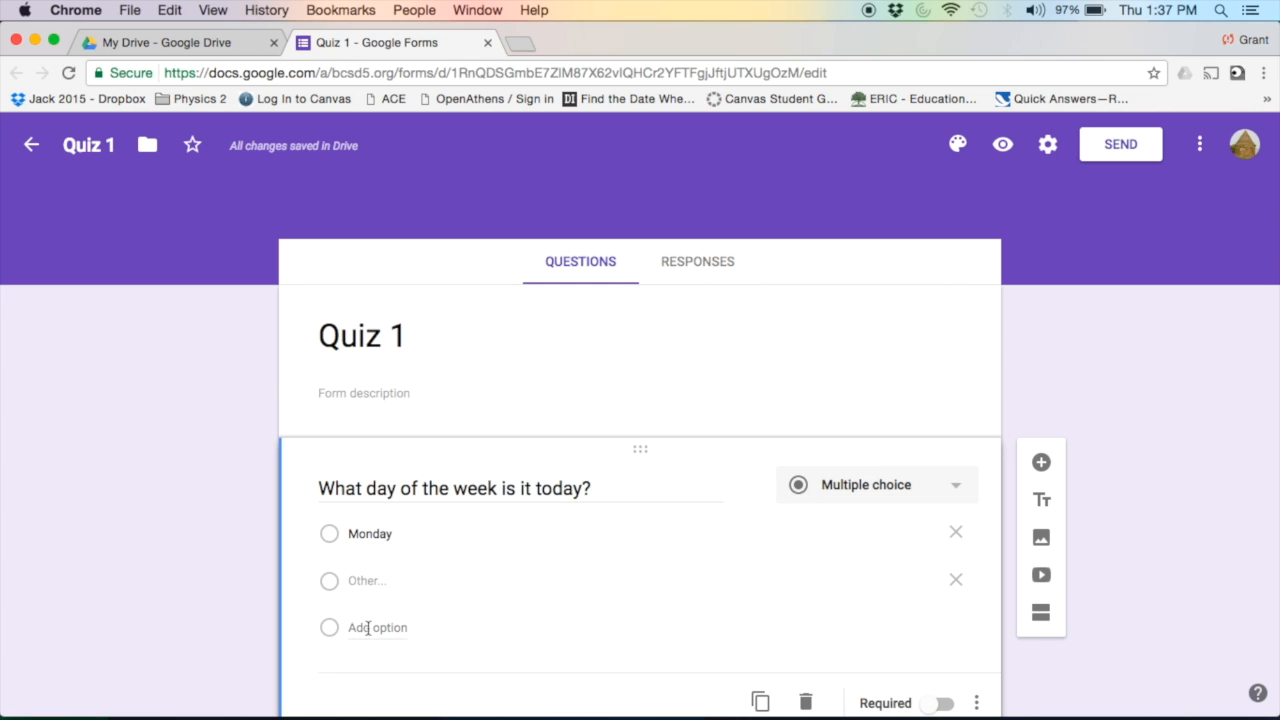
Remove the "Other" option from the question and add Tuesday as the second answer option
scroll(396, 627, down, 1)
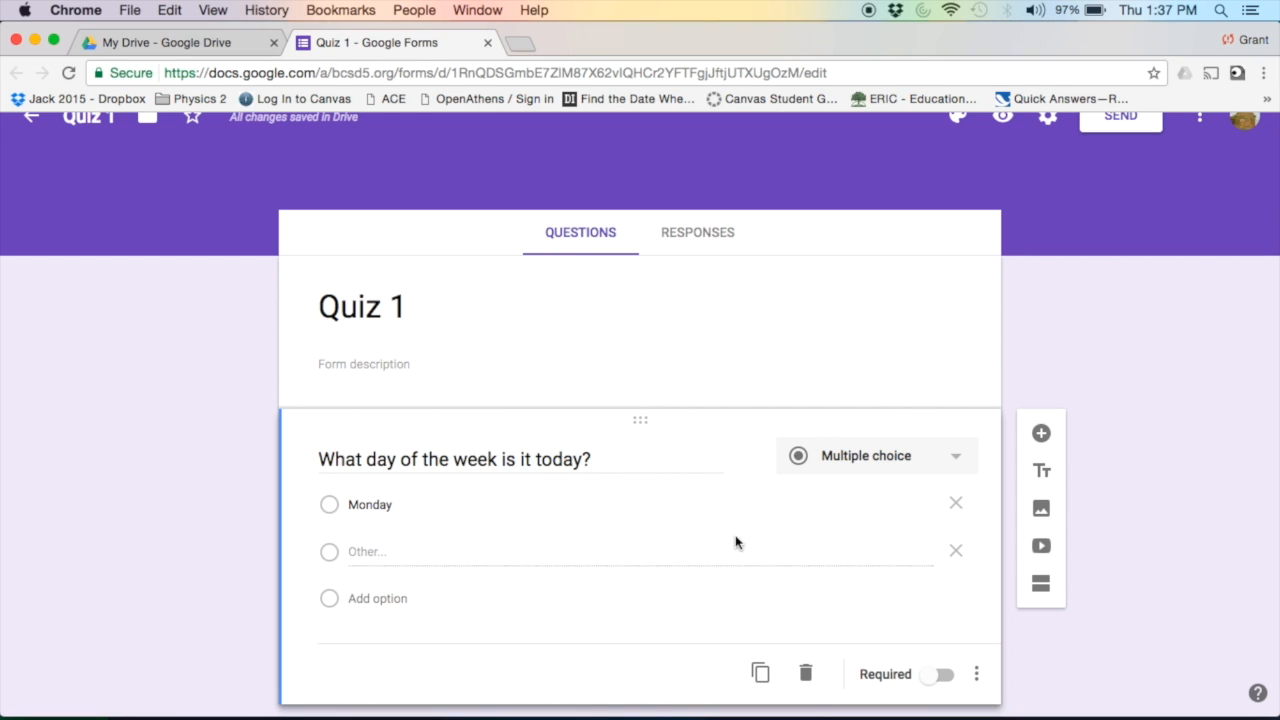
click(953, 557)
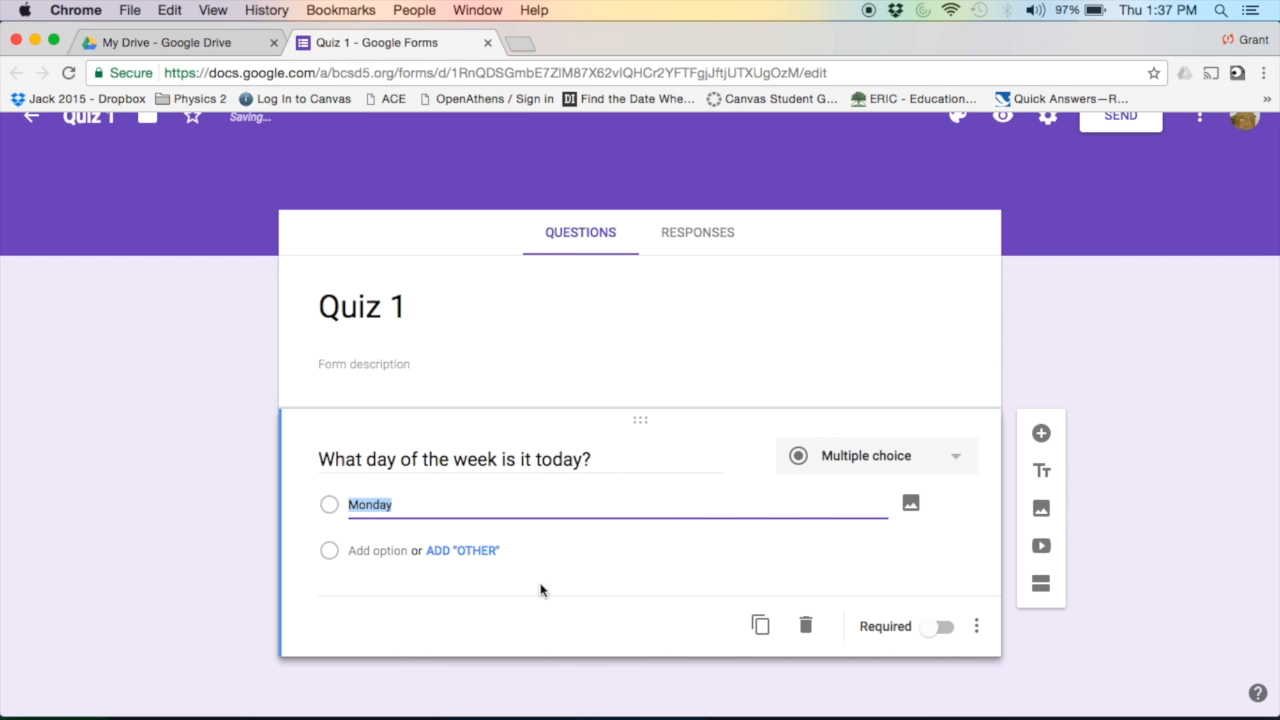
click(368, 552)
text(Tueds)
text(sday)
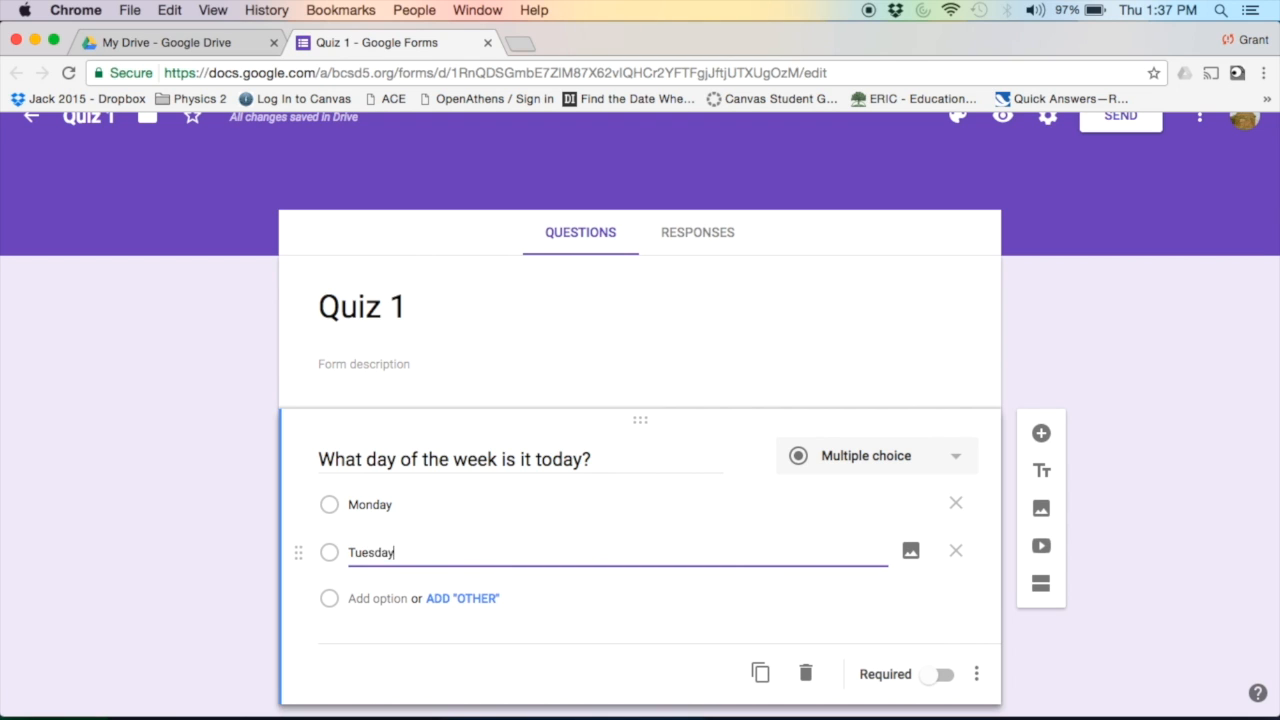
Add Wednesday, Thursday and Friday as further answer options below Tuesday
click(372, 599)
text(W)
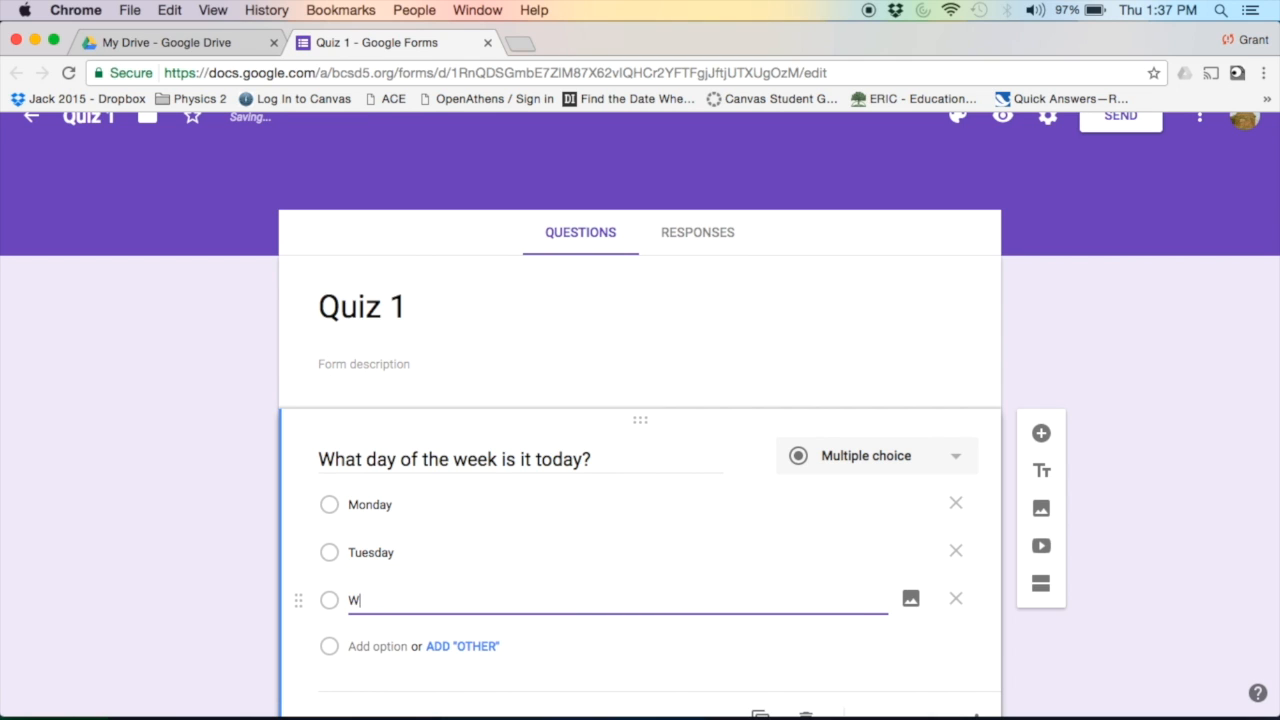
text(ednesday)
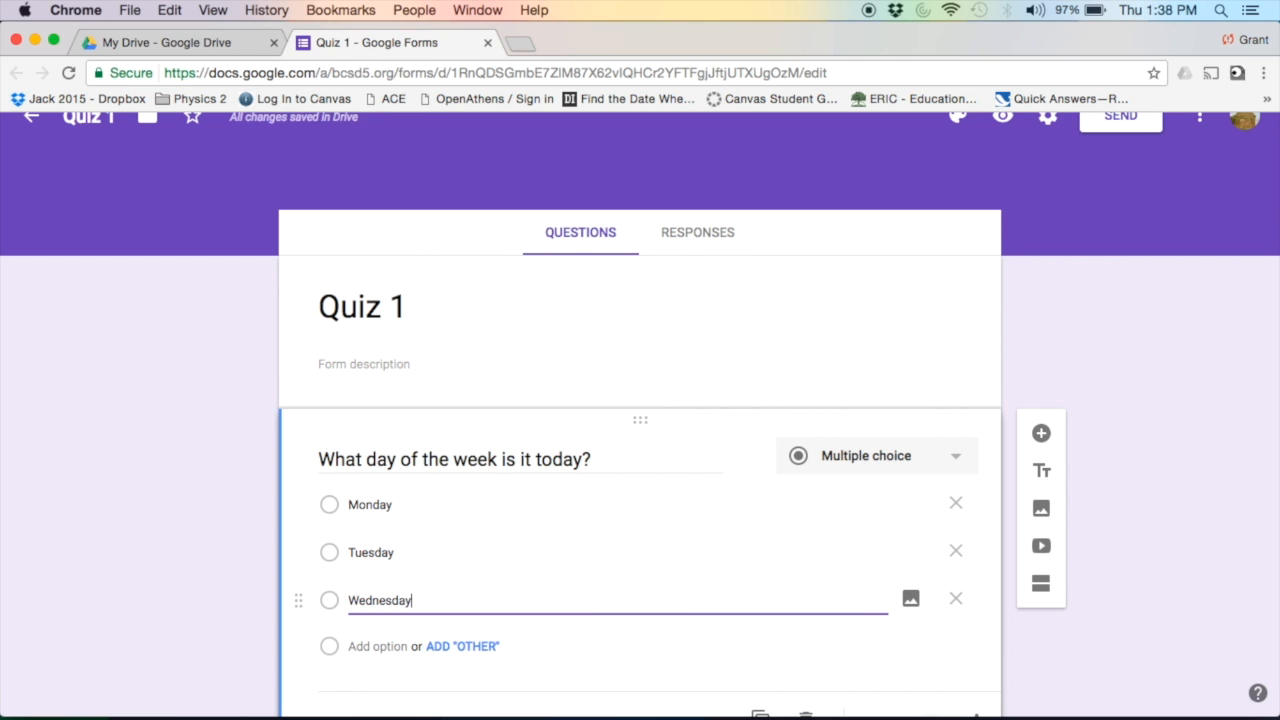
click(374, 652)
text(T)
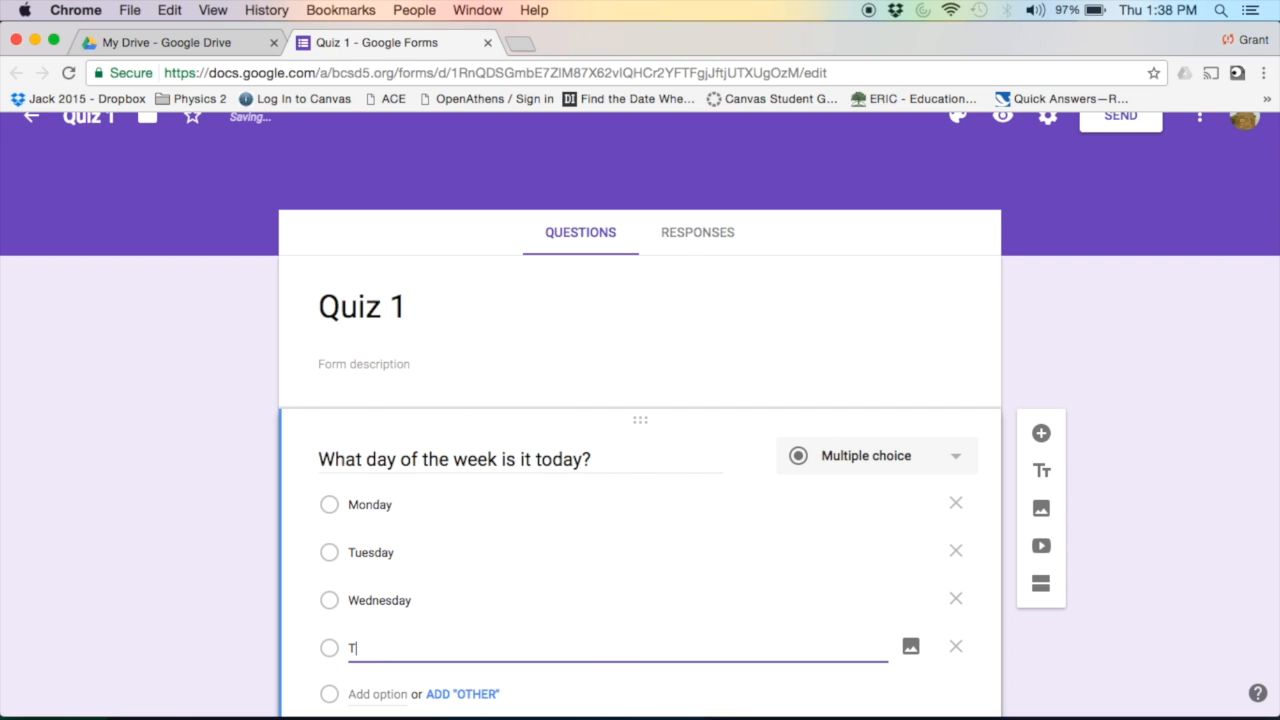
text(hursday)
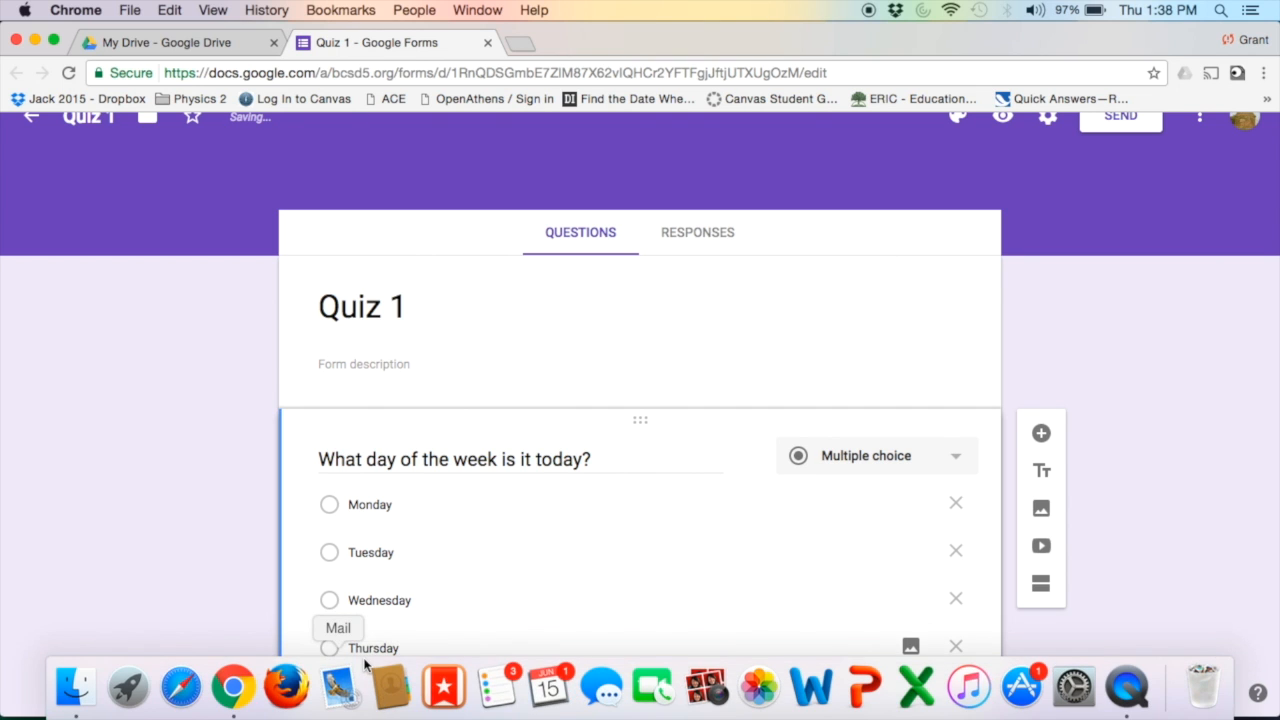
click(365, 698)
text(Friday)
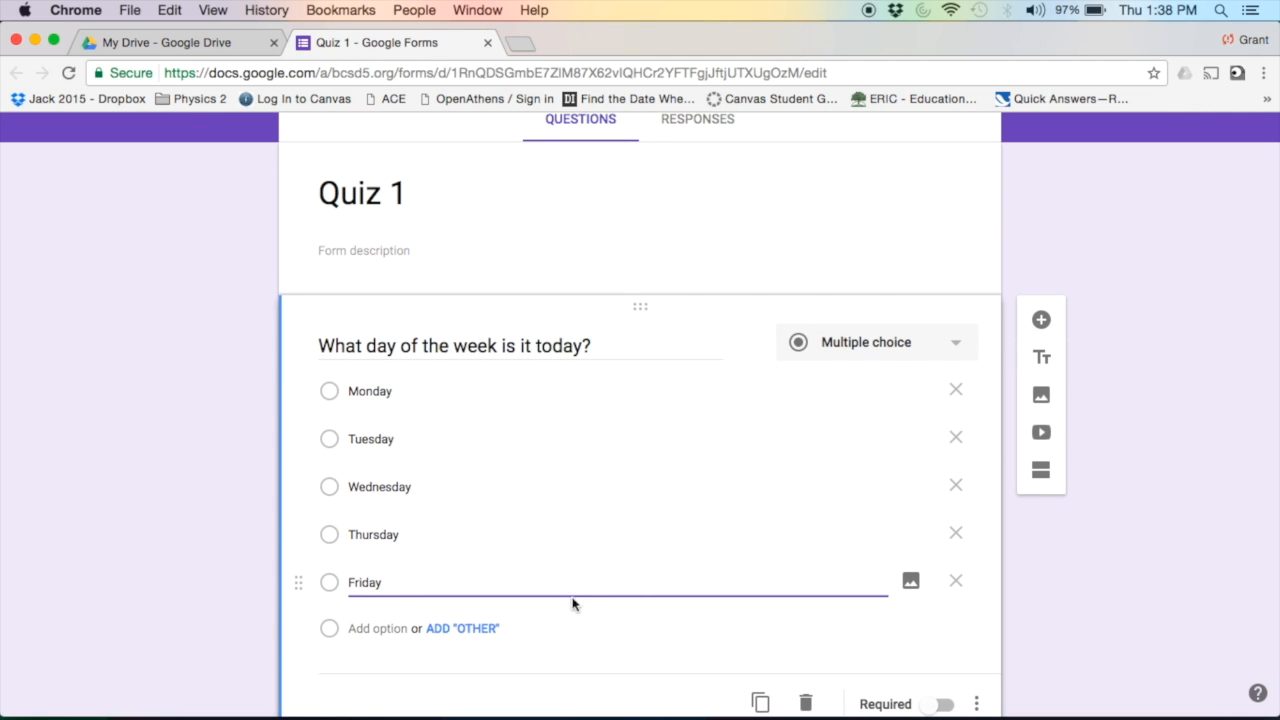
click(617, 651)
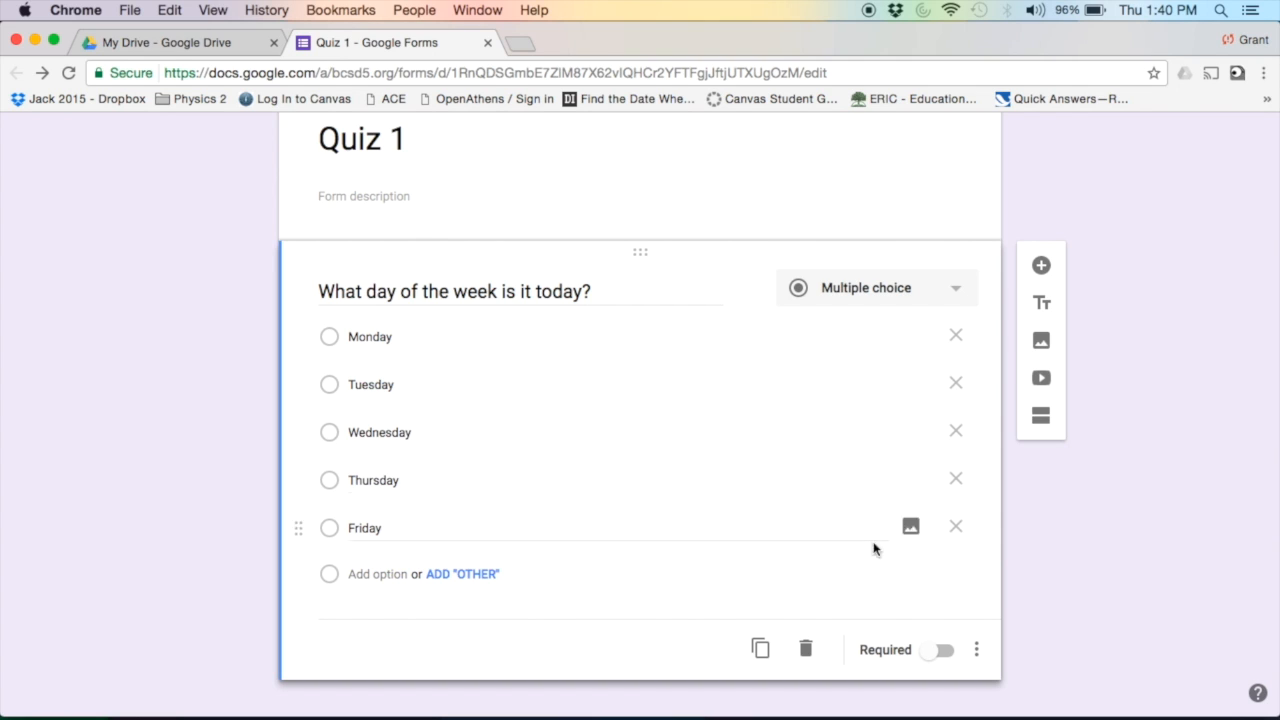
Try making the day-of-the-week question required and switch the Required setting off again
click(944, 652)
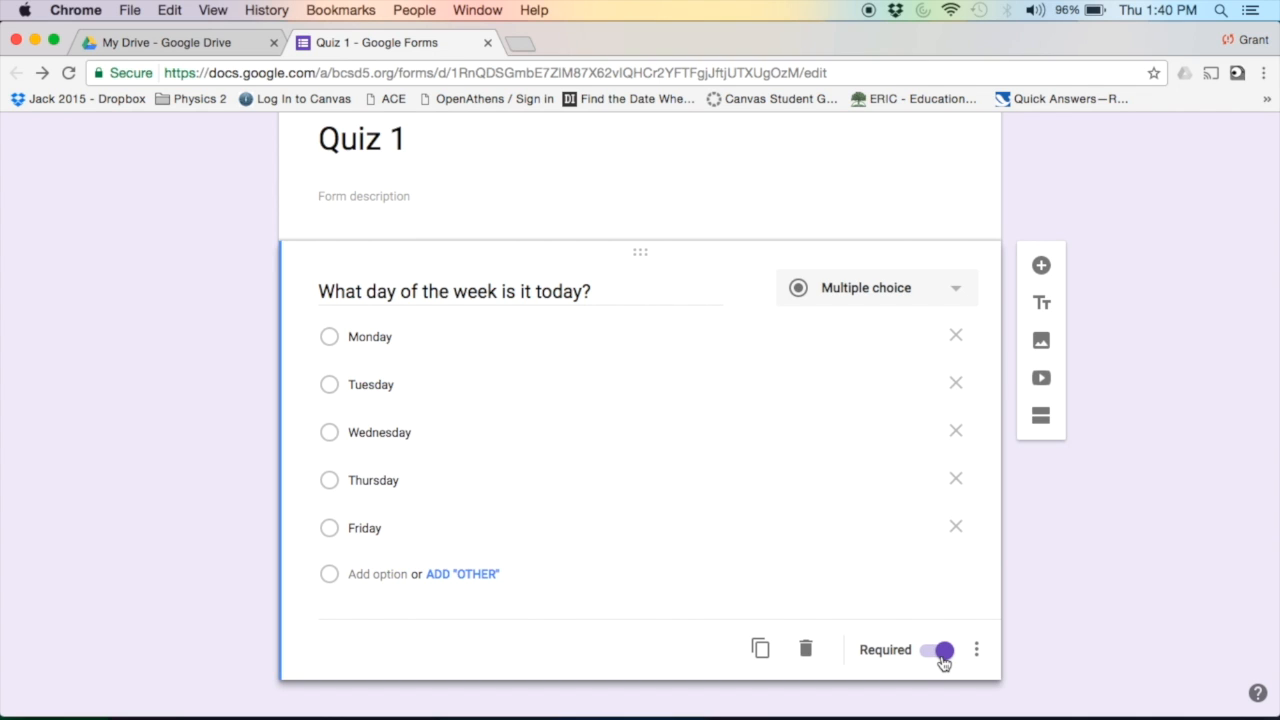
click(944, 660)
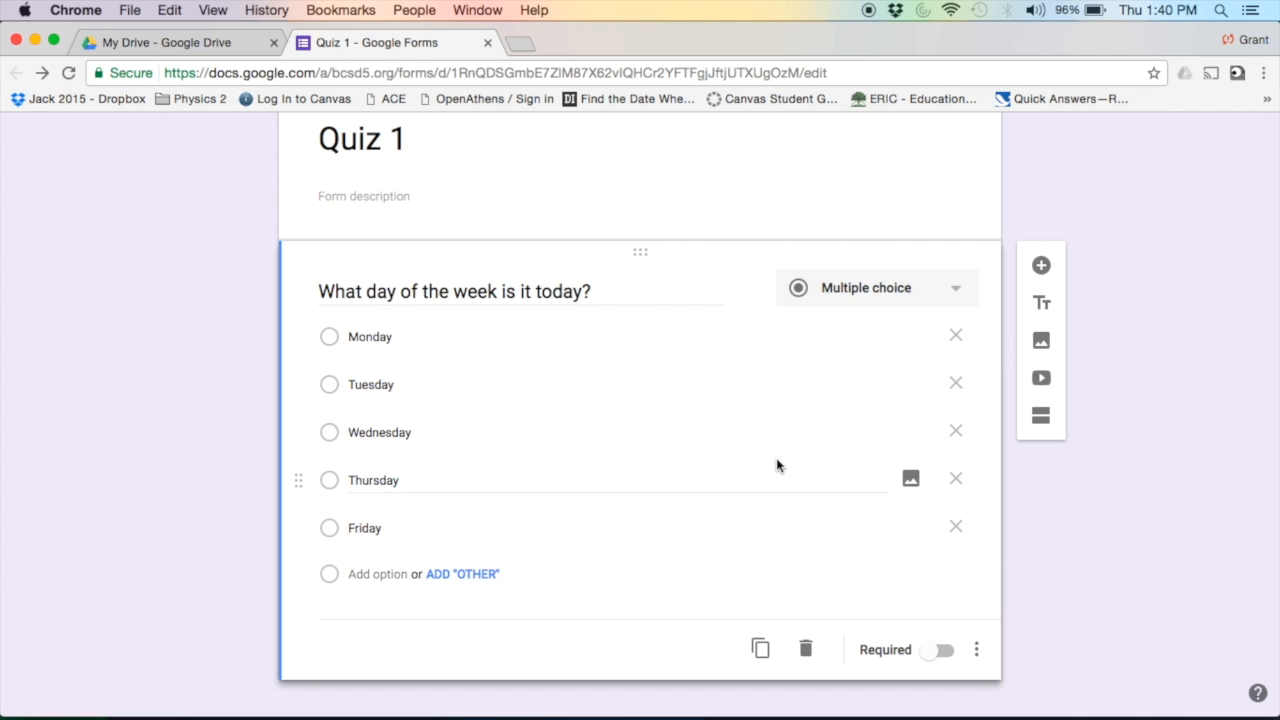
scroll(777, 465, up, 3)
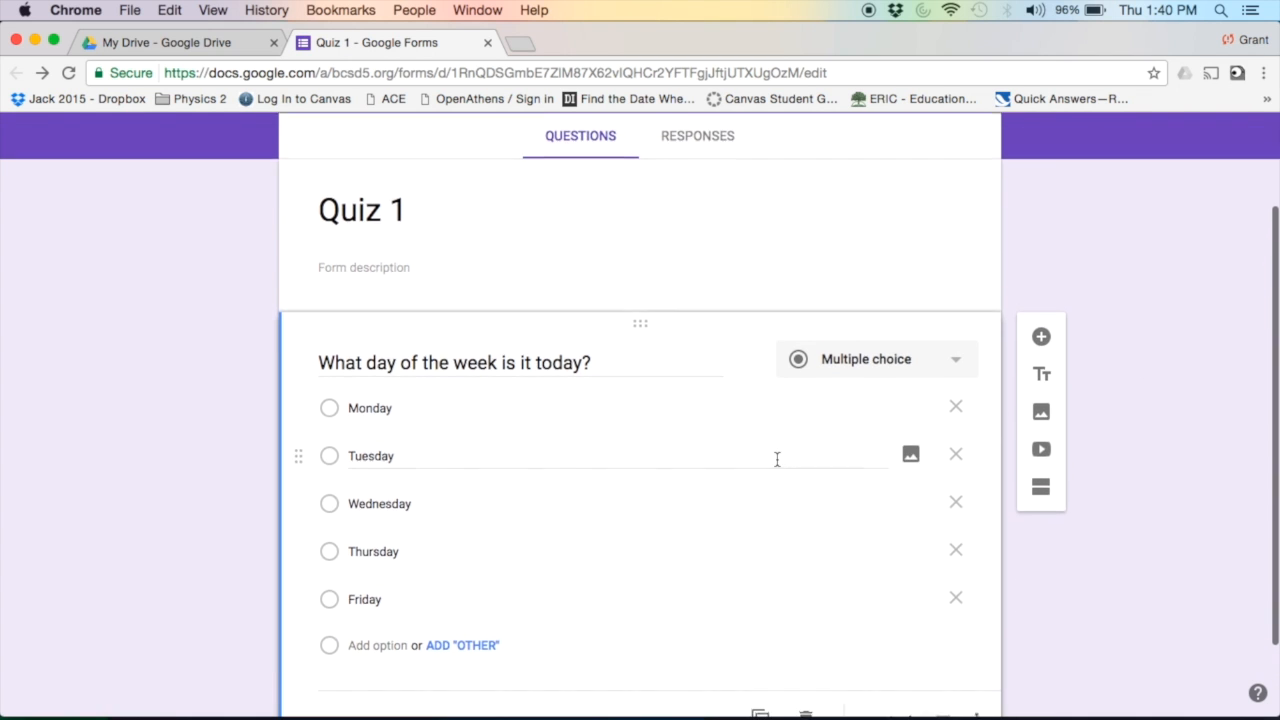
scroll(777, 459, up, 2)
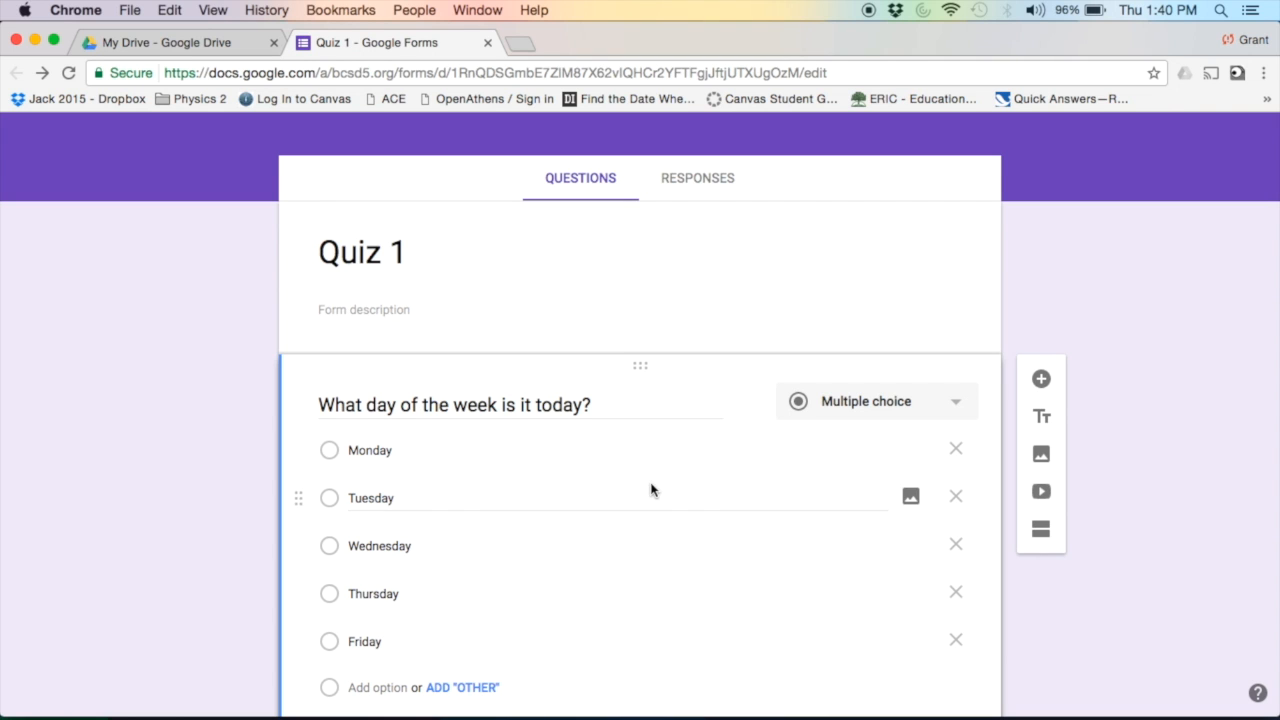
scroll(651, 484, down, 3)
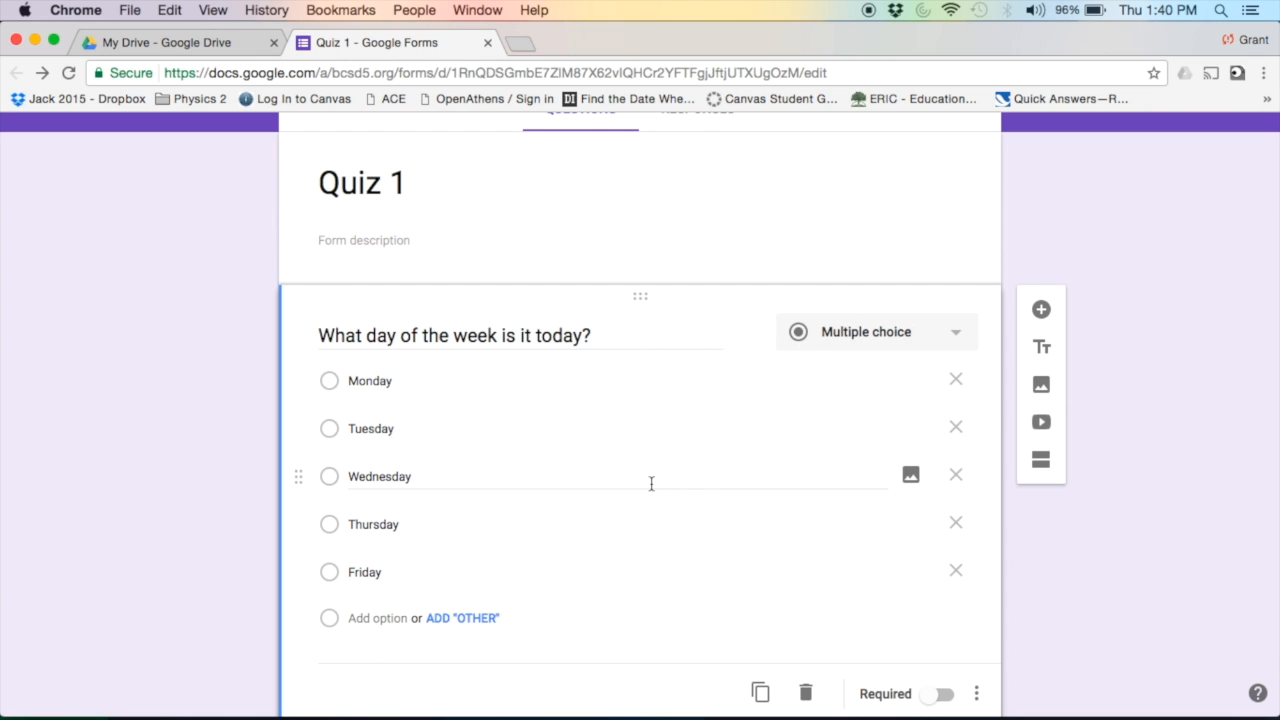
scroll(651, 484, up, 4)
scroll(563, 370, up, 2)
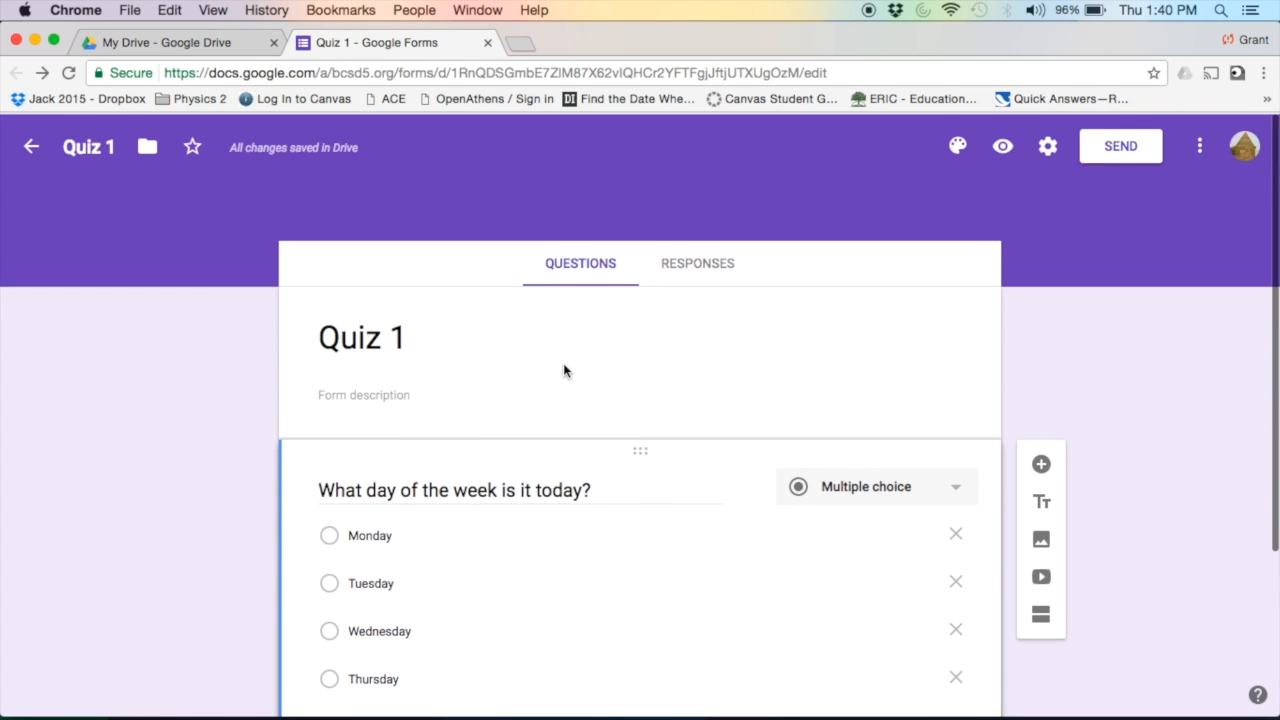
scroll(563, 370, down, 5)
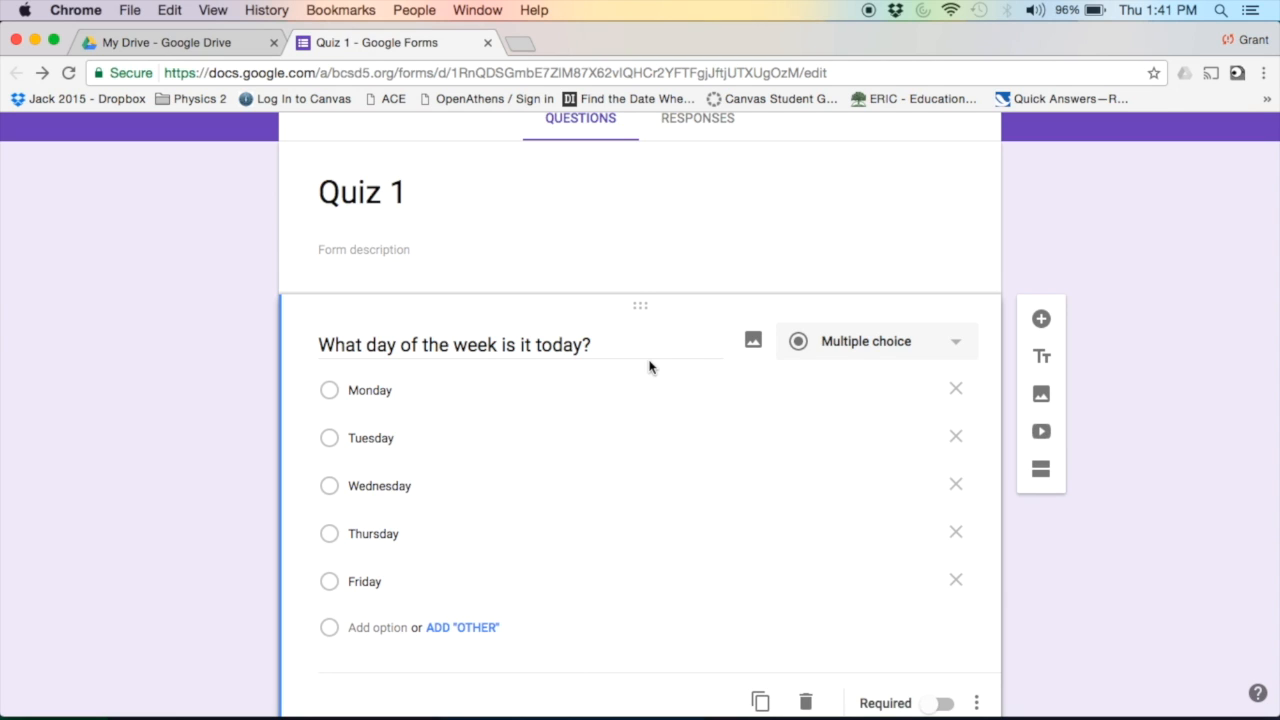
Open the form's quiz settings and turn on "Make this a quiz"
scroll(649, 366, up, 3)
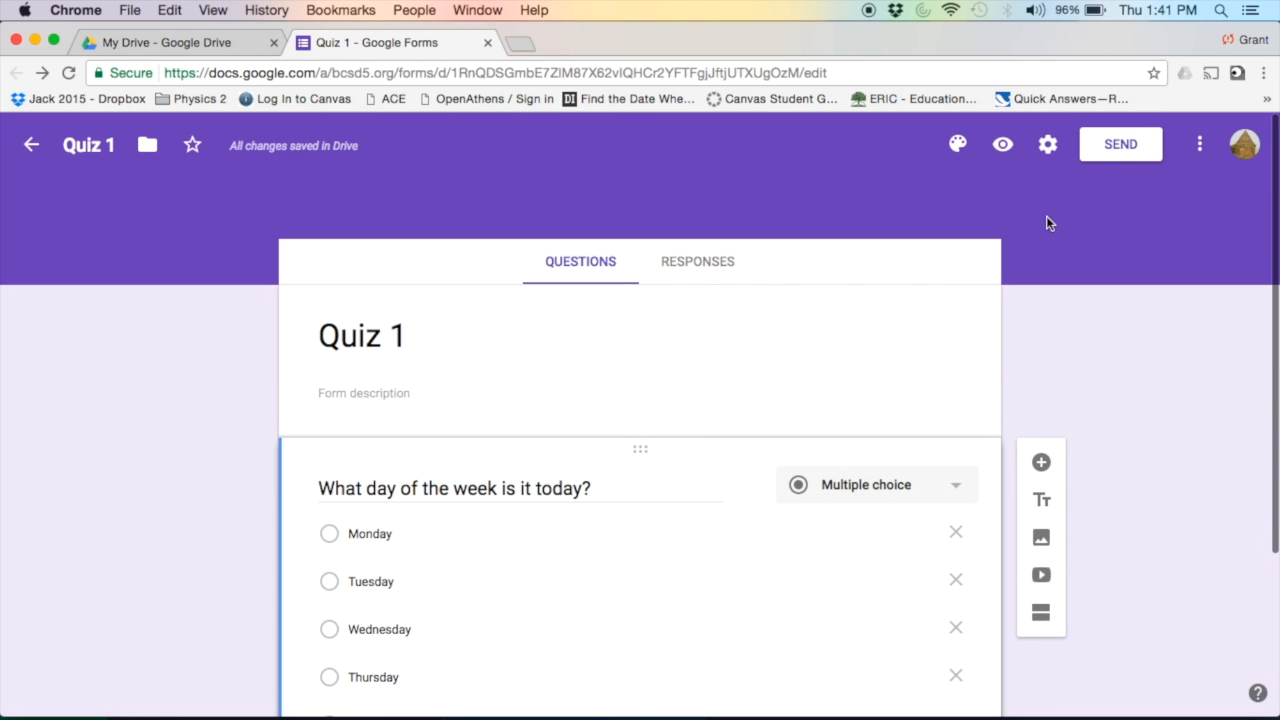
click(1049, 148)
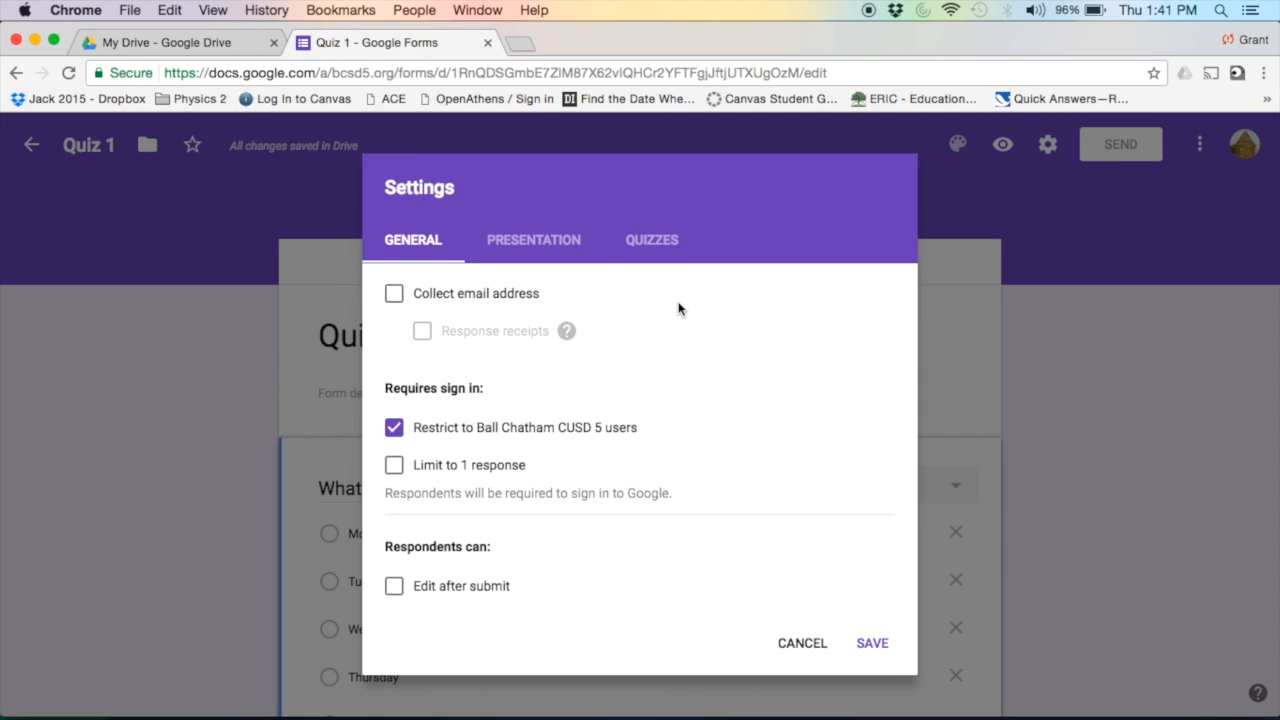
click(655, 250)
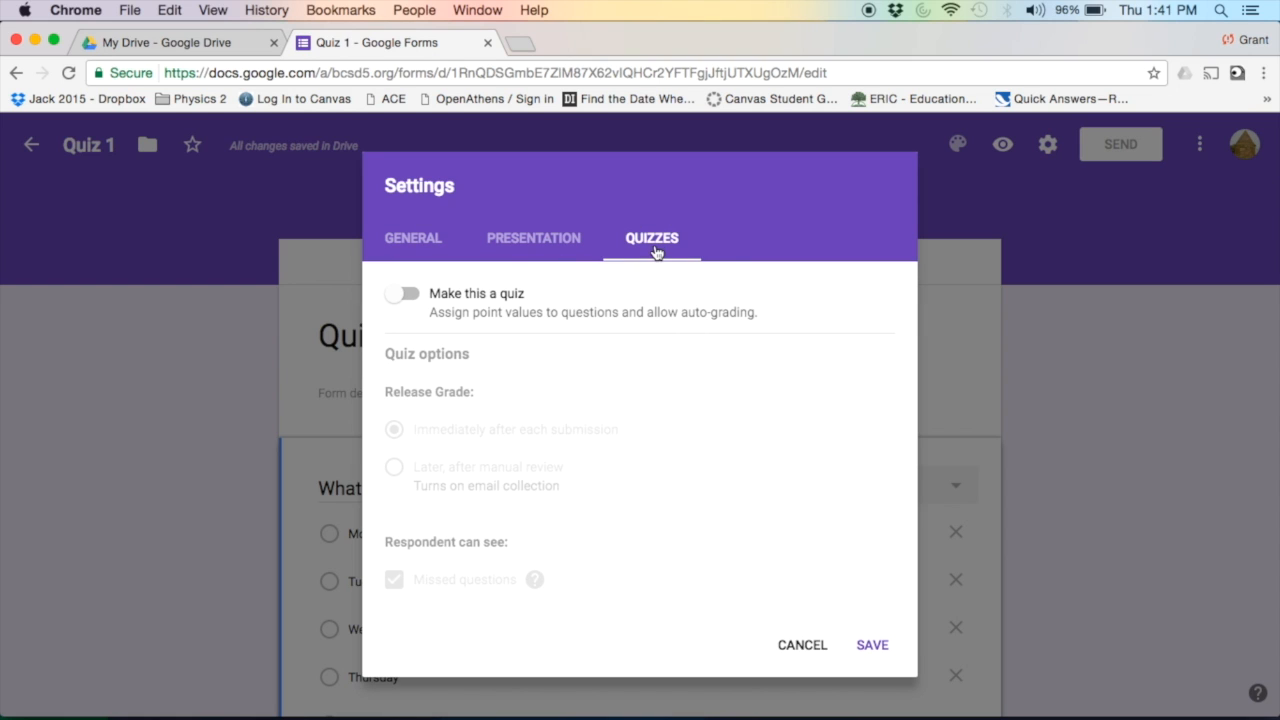
click(406, 298)
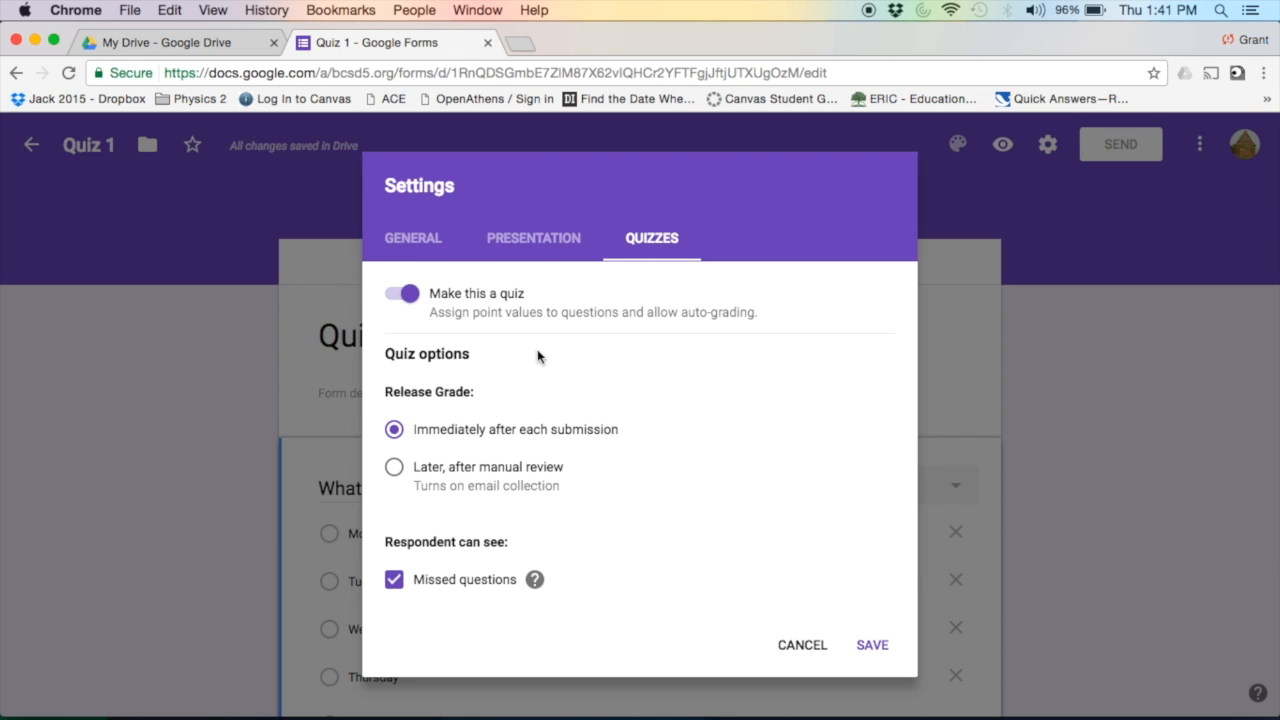
Try clearing Missed questions, Correct answers and Point values from what respondents can see, and re-enable only Correct answers
scroll(567, 420, down, 2)
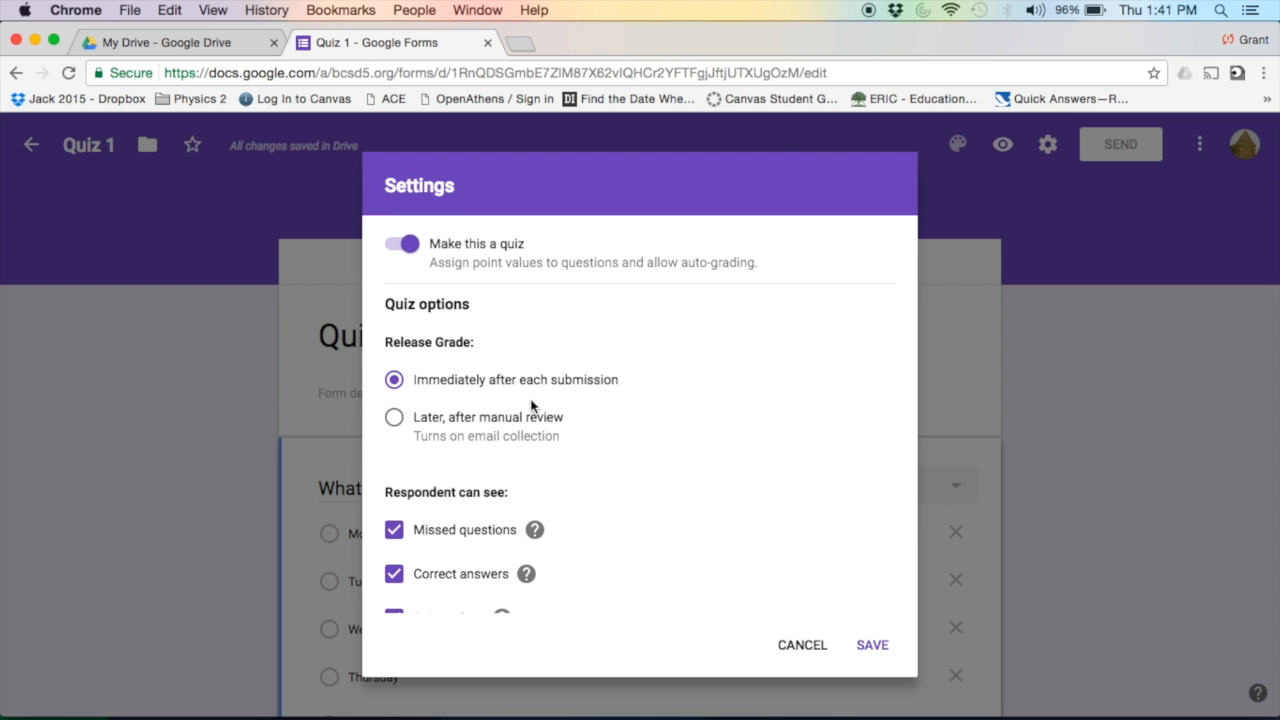
scroll(531, 405, down, 1)
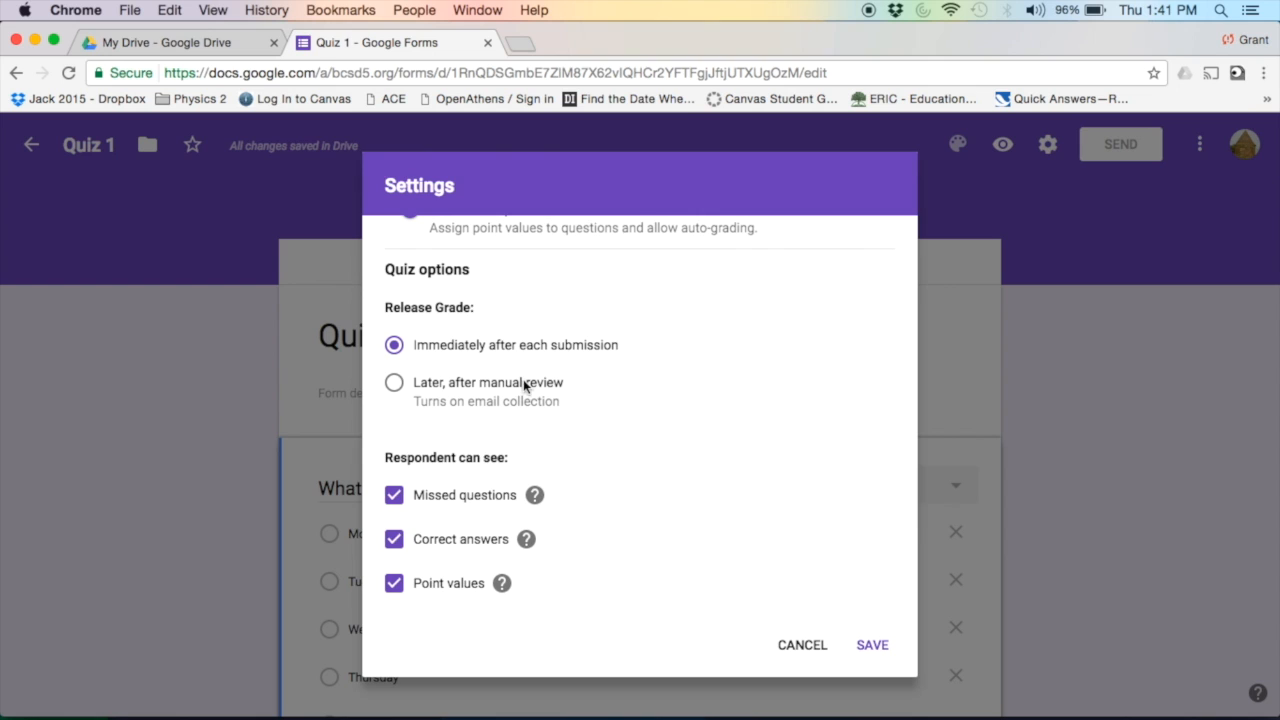
scroll(470, 466, down, 1)
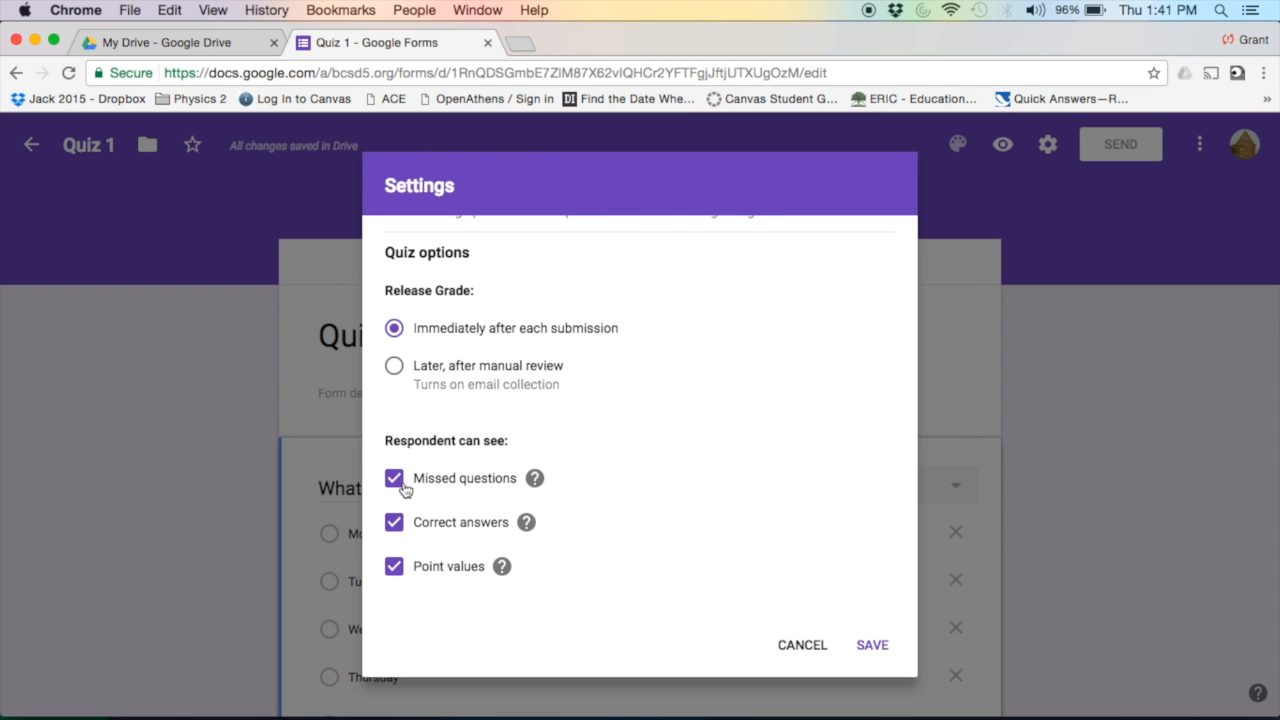
click(395, 567)
click(395, 523)
click(397, 480)
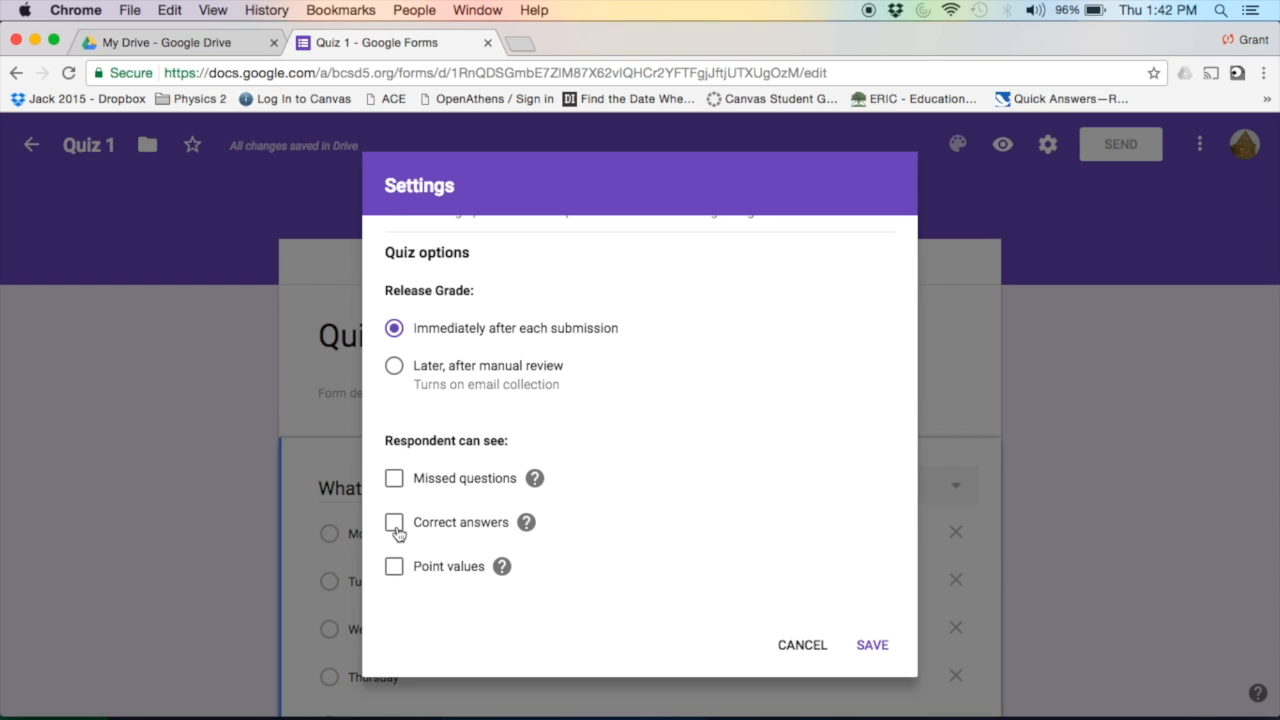
click(395, 523)
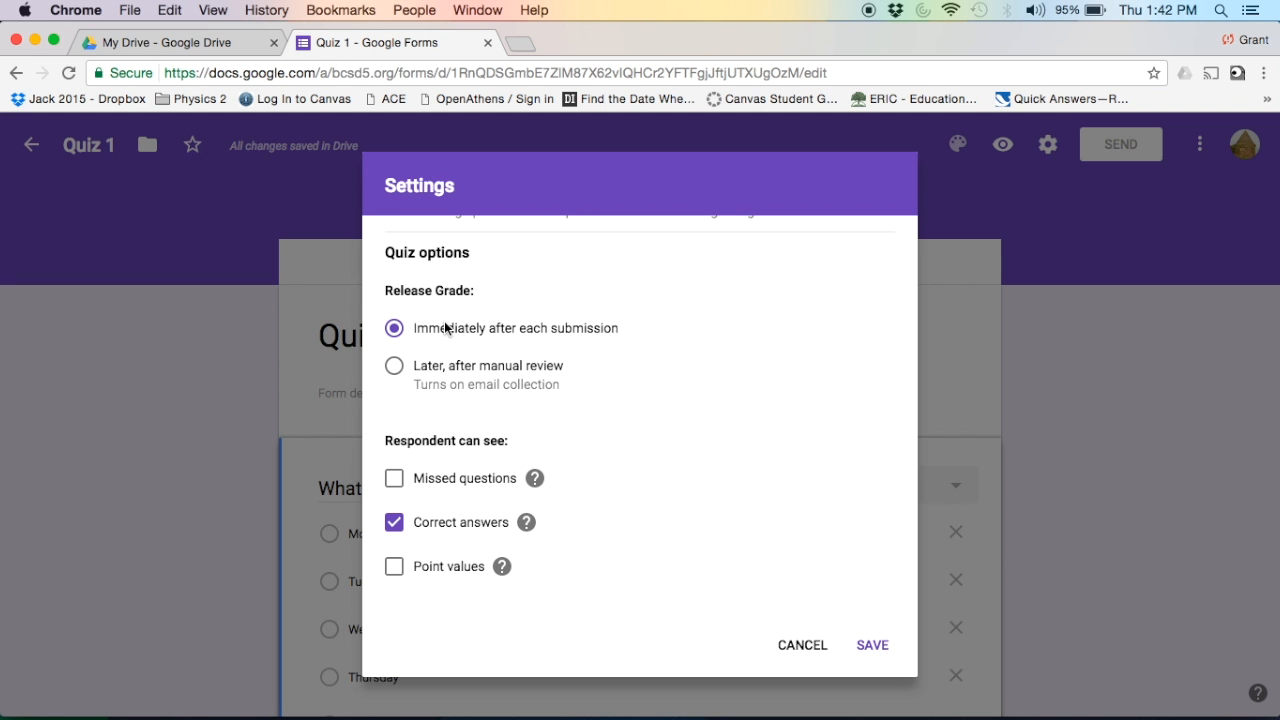
Let respondents see Missed questions and Point values alongside Correct answers, and save the quiz settings
scroll(446, 328, up, 3)
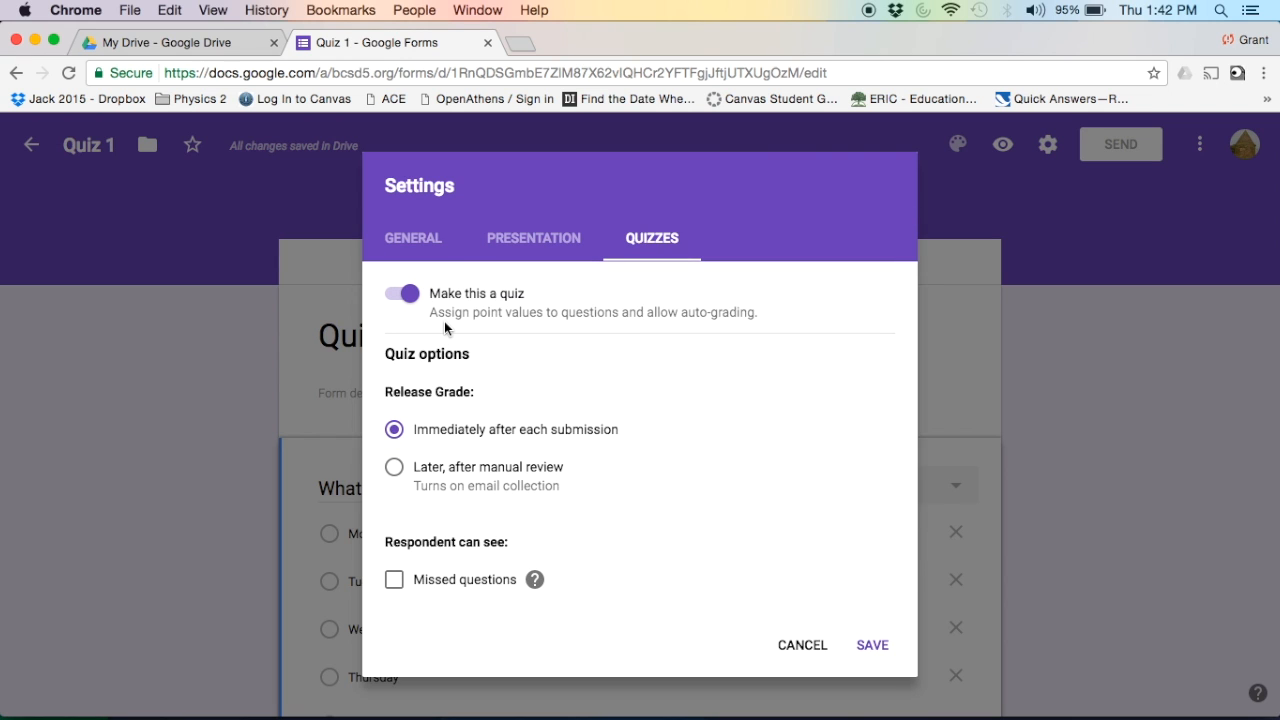
scroll(445, 322, down, 2)
scroll(445, 322, down, 3)
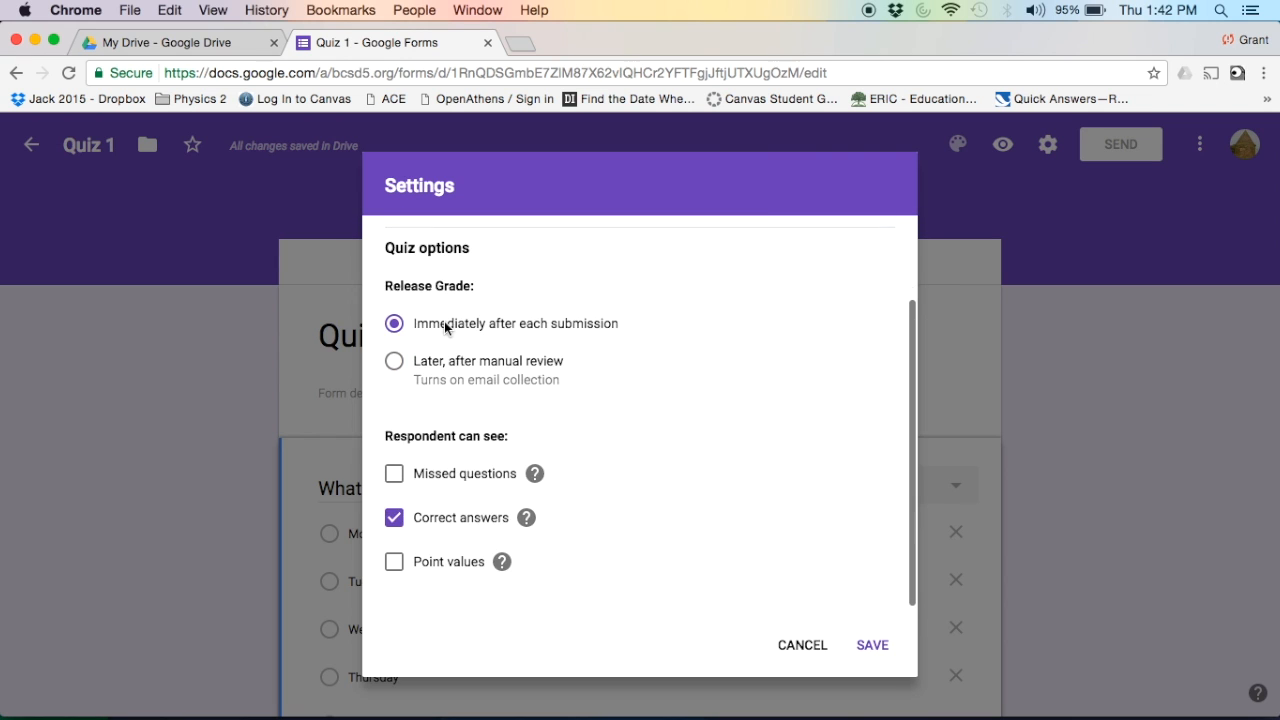
click(395, 474)
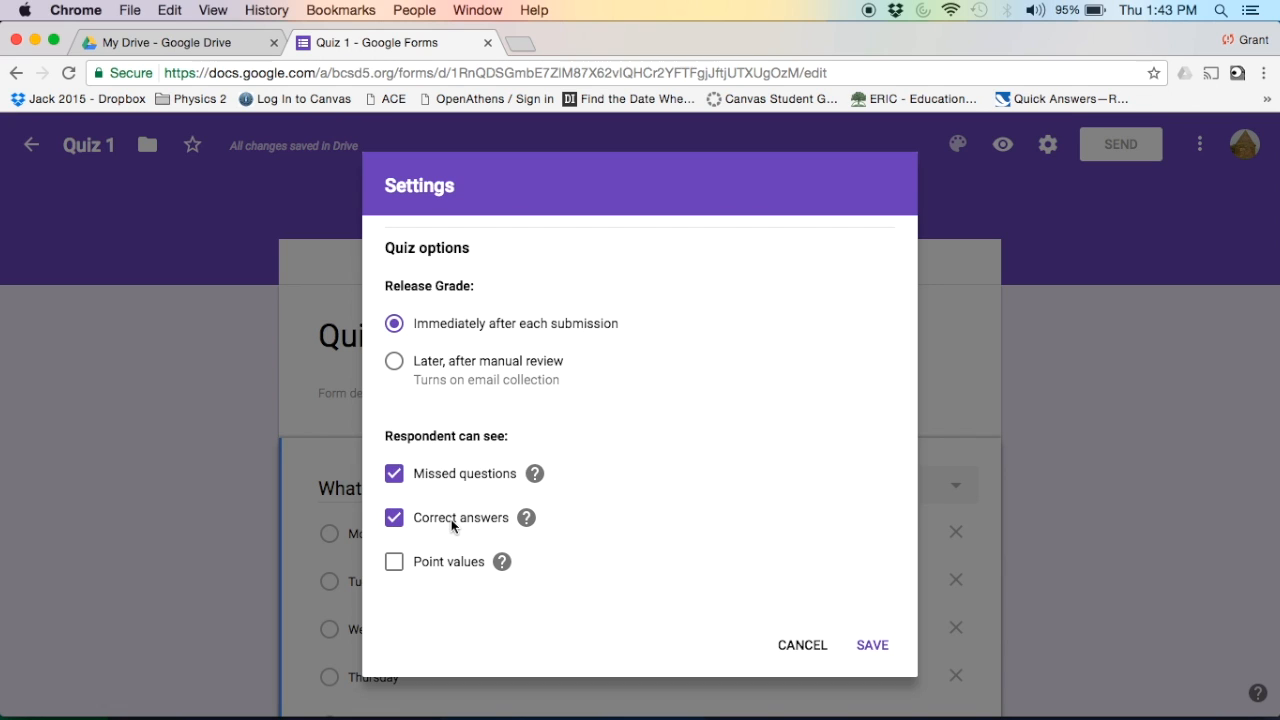
click(395, 565)
click(879, 647)
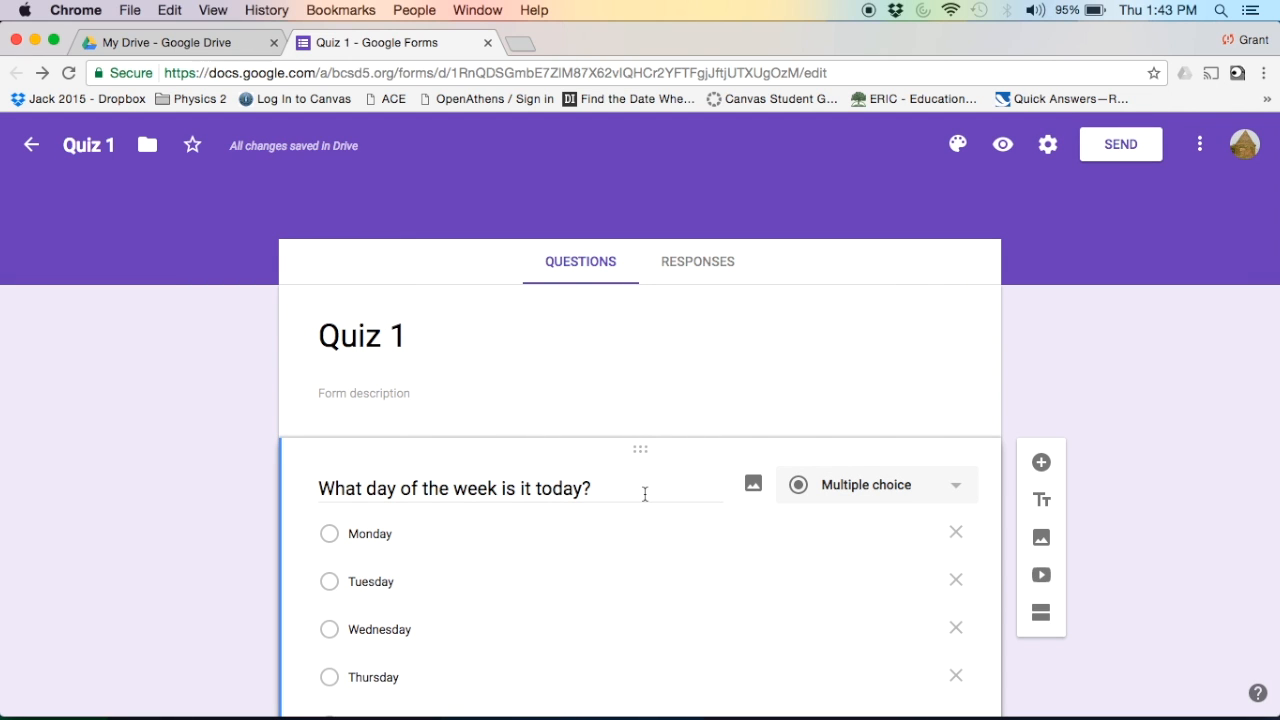
Mark Thursday as the correct answer in the question's answer key and make it worth 1 point
scroll(645, 494, down, 3)
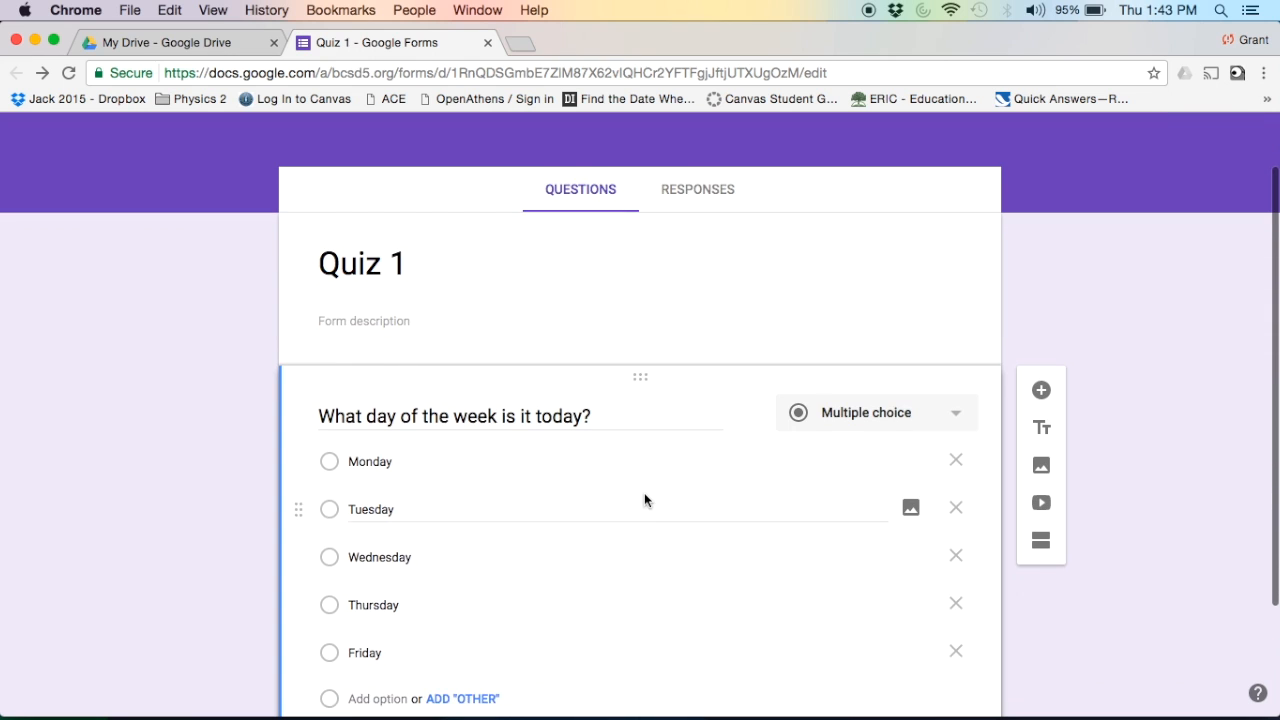
scroll(644, 492, down, 3)
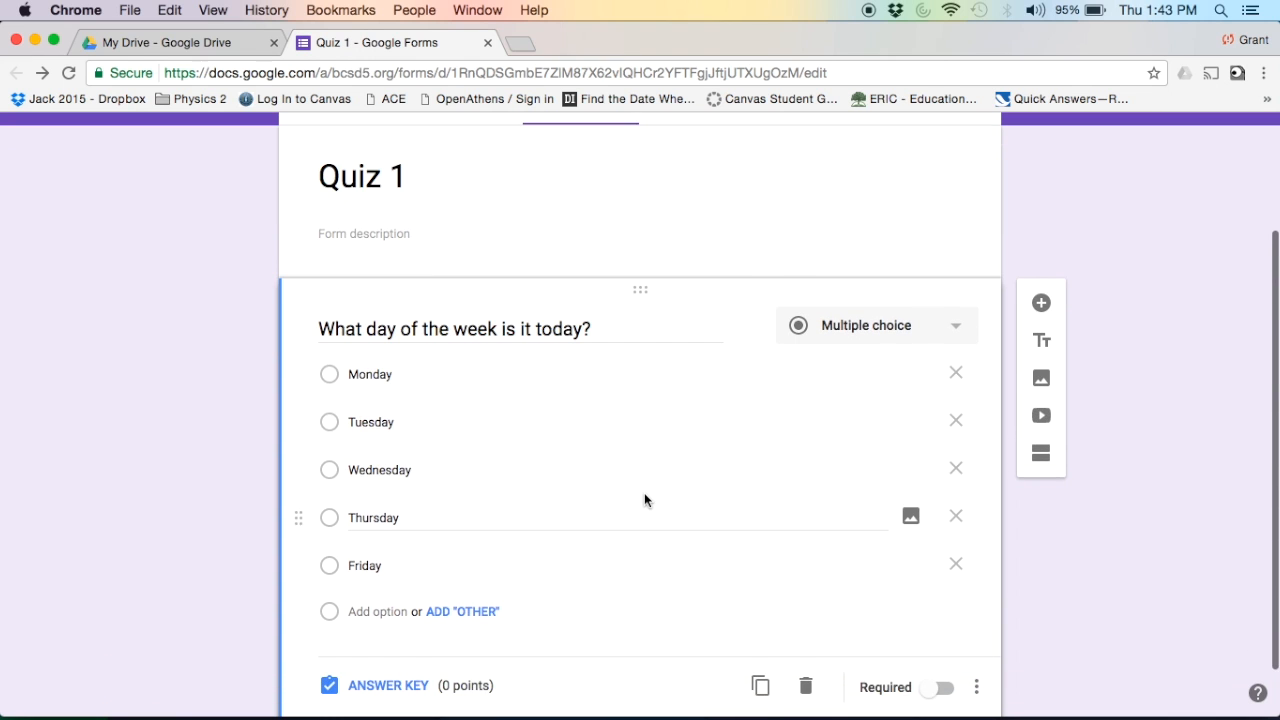
scroll(645, 494, down, 1)
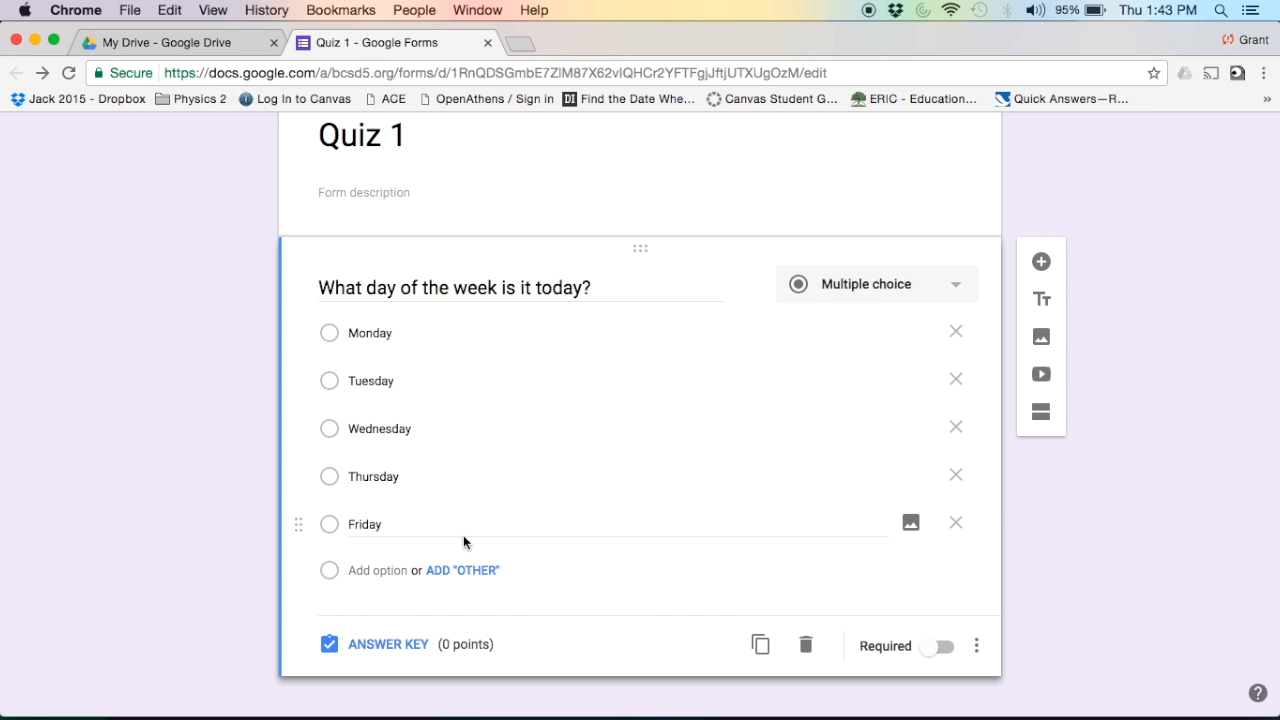
click(389, 651)
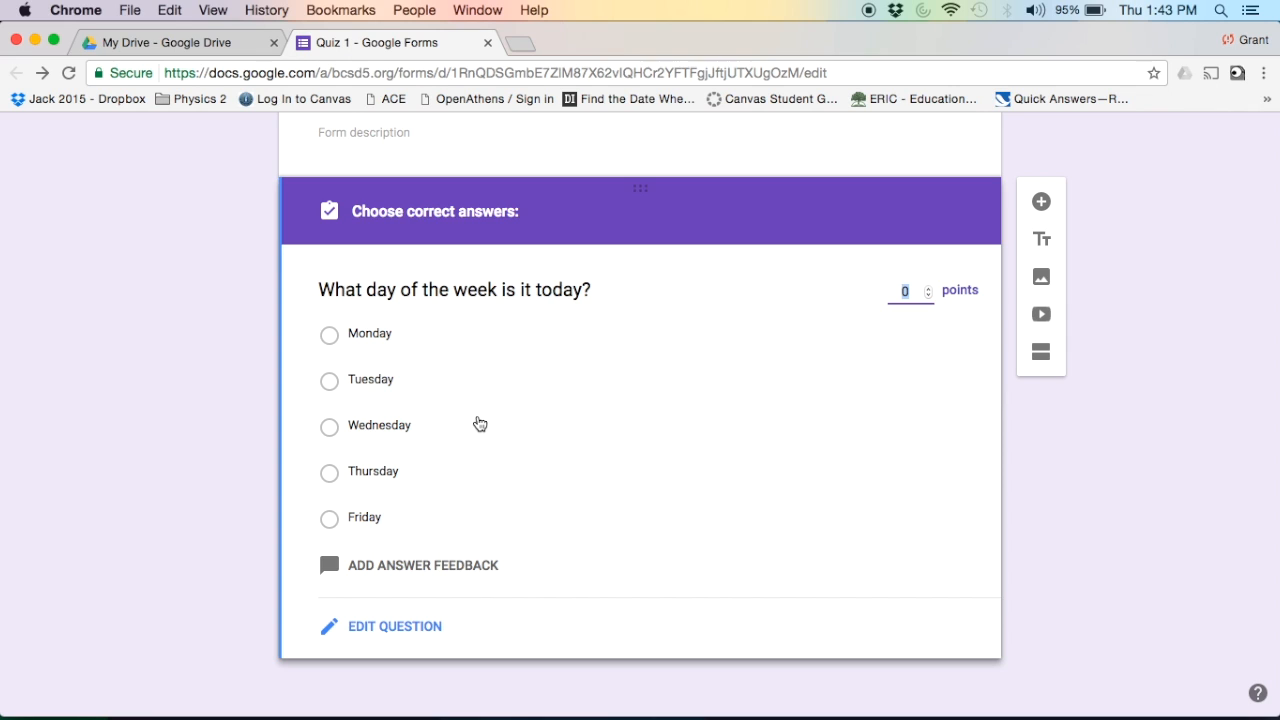
click(331, 474)
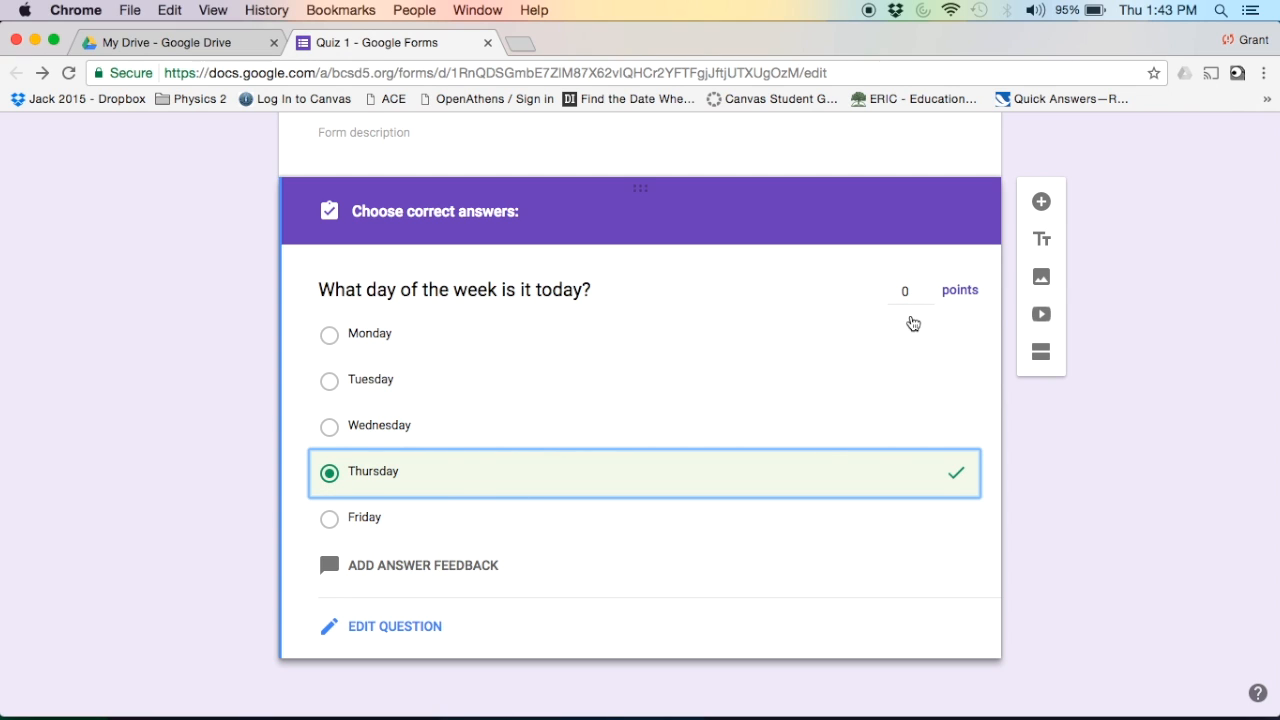
click(929, 287)
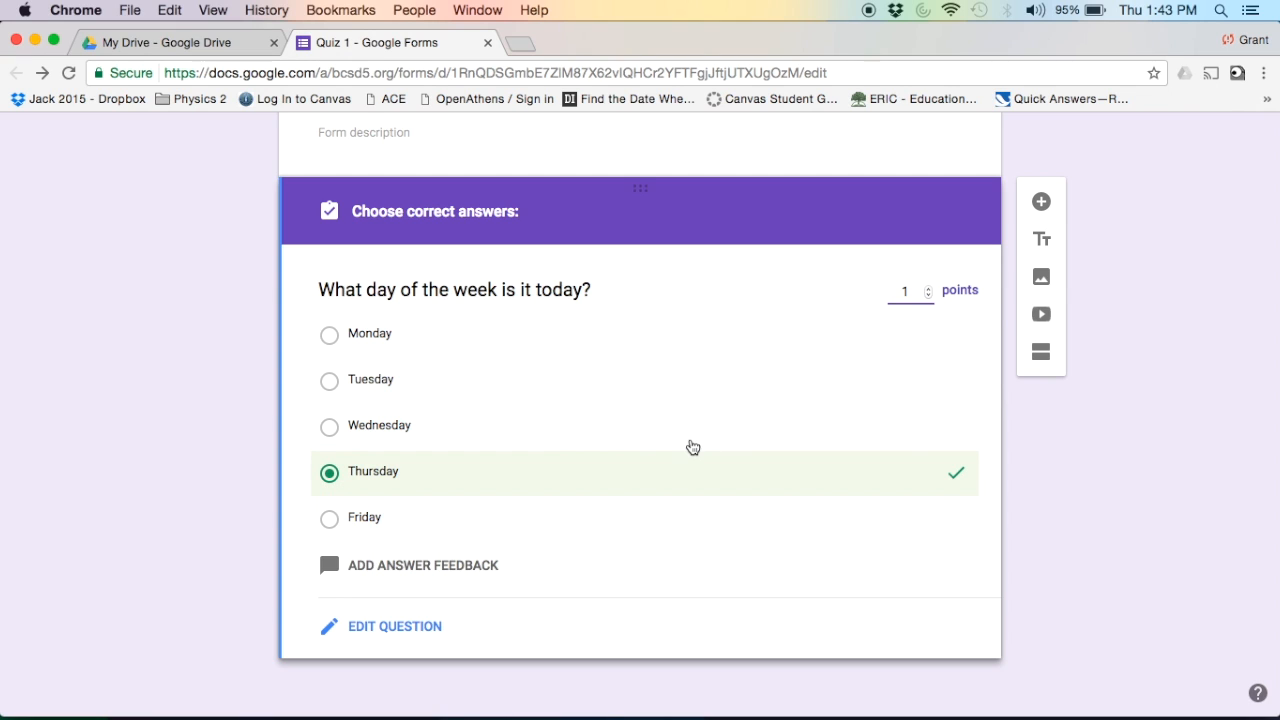
Add answer feedback reading "Try Again!" for incorrect answers and "Good Job!" for correct answers, and save it
click(425, 566)
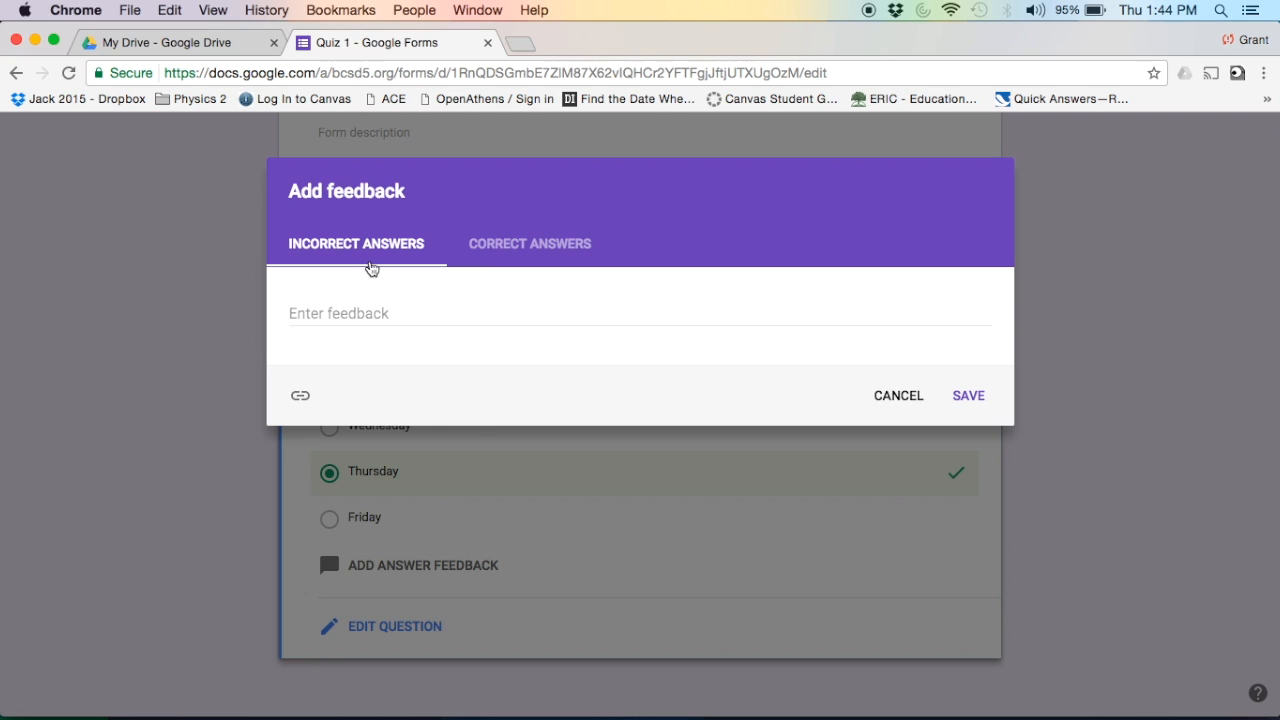
click(358, 318)
text(T)
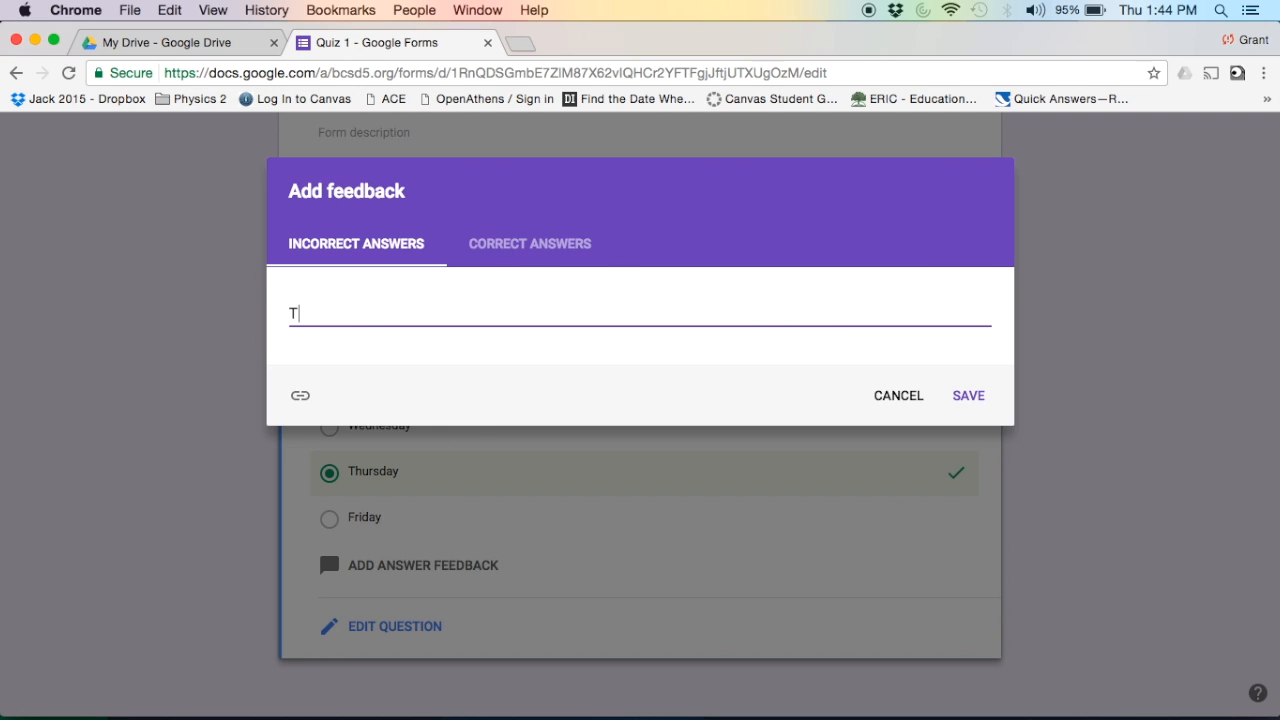
text(ry Again!)
click(543, 241)
click(360, 315)
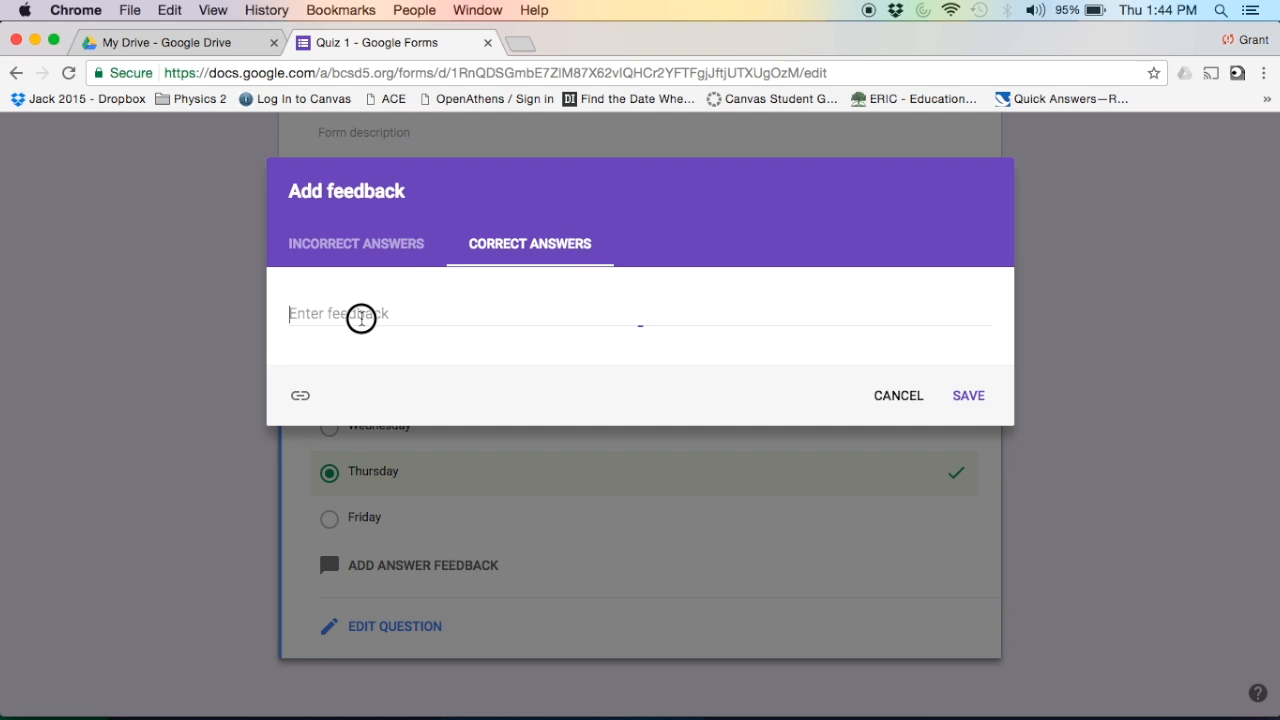
text(Good )
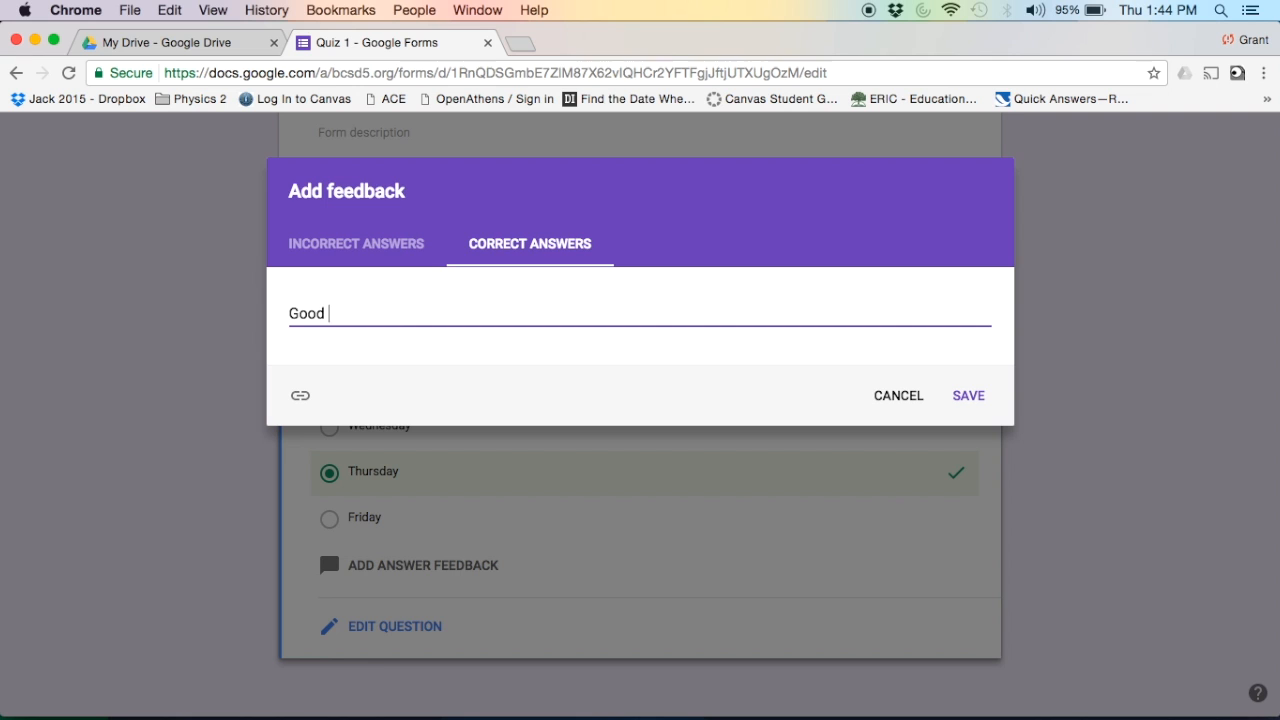
text(Job!)
click(966, 397)
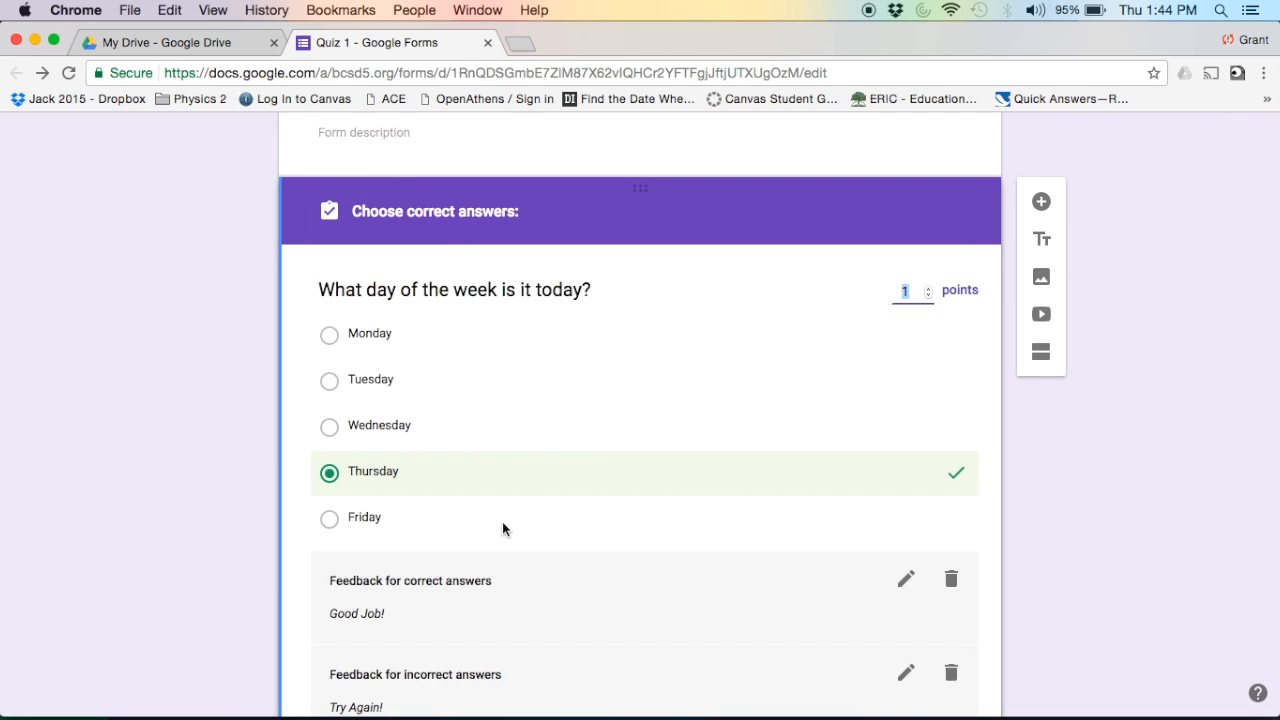
Review the feedback for correct and incorrect answers, and return from the answer key to editing the question
scroll(418, 560, down, 3)
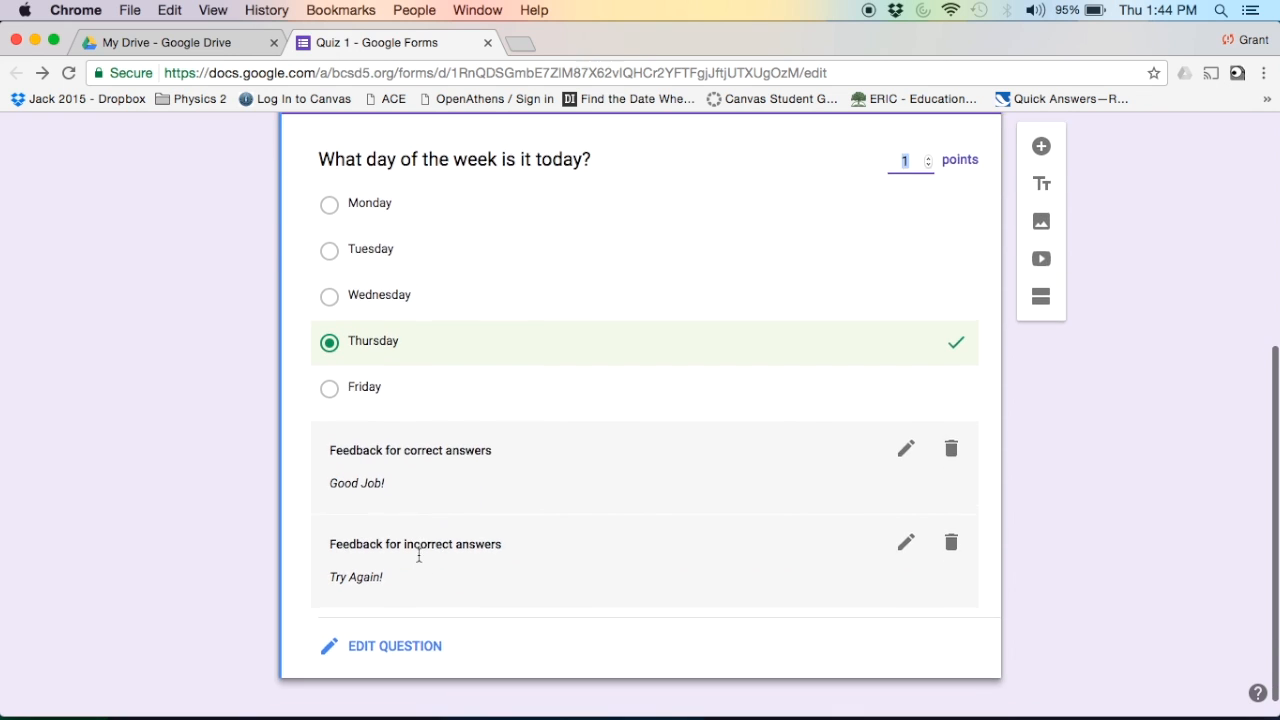
scroll(418, 560, up, 3)
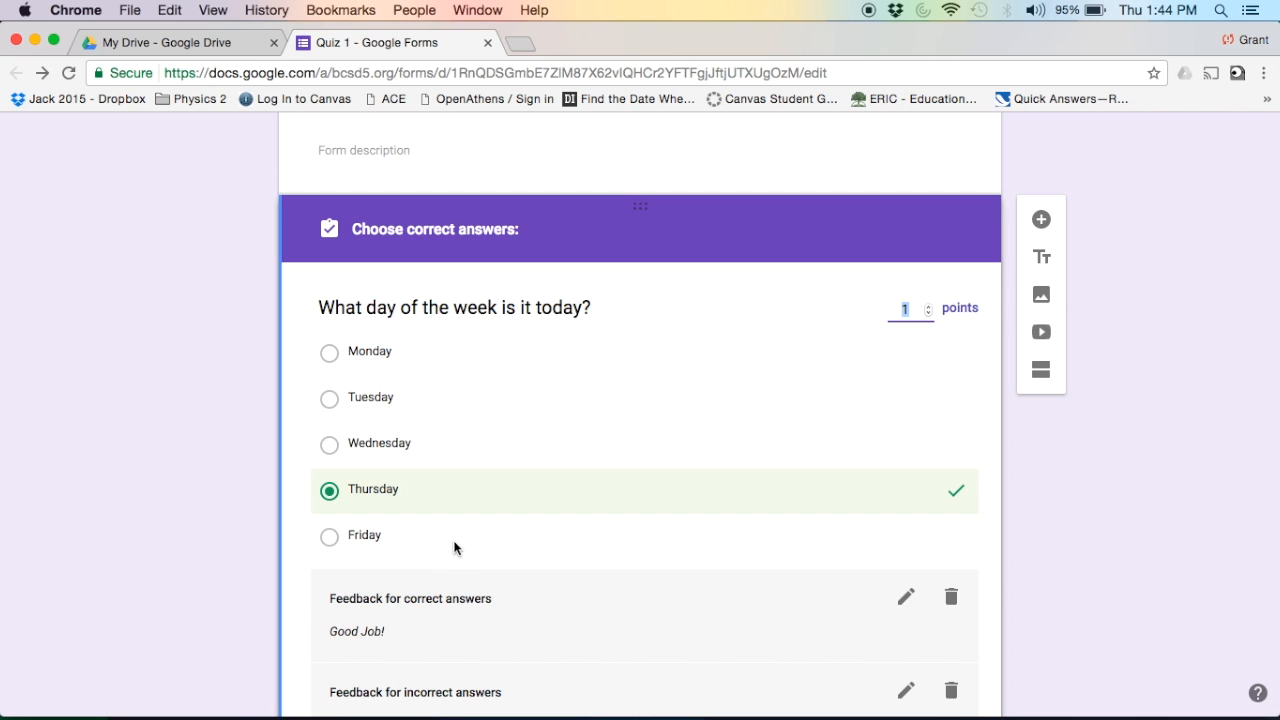
scroll(449, 546, down, 2)
scroll(449, 548, down, 1)
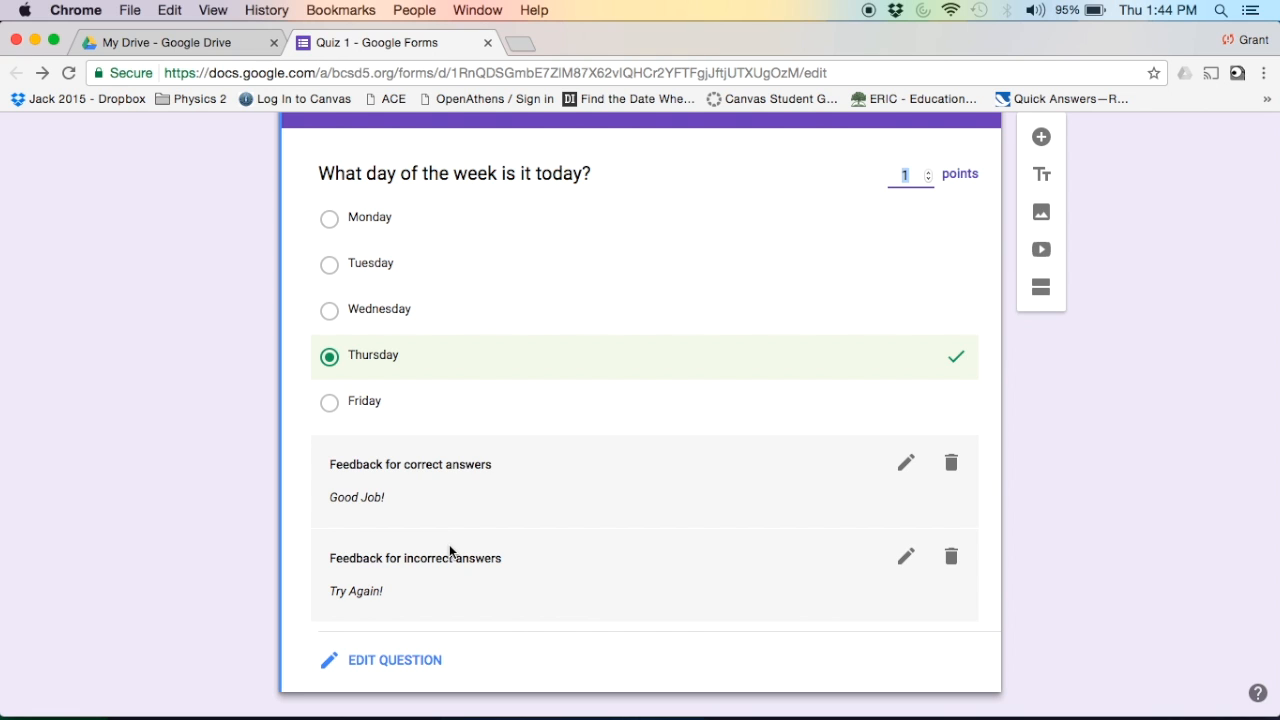
scroll(518, 370, up, 1)
scroll(519, 372, down, 2)
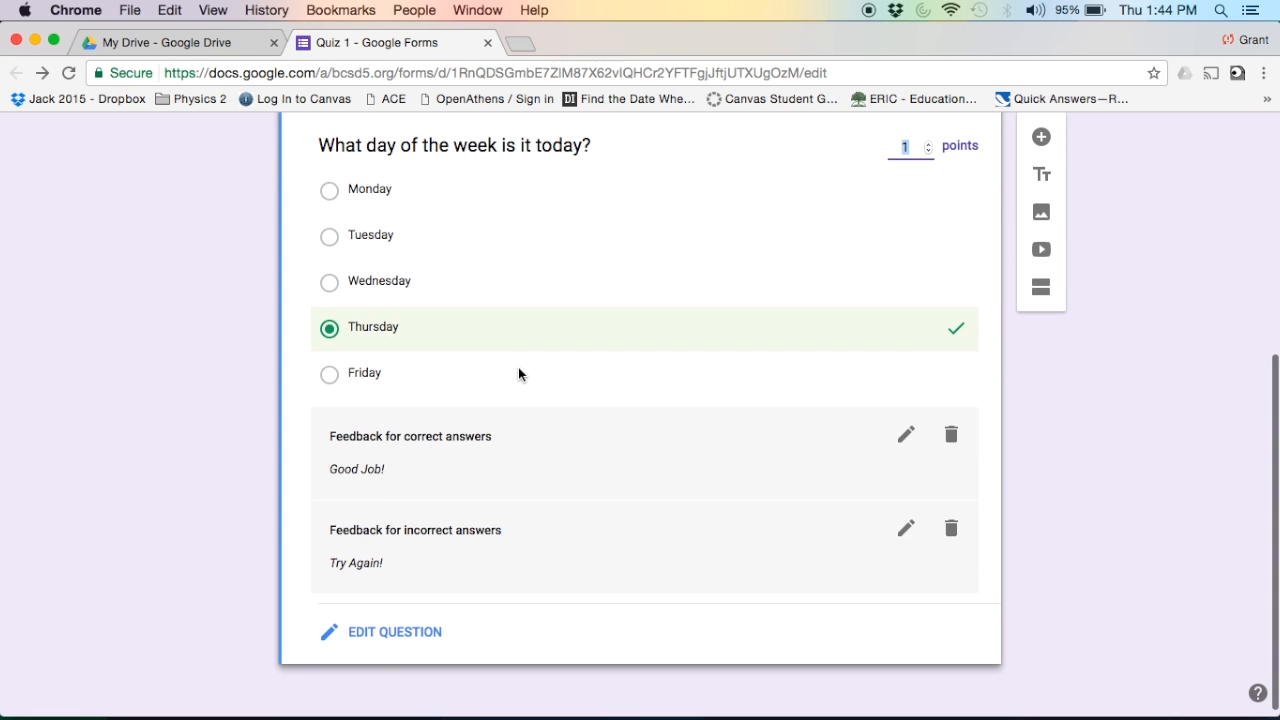
click(406, 636)
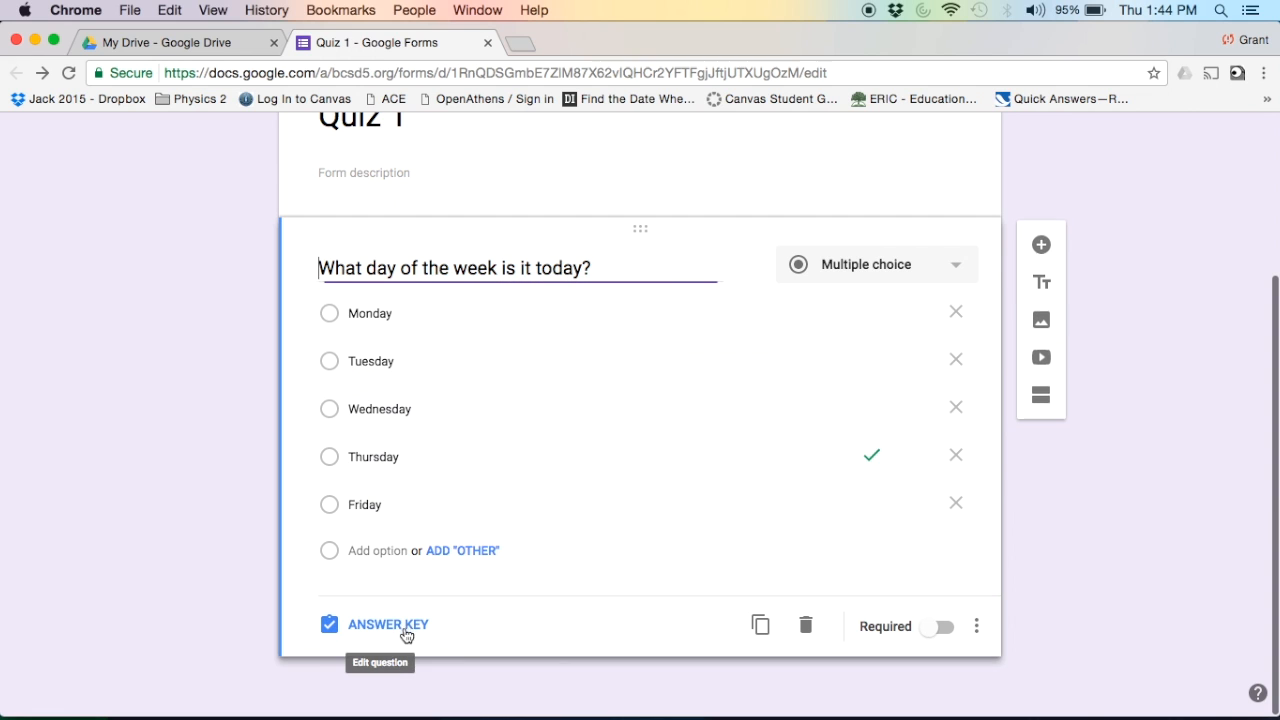
Check the finished question, preview the quiz as respondents see it, and close the preview
scroll(651, 417, up, 2)
scroll(651, 422, up, 2)
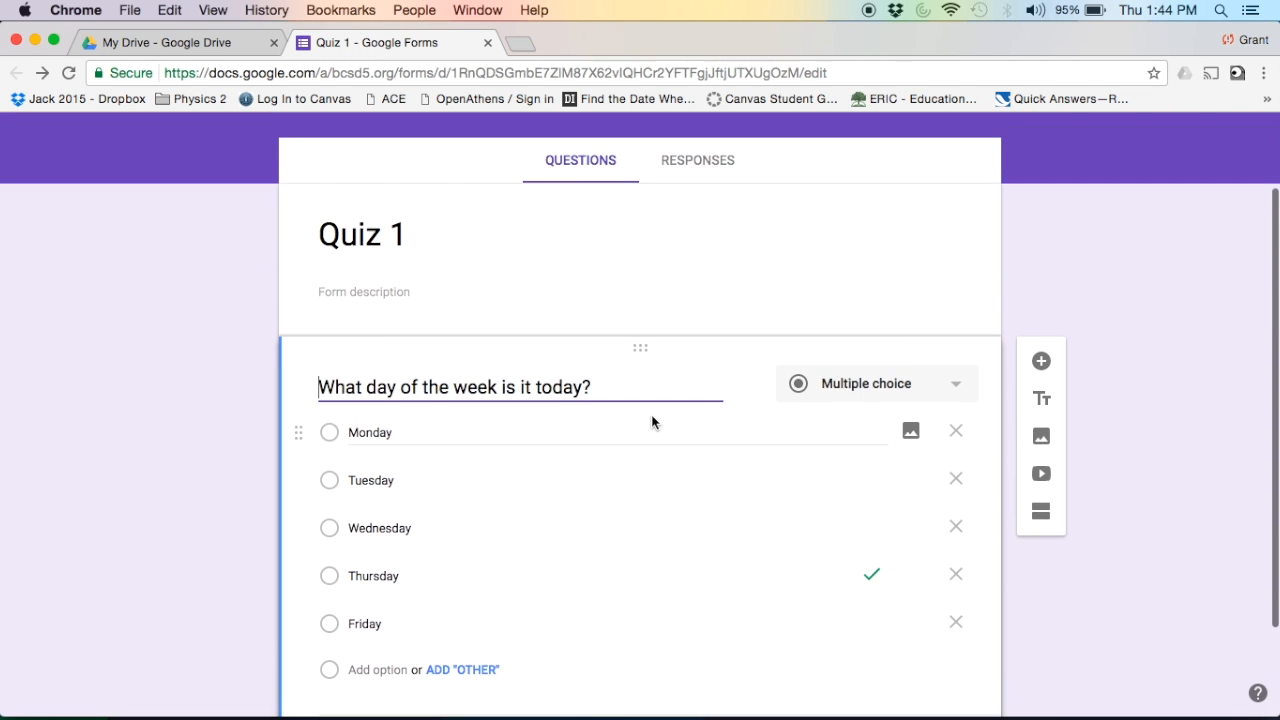
scroll(651, 455, down, 1)
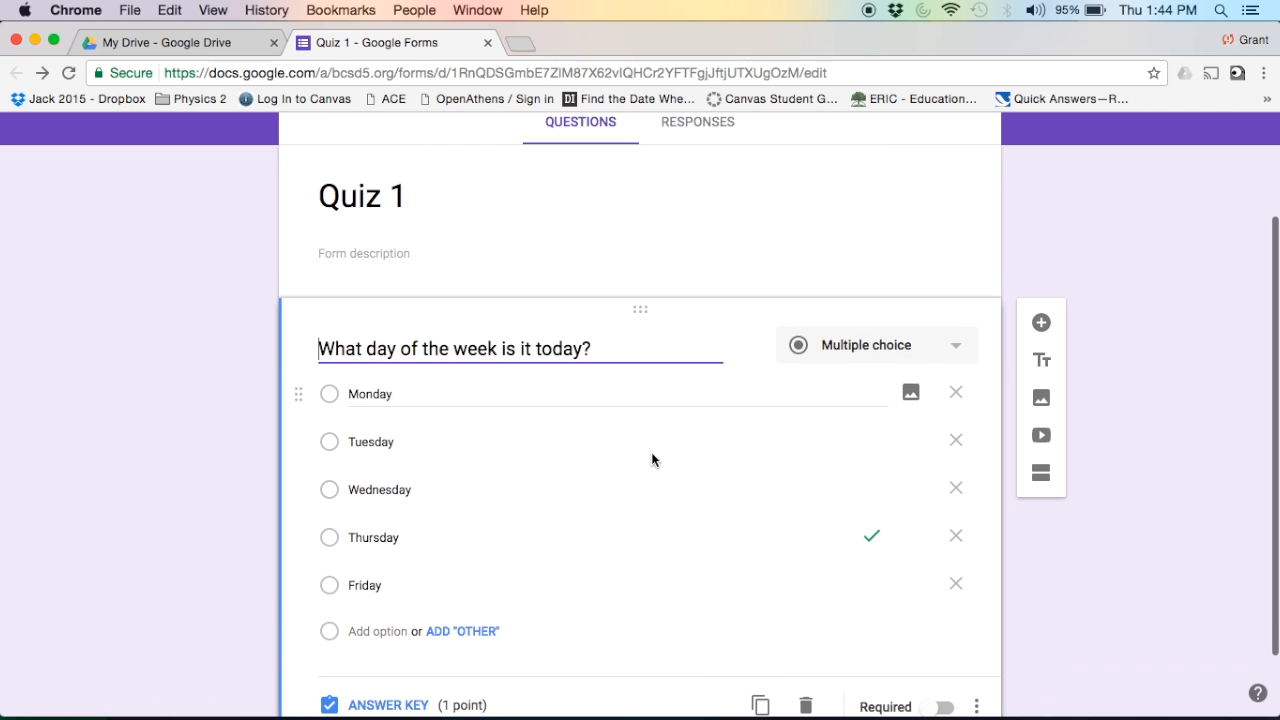
scroll(651, 459, up, 1)
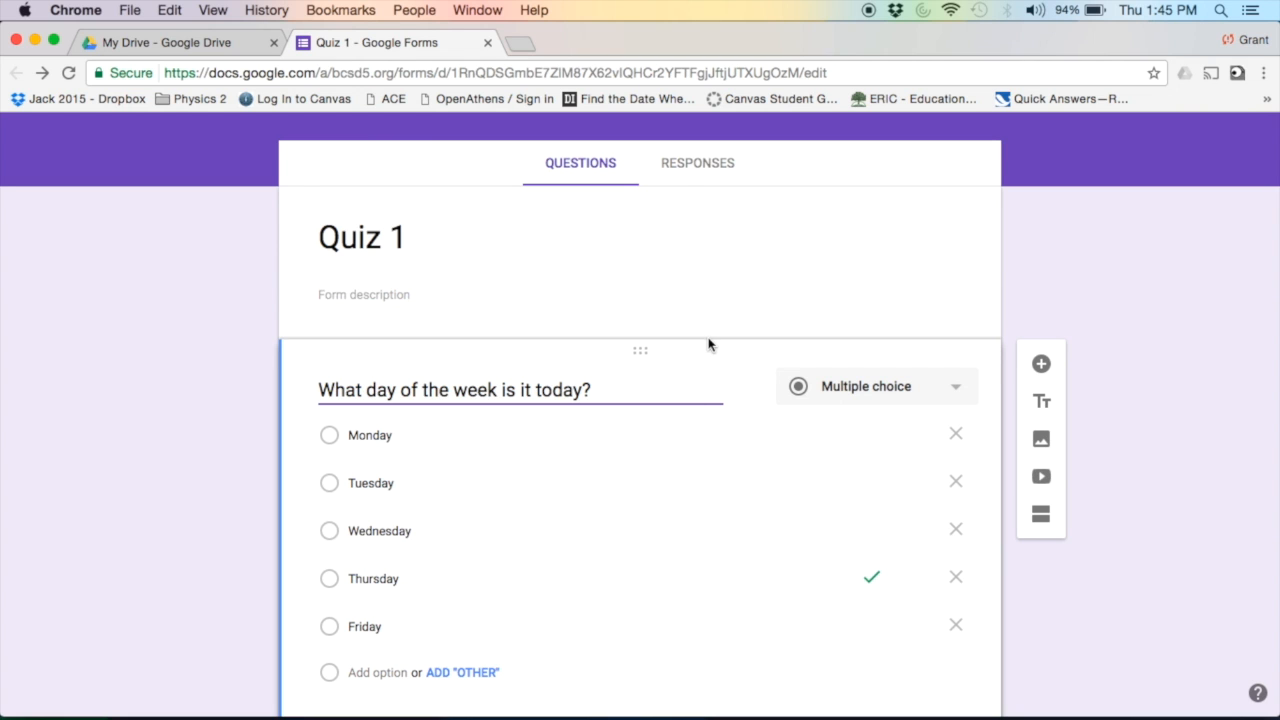
scroll(708, 345, up, 2)
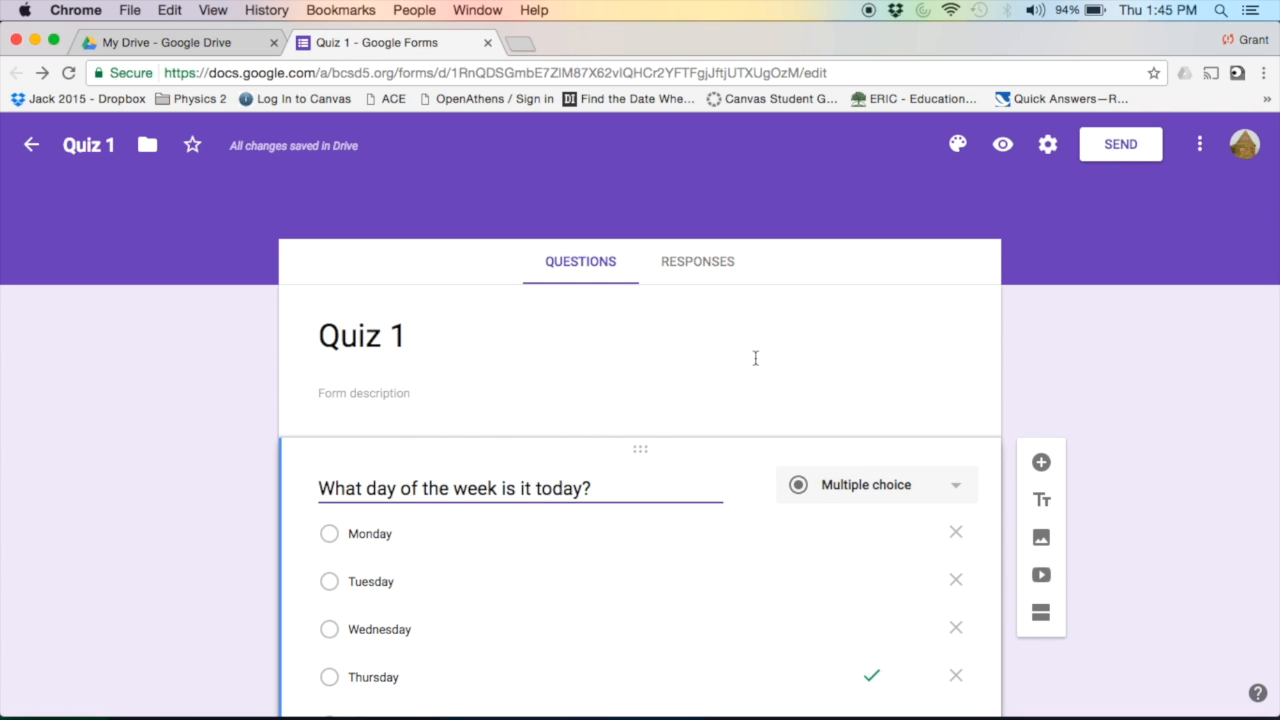
scroll(752, 370, down, 1)
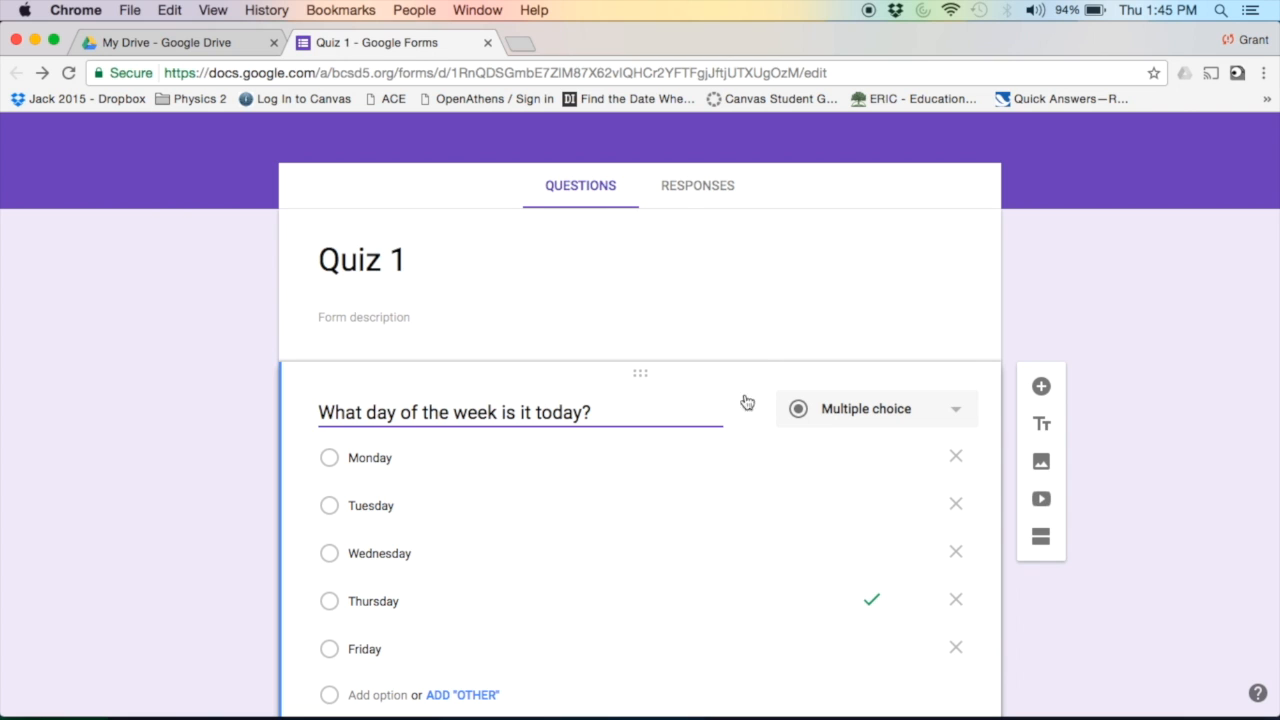
scroll(943, 278, up, 1)
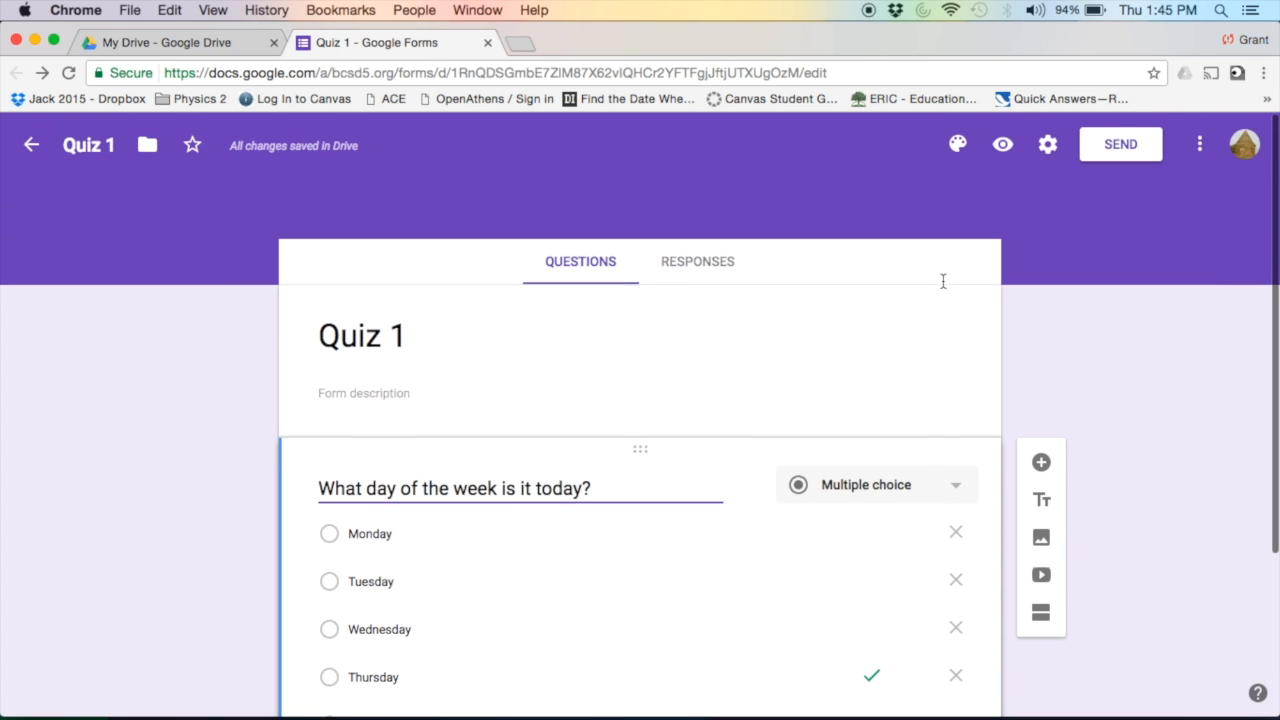
click(1002, 147)
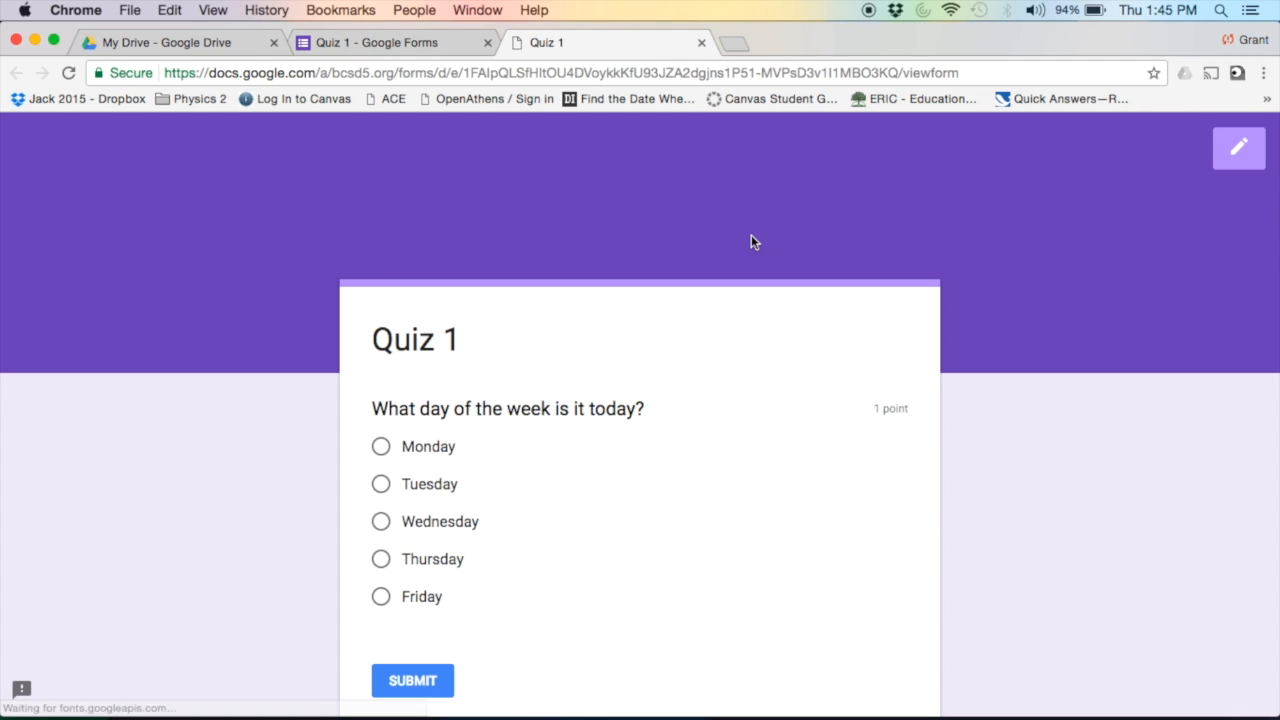
scroll(715, 437, down, 3)
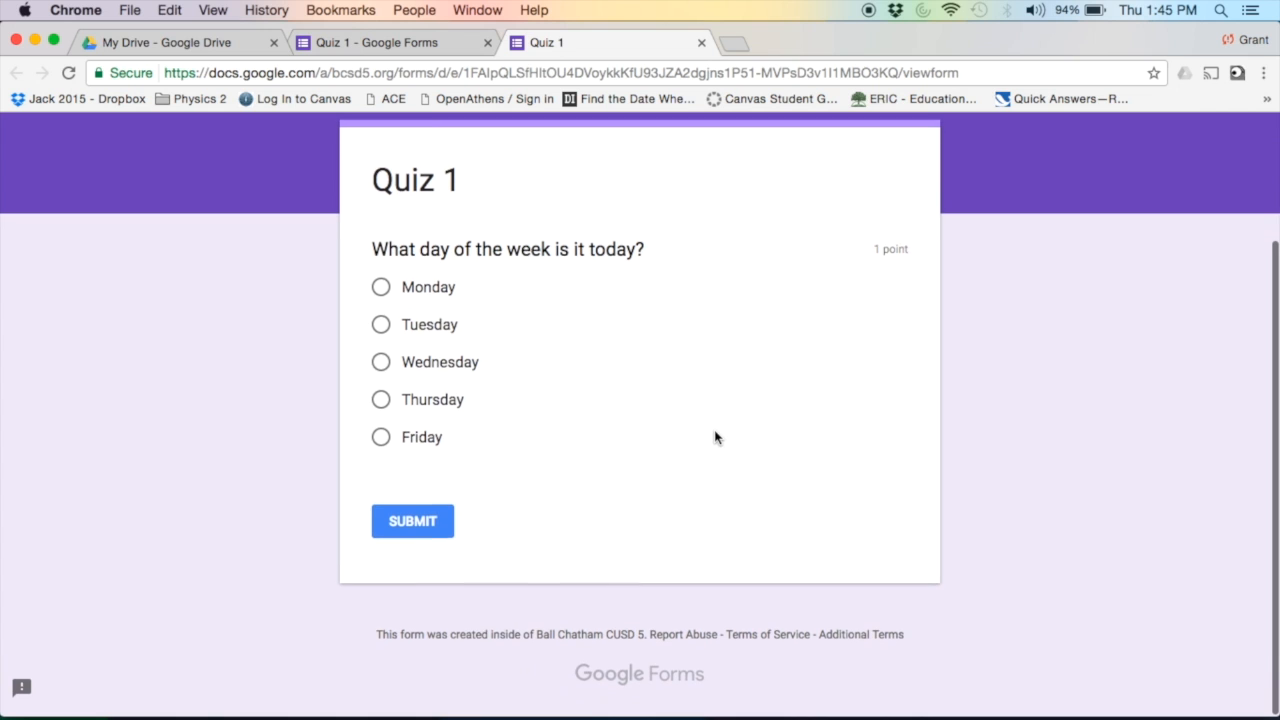
scroll(715, 437, up, 3)
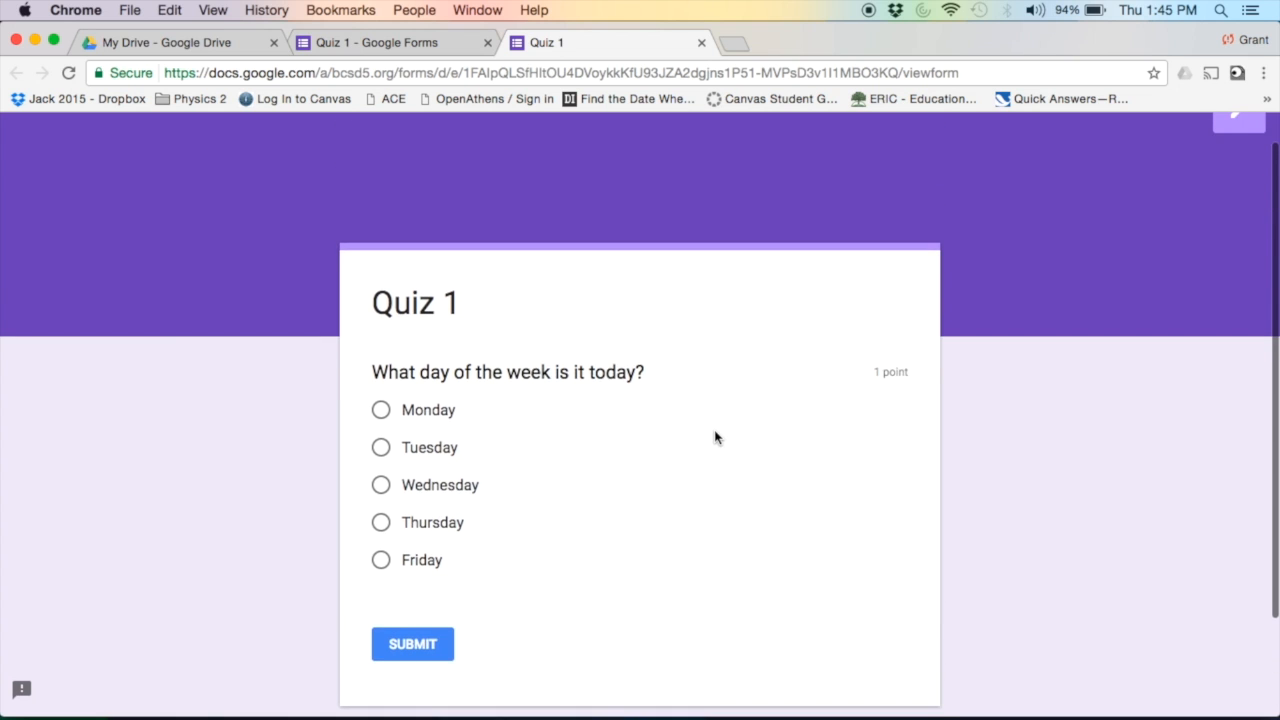
scroll(715, 437, down, 3)
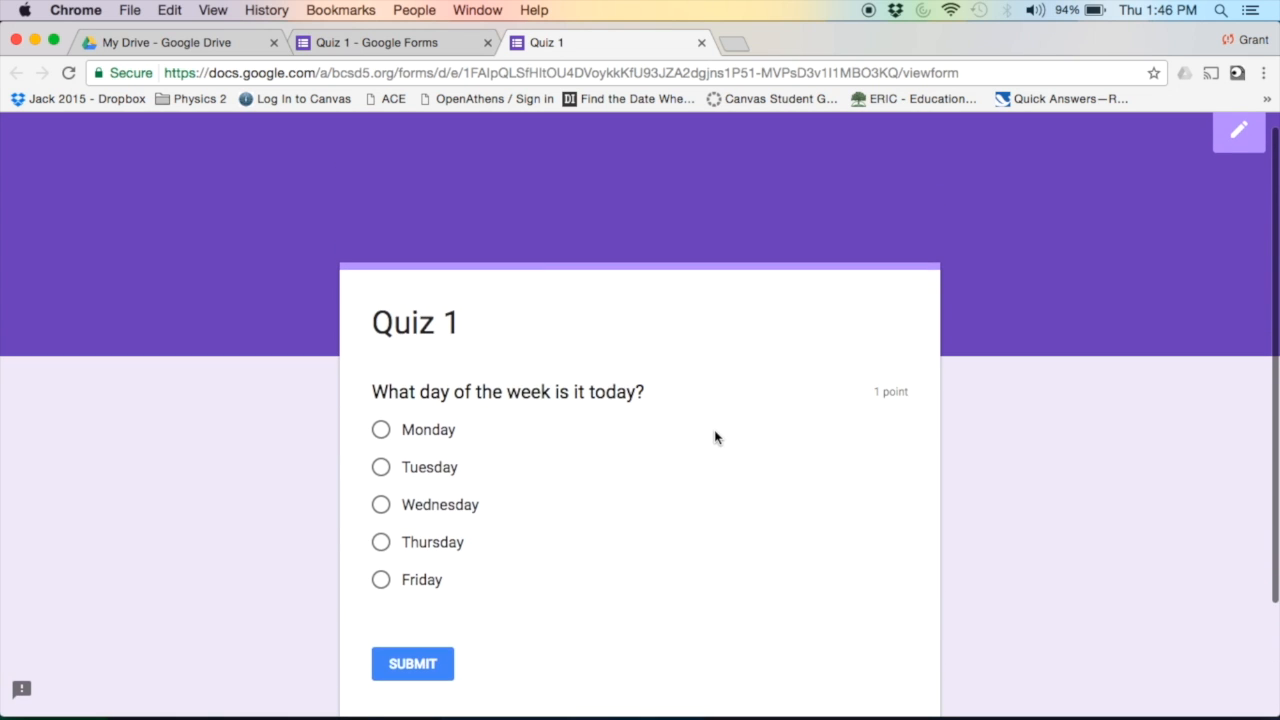
scroll(715, 437, up, 3)
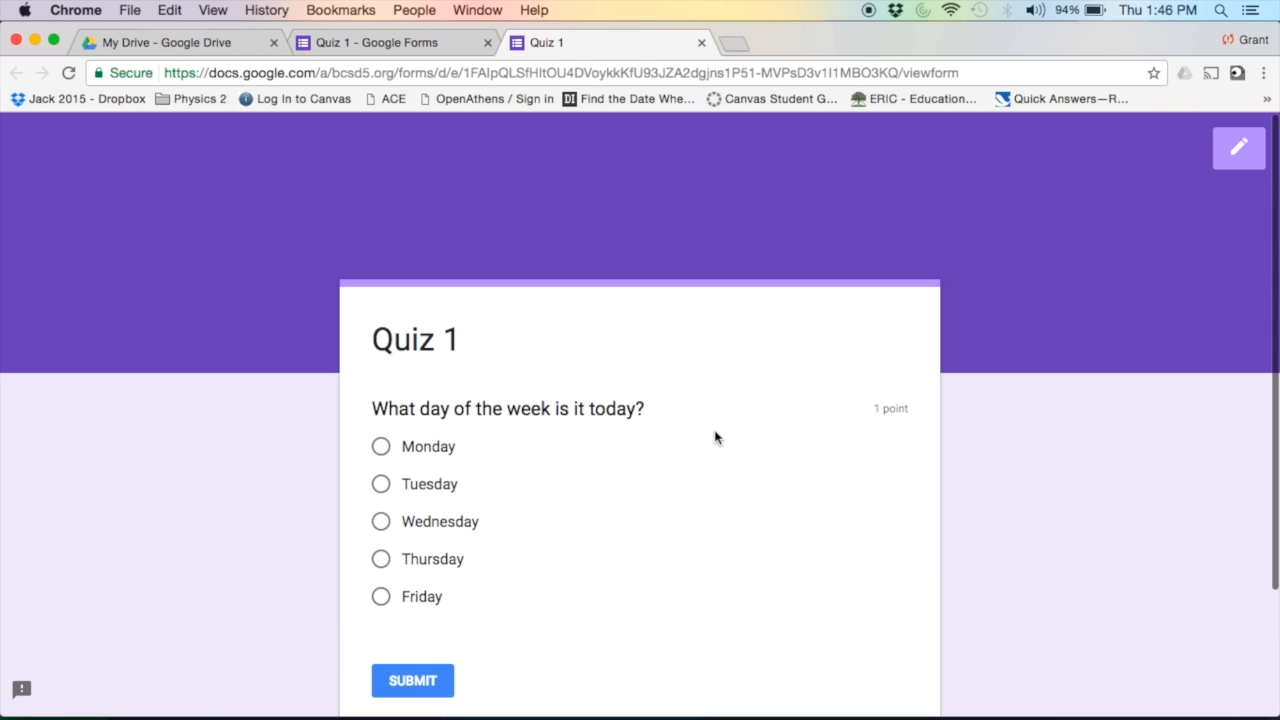
click(702, 44)
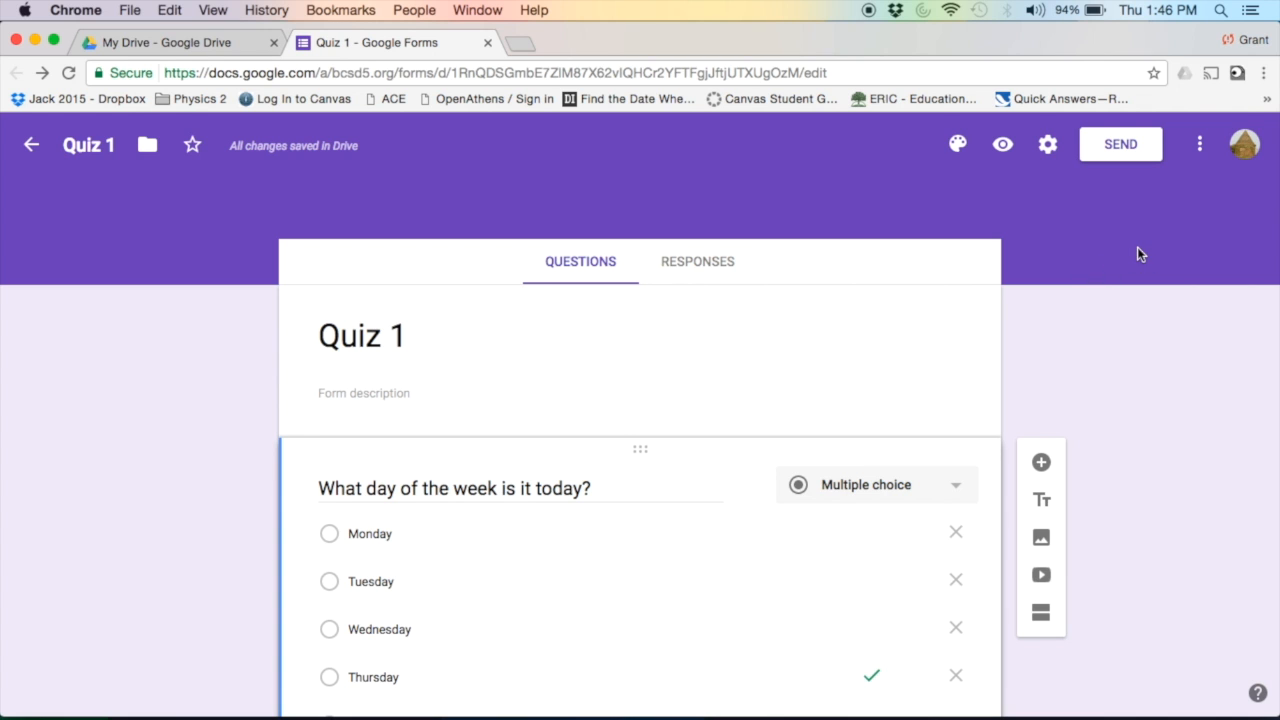
In the form's sending options, shorten the URL, view the embed HTML option, and copy the shortened link
click(1122, 147)
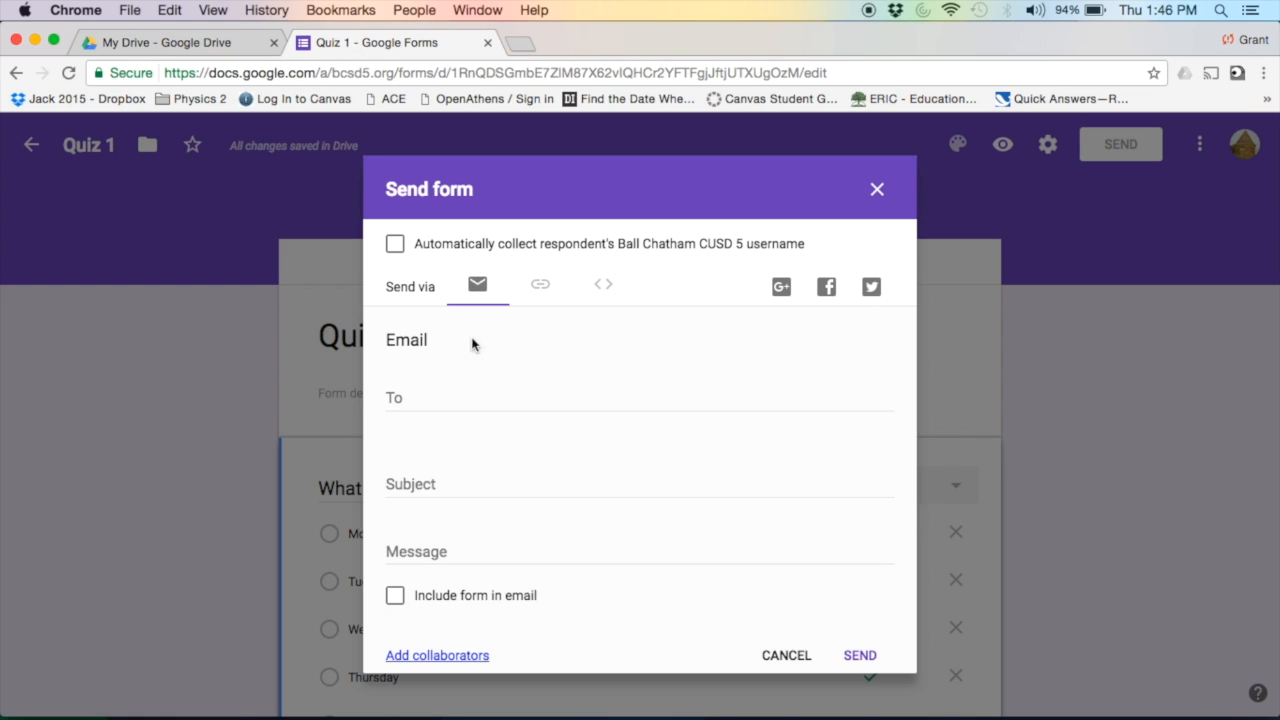
click(539, 289)
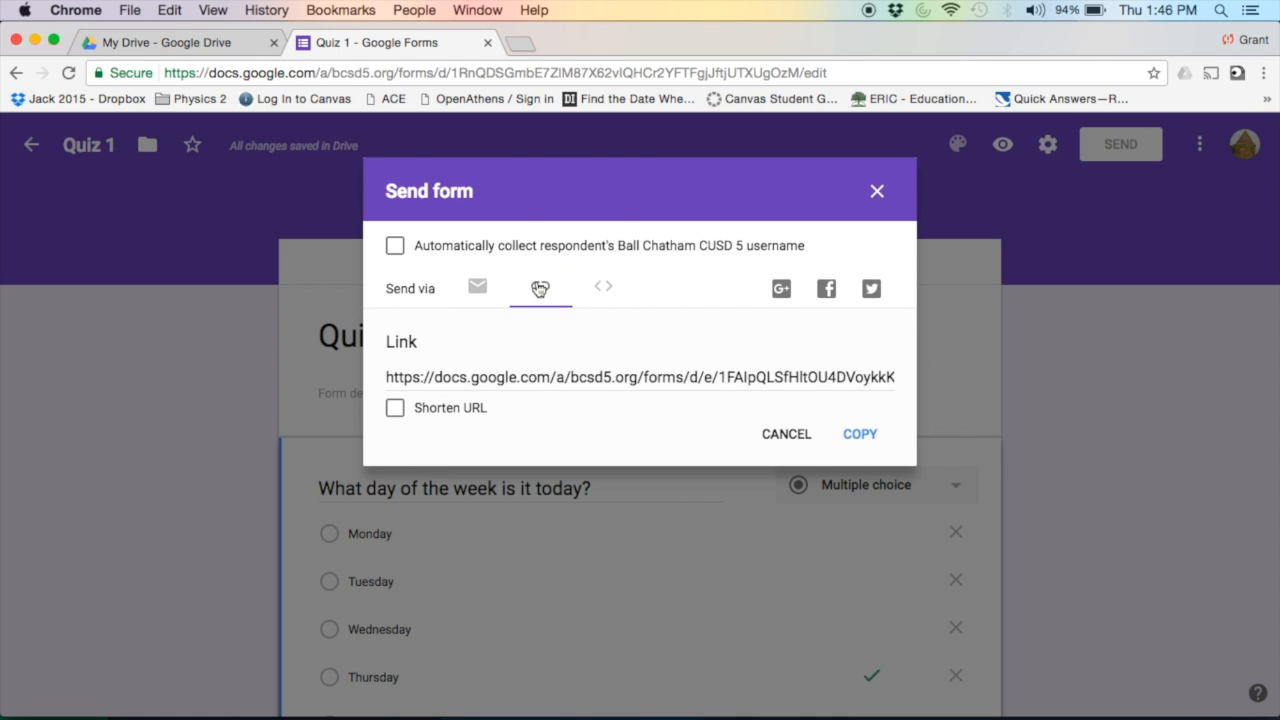
click(393, 407)
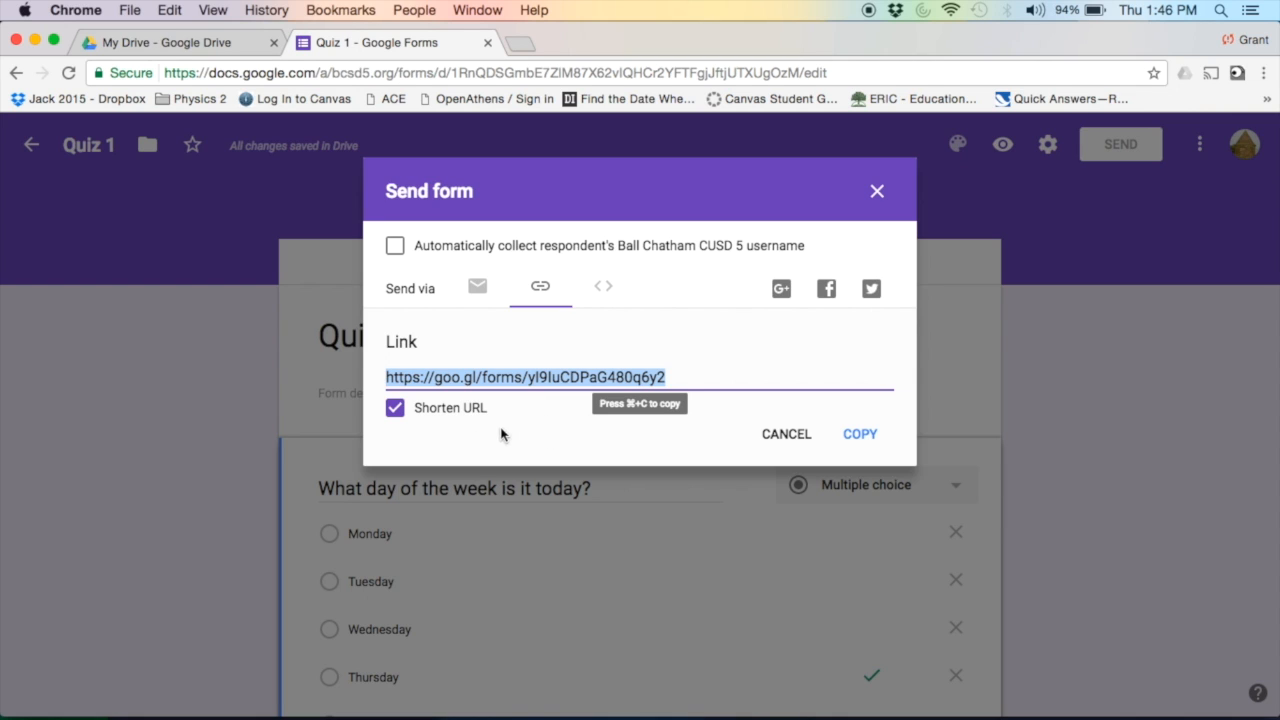
click(612, 296)
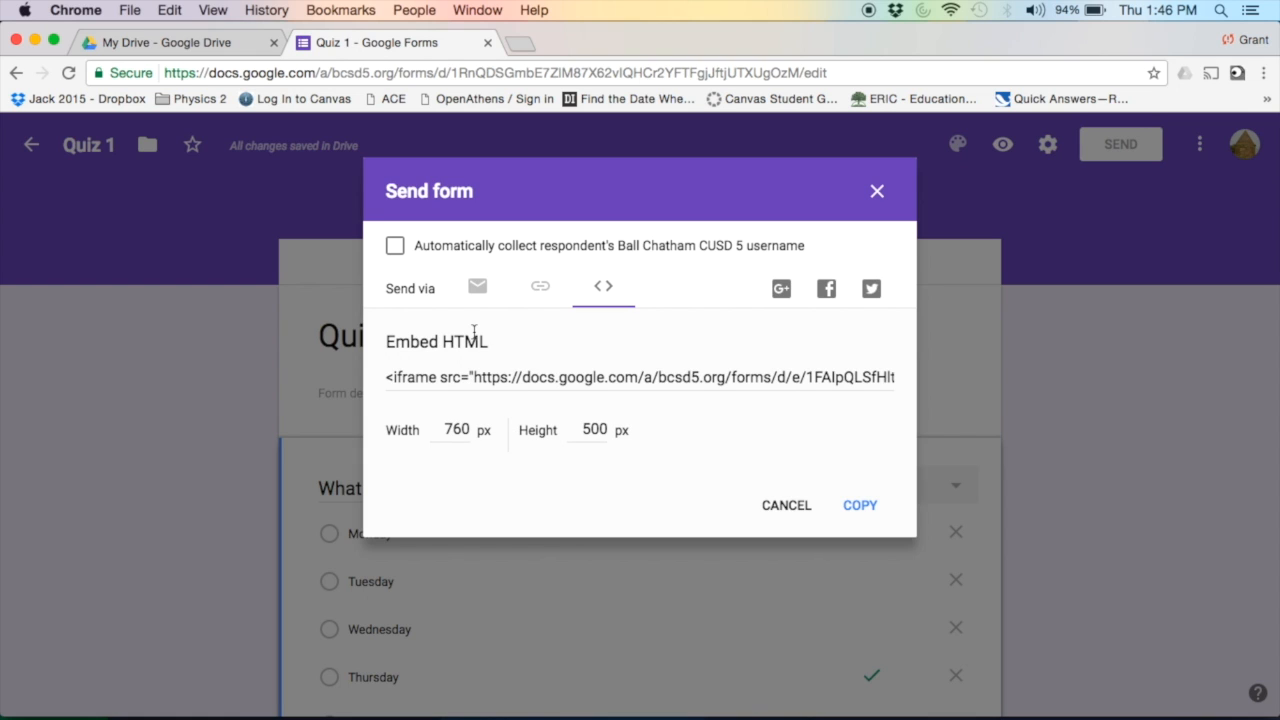
click(540, 288)
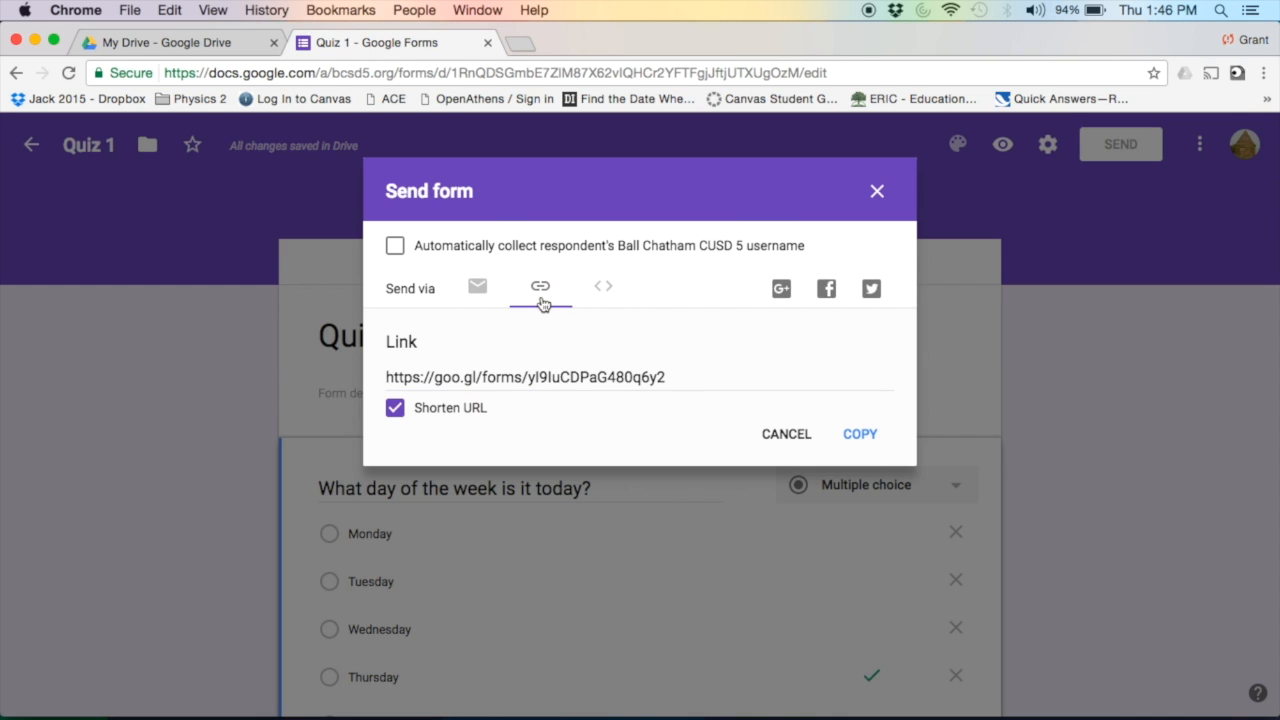
click(540, 380)
click(857, 440)
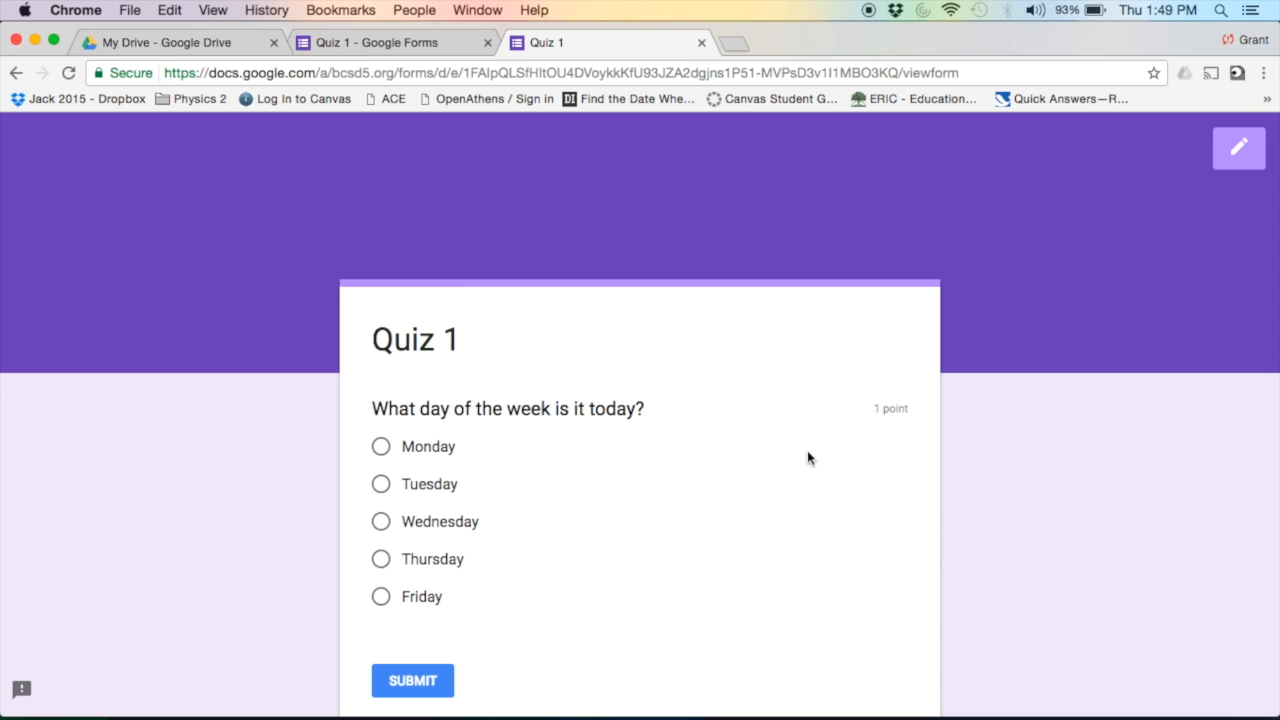
Answer Thursday to the day-of-the-week question in the live quiz and submit the response
scroll(808, 457, down, 2)
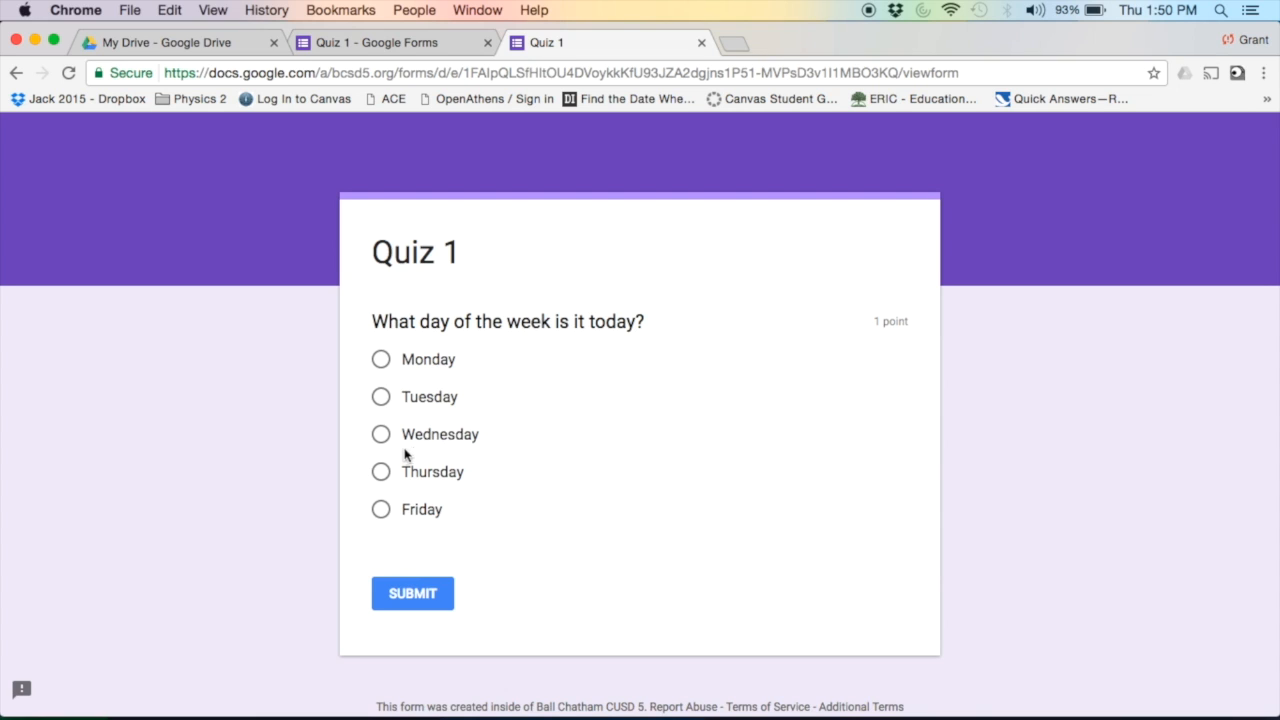
click(381, 474)
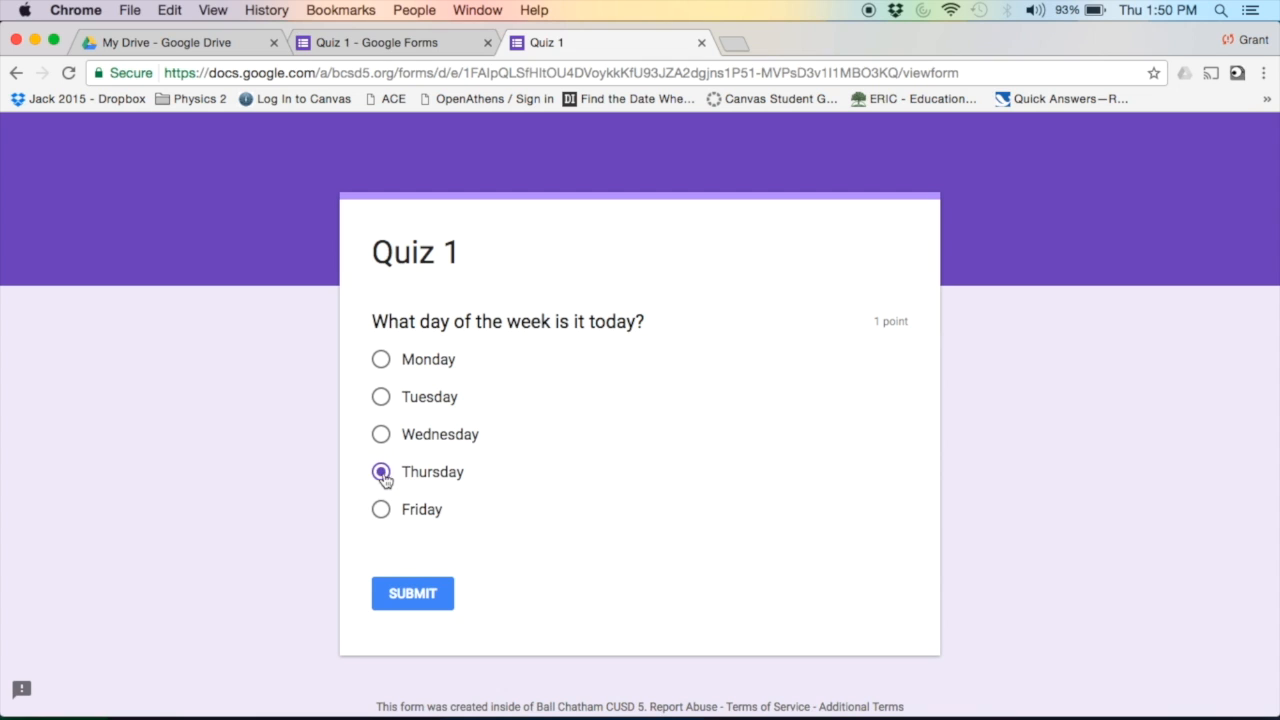
click(414, 602)
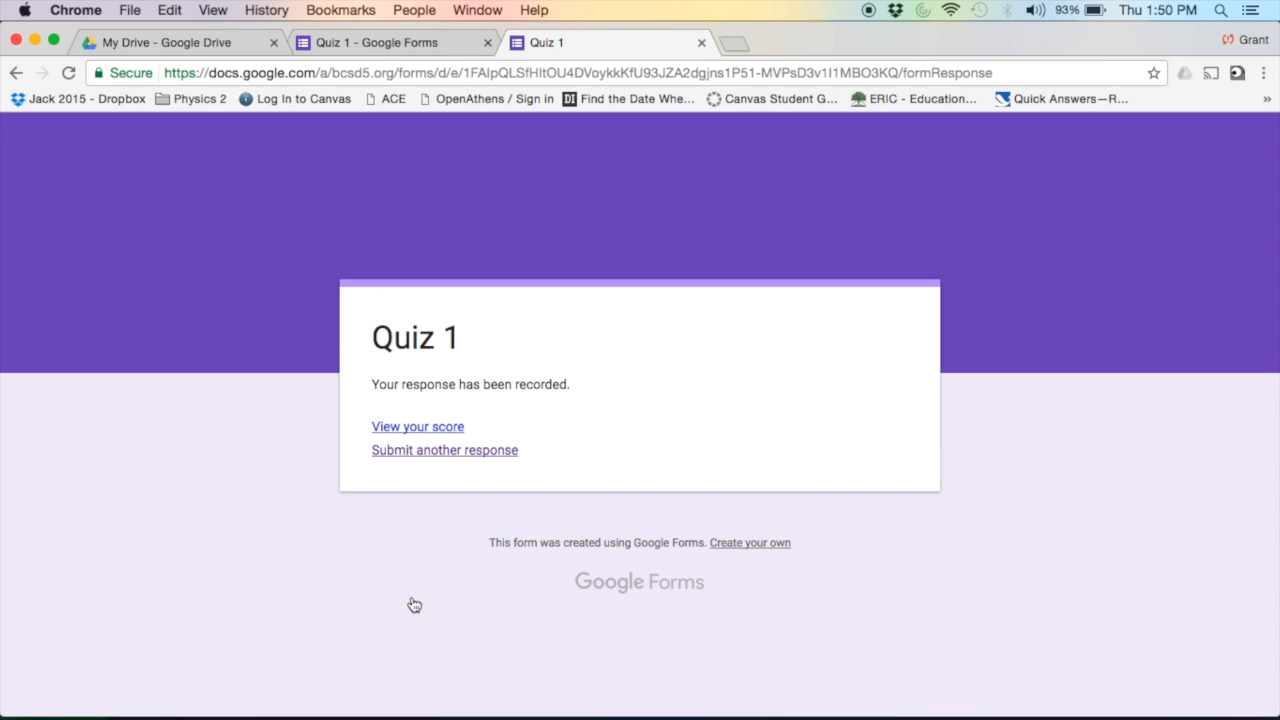
View the score of the submitted response and examine the points and feedback given for the question
click(432, 428)
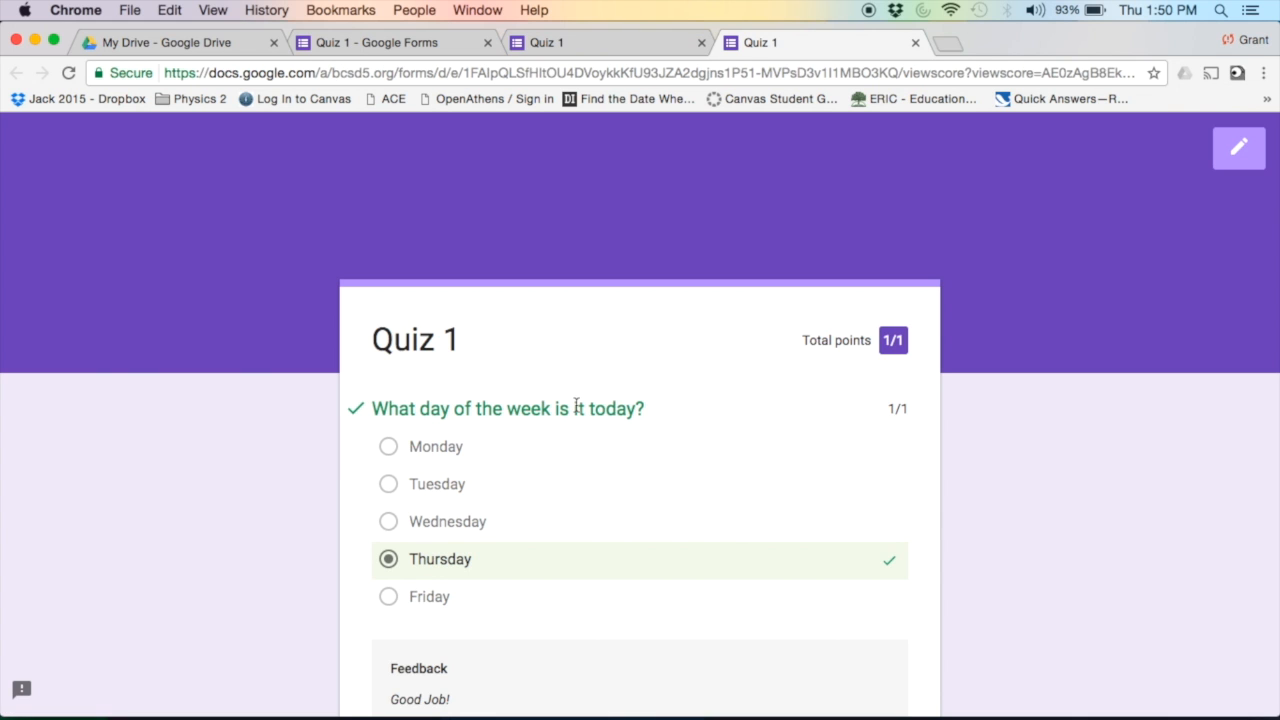
scroll(573, 463, down, 2)
scroll(573, 463, down, 1)
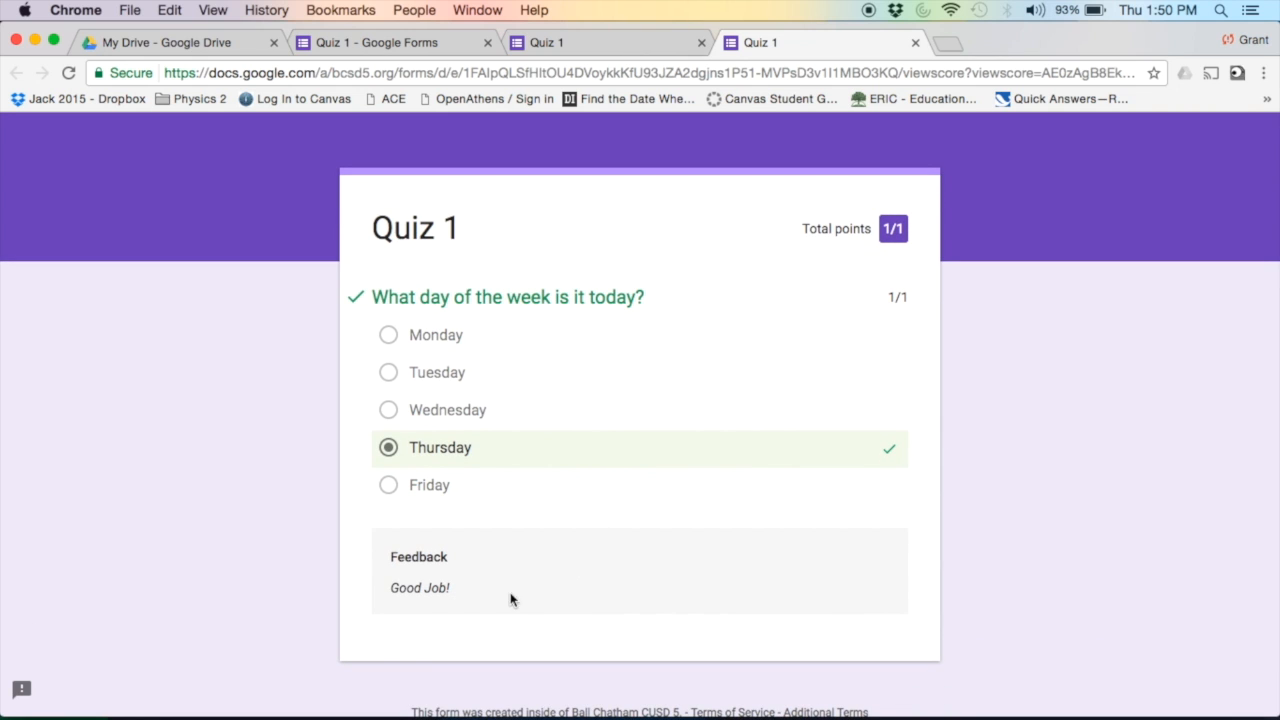
scroll(430, 605, down, 1)
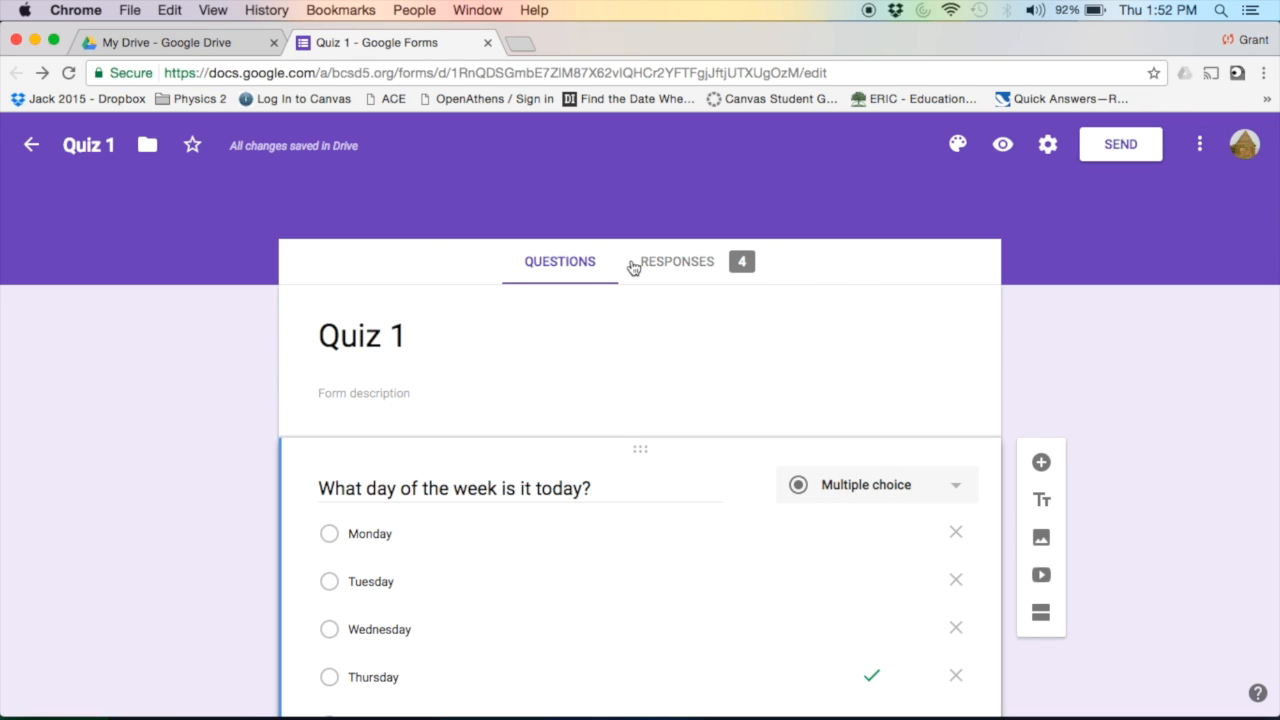
Open the individual responses to Quiz 1 and go through the submitted answers one by one
click(700, 264)
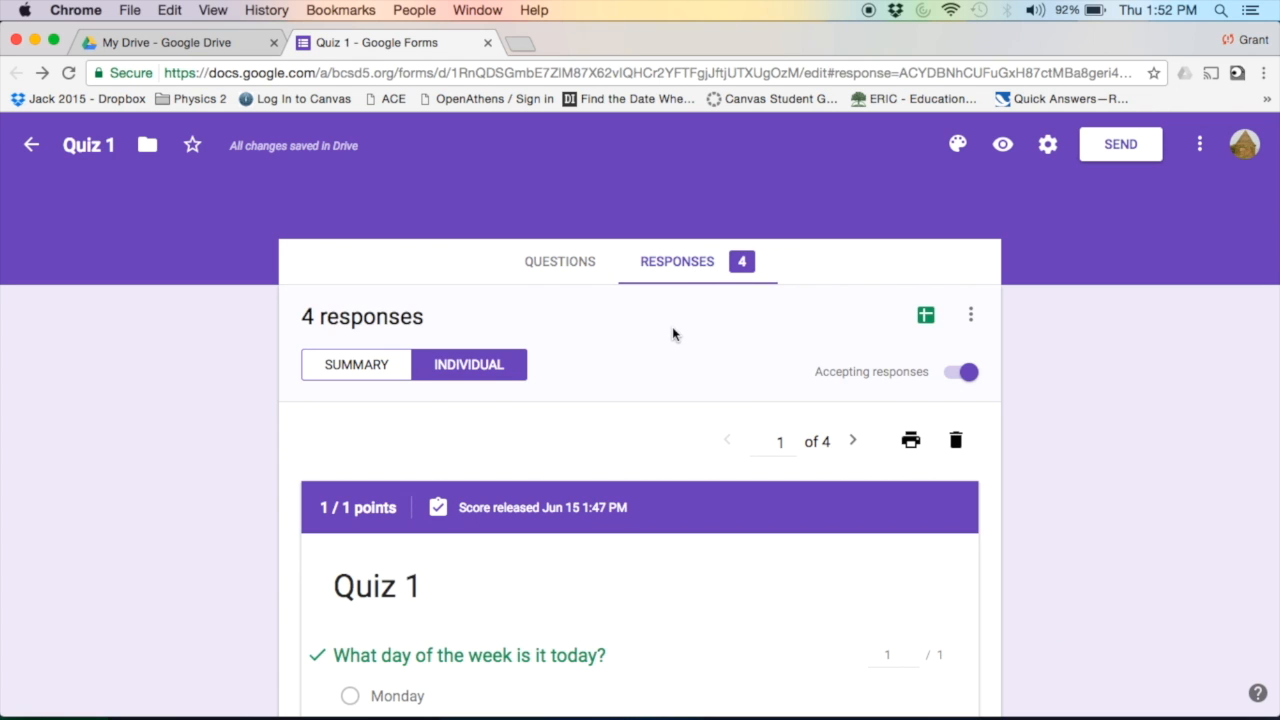
scroll(662, 401, down, 1)
scroll(662, 401, down, 2)
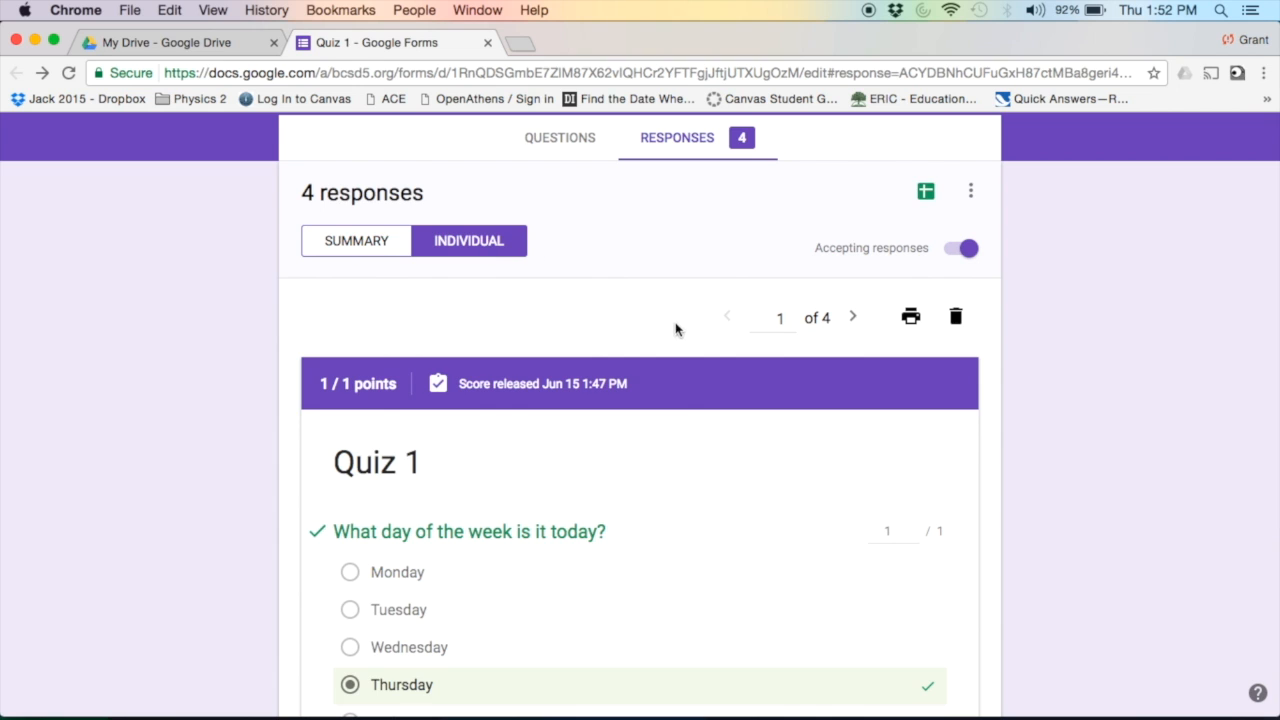
scroll(675, 329, down, 2)
click(856, 248)
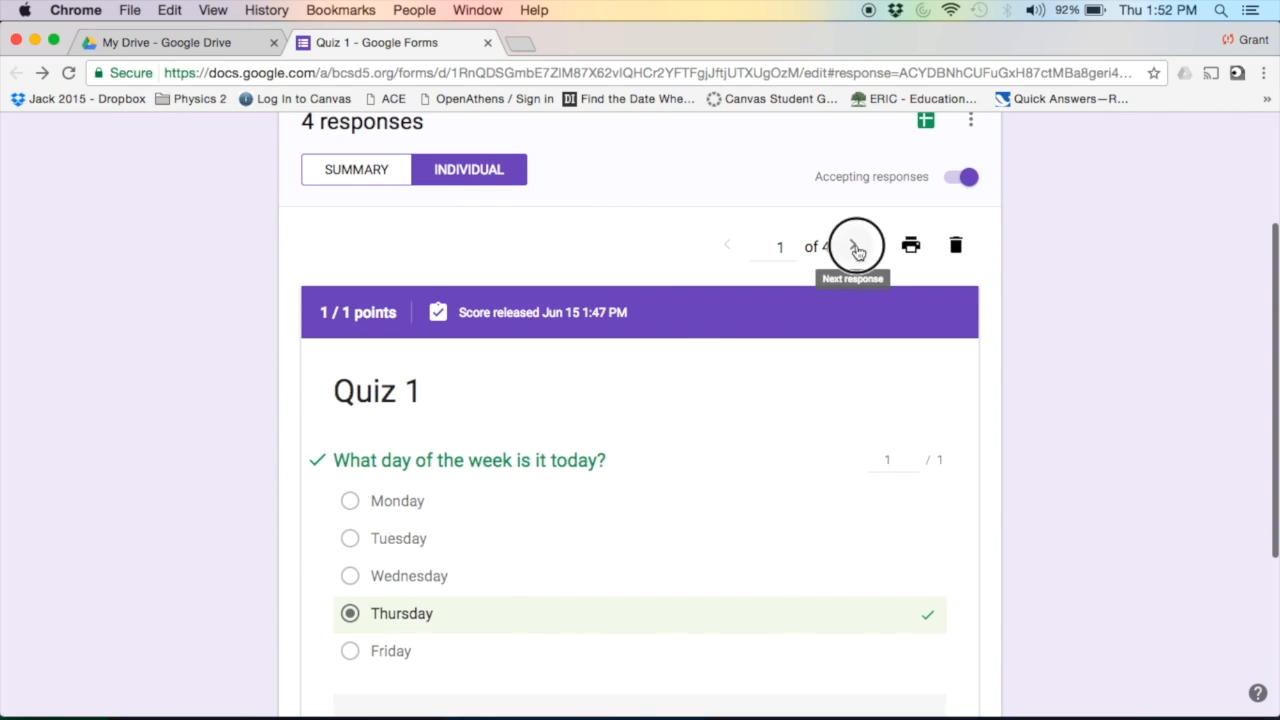
click(856, 248)
click(856, 248)
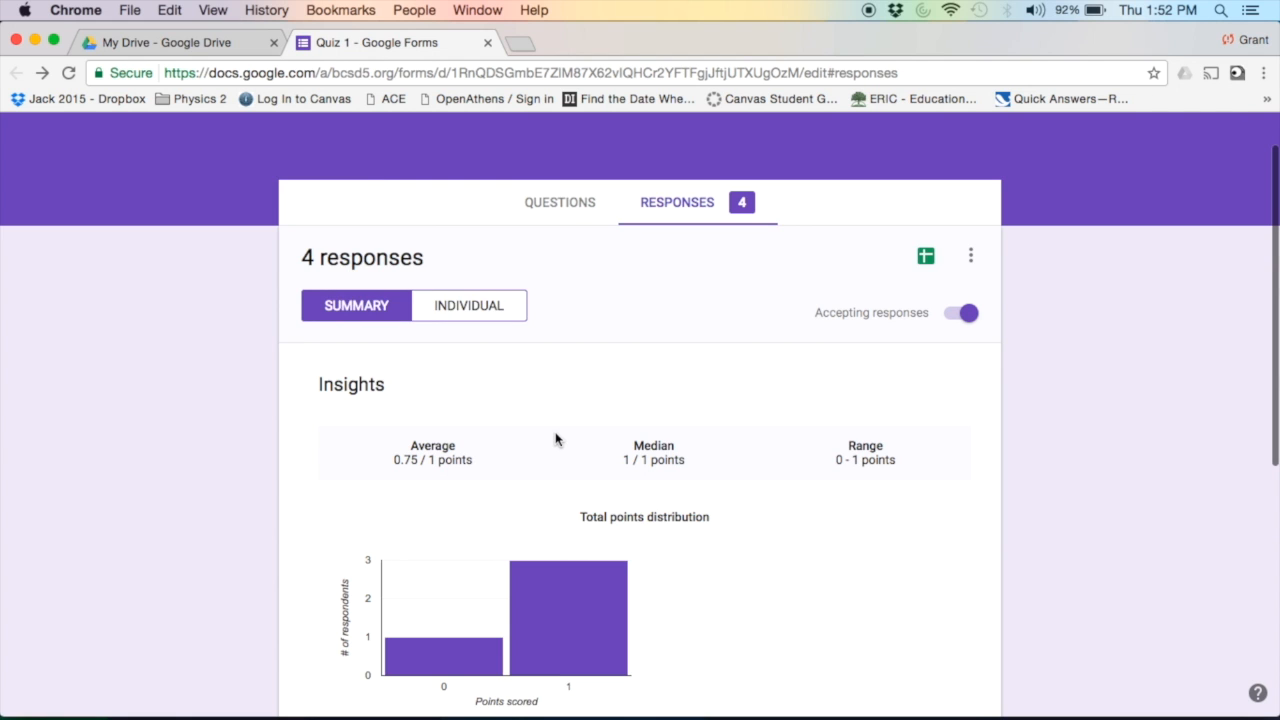
Examine the response summary, including the insights, the total points distribution and the answer chart for the day-of-the-week question
scroll(557, 437, down, 3)
scroll(557, 437, down, 2)
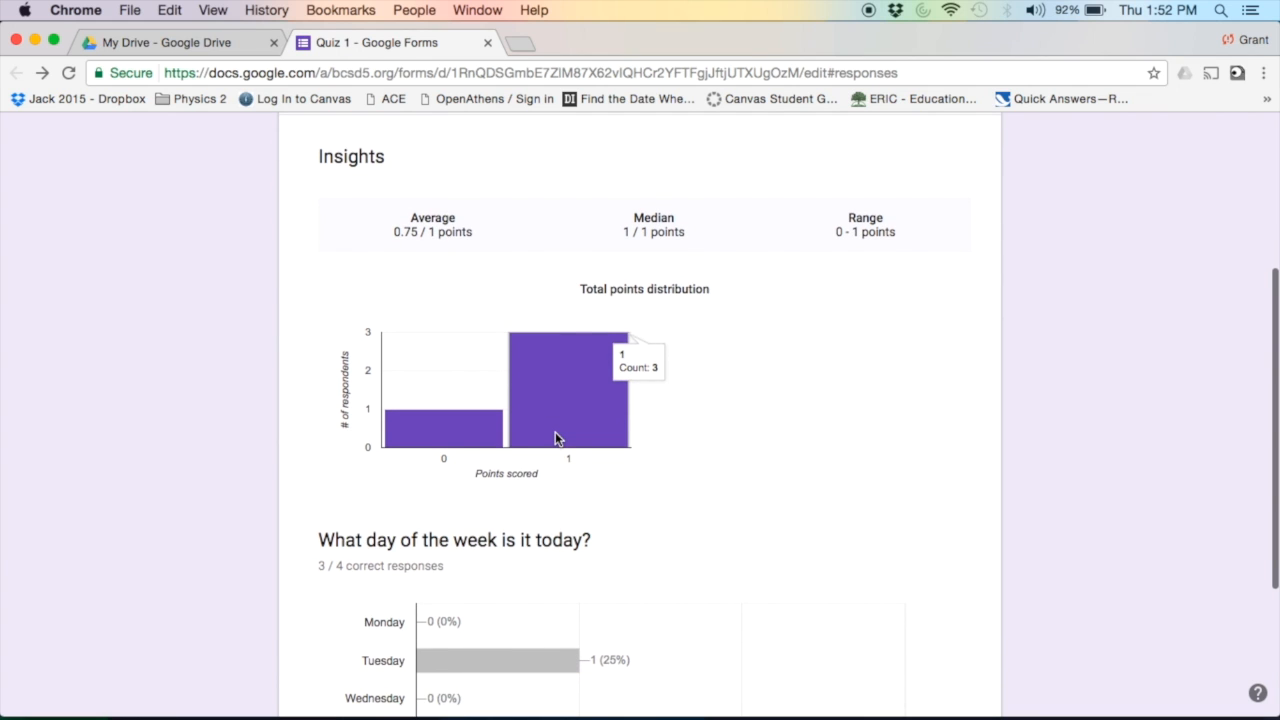
scroll(568, 531, down, 1)
scroll(568, 531, down, 3)
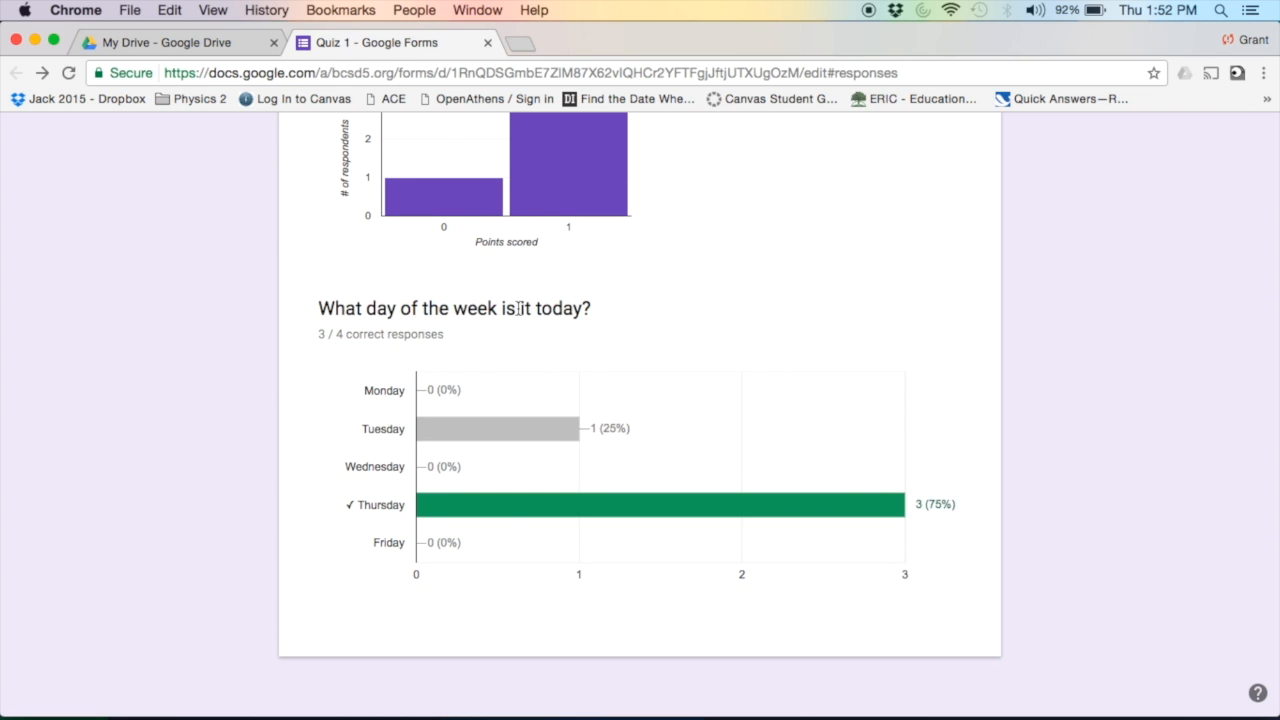
Stop the form from accepting responses and turn response acceptance back on
scroll(615, 293, up, 8)
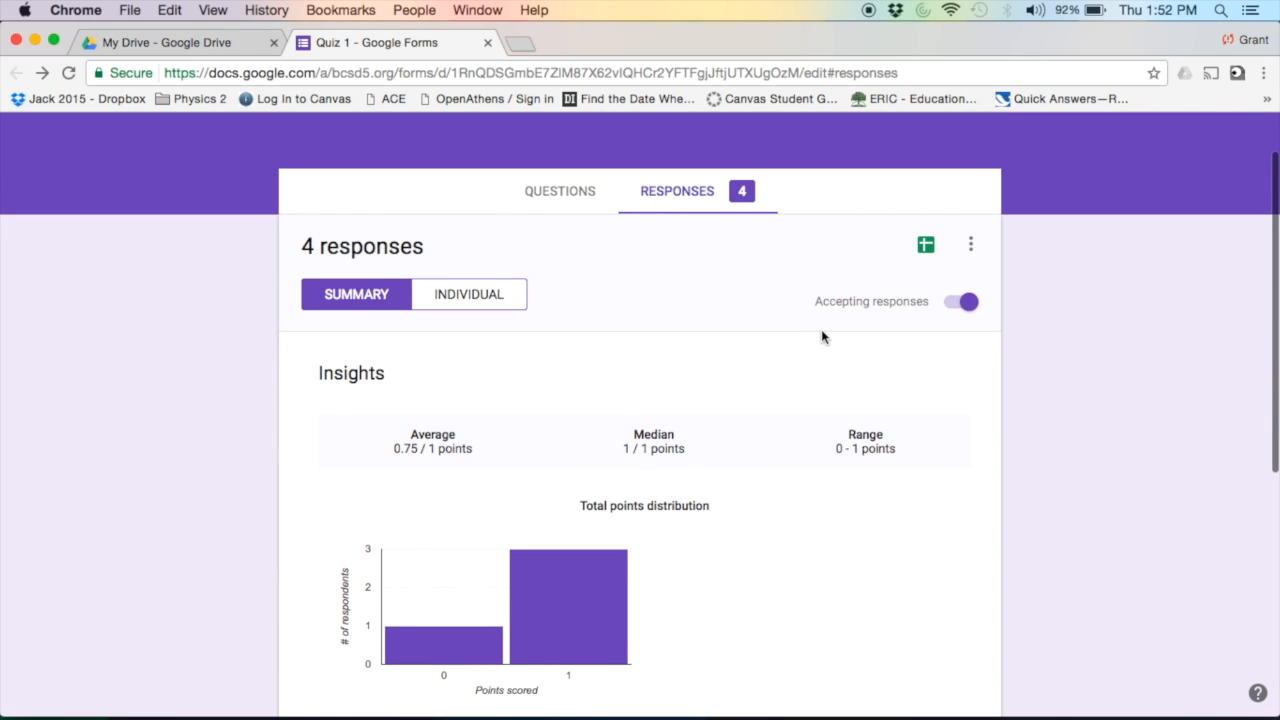
scroll(821, 336, up, 2)
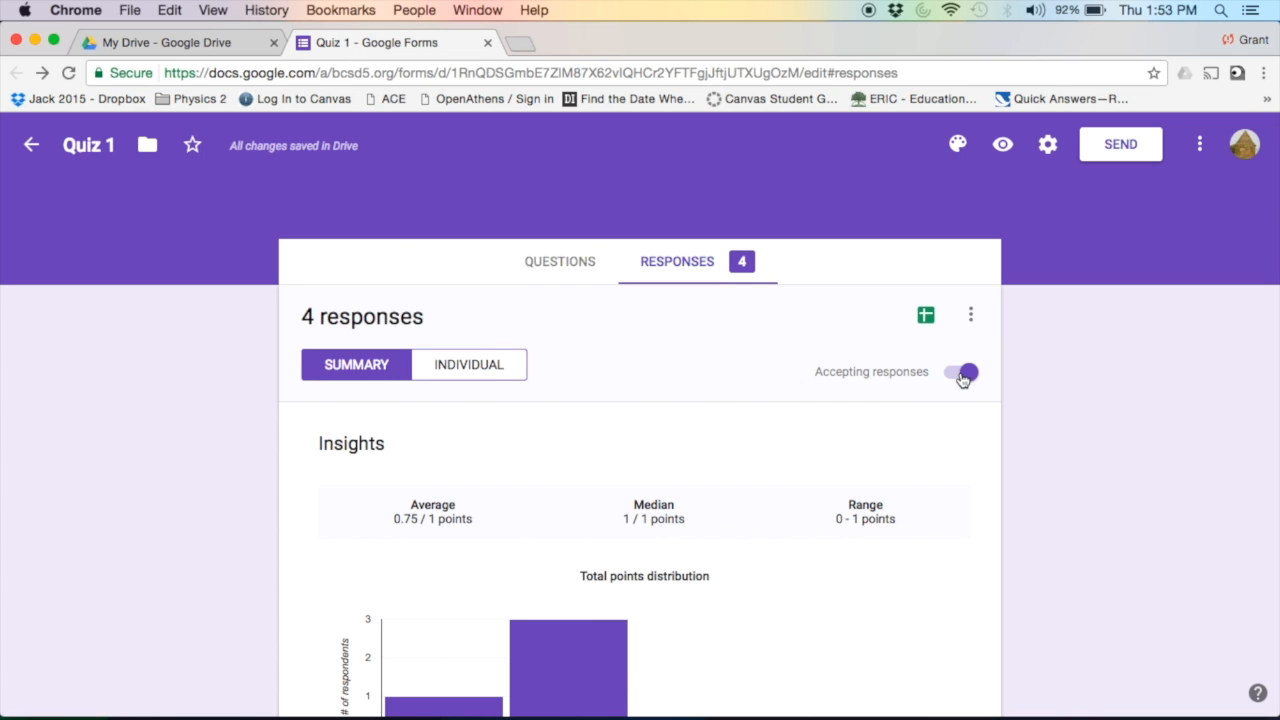
click(963, 375)
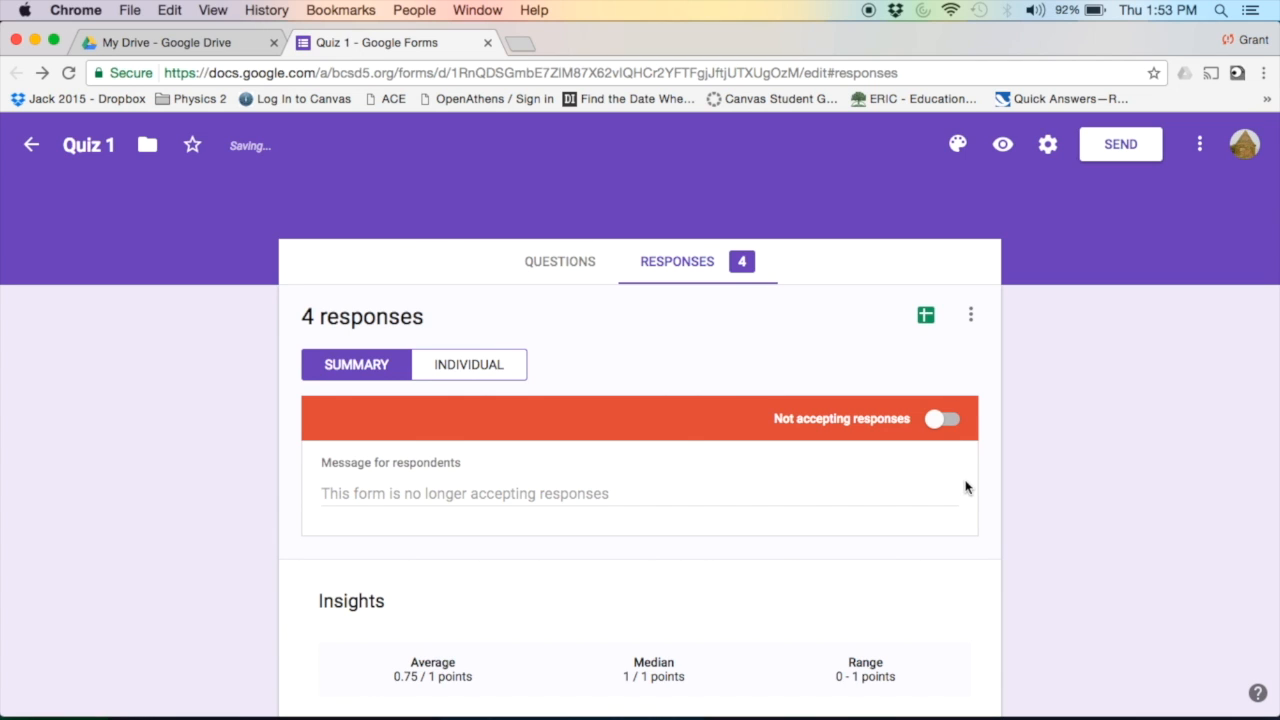
click(941, 420)
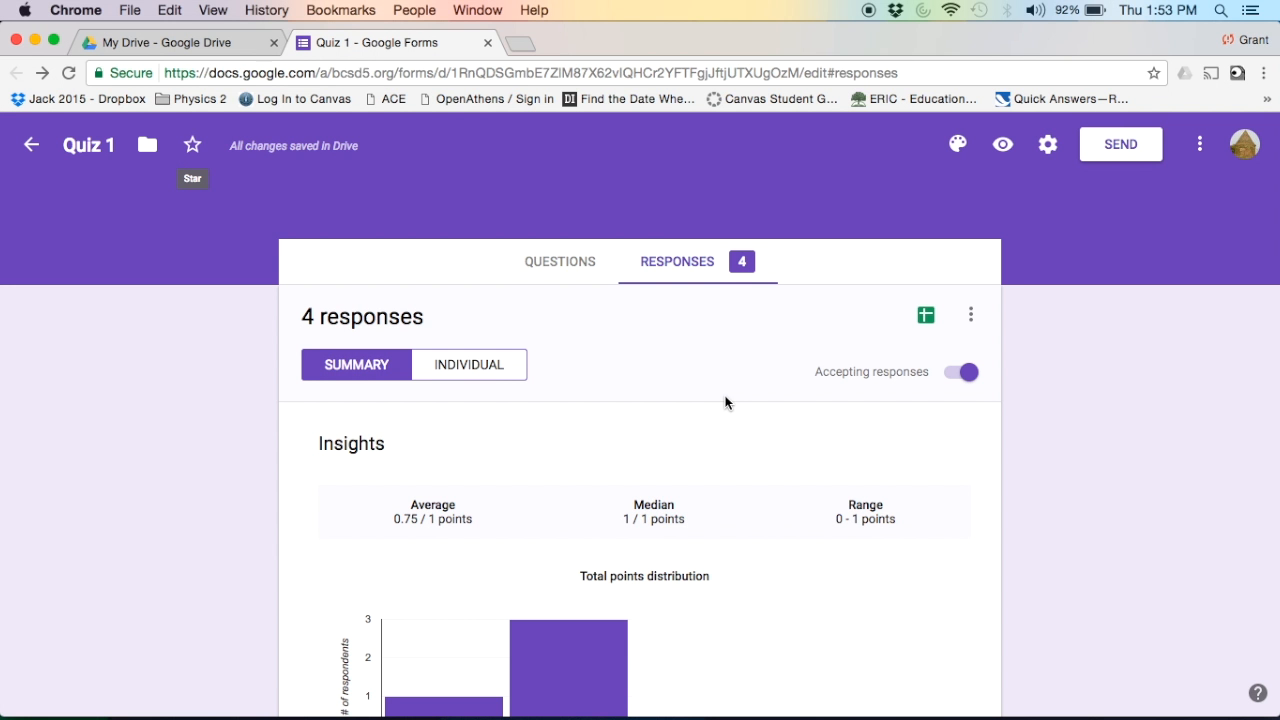
Create a new spreadsheet named Quiz 1 (Responses) as the destination for the form's responses
click(927, 317)
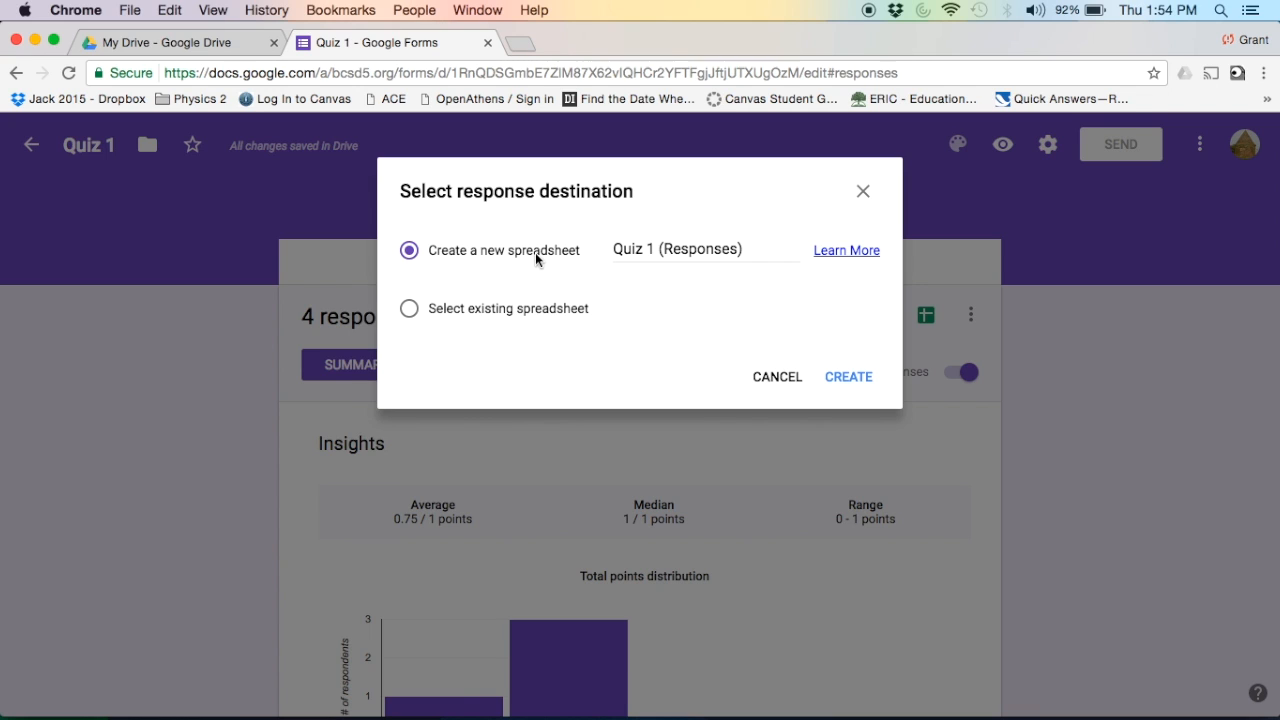
click(760, 249)
click(851, 378)
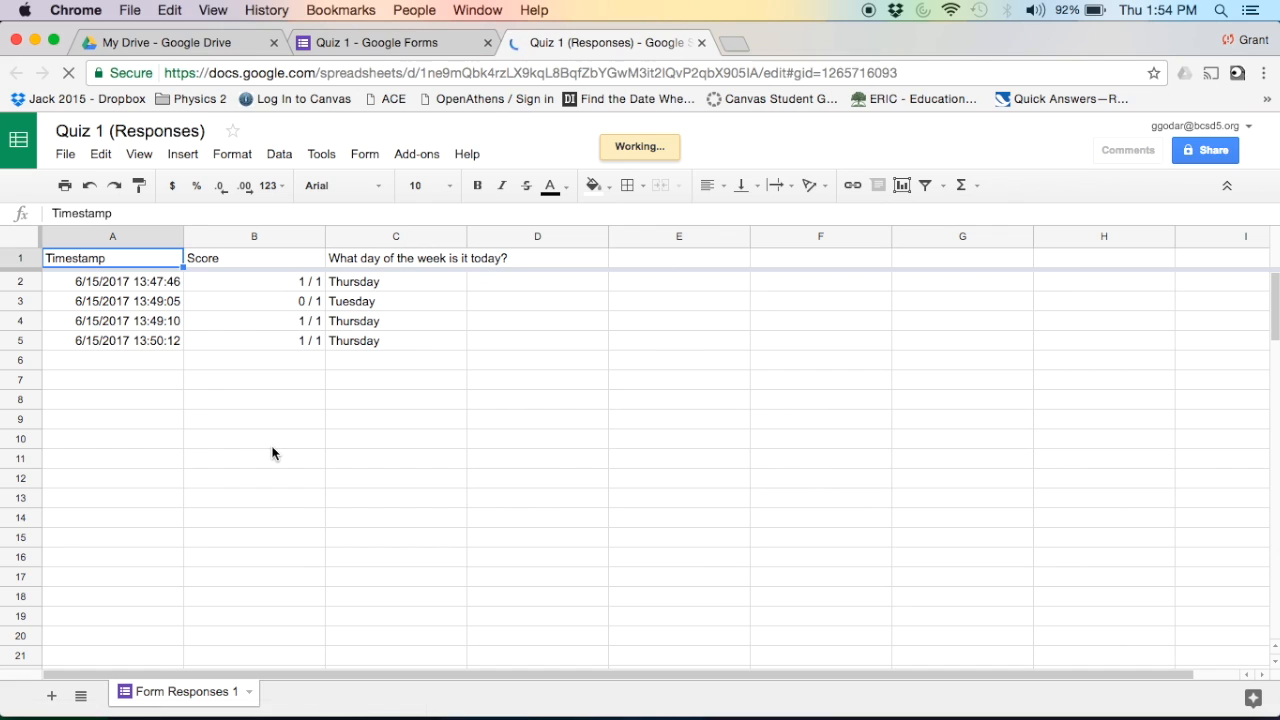
Look through the timestamps, scores and answers in the response spreadsheet, and close it to return to the form
click(124, 284)
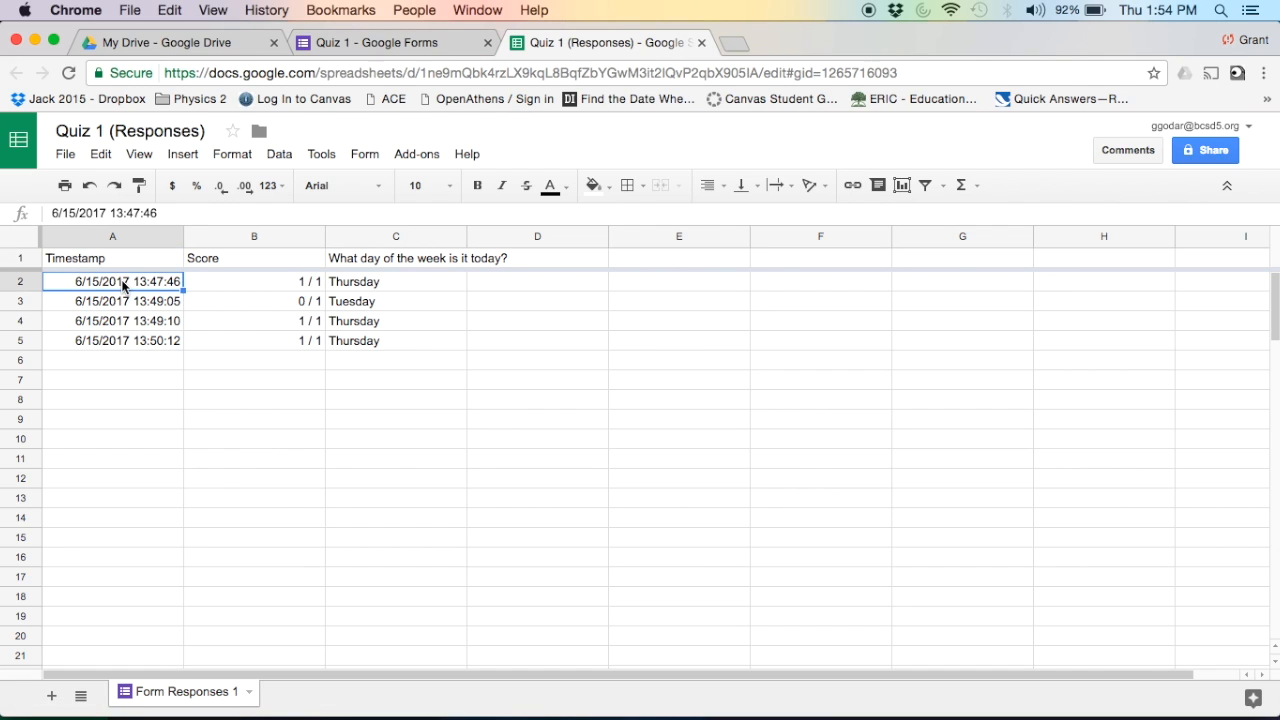
key(Down)
key(Down)
key(Down)
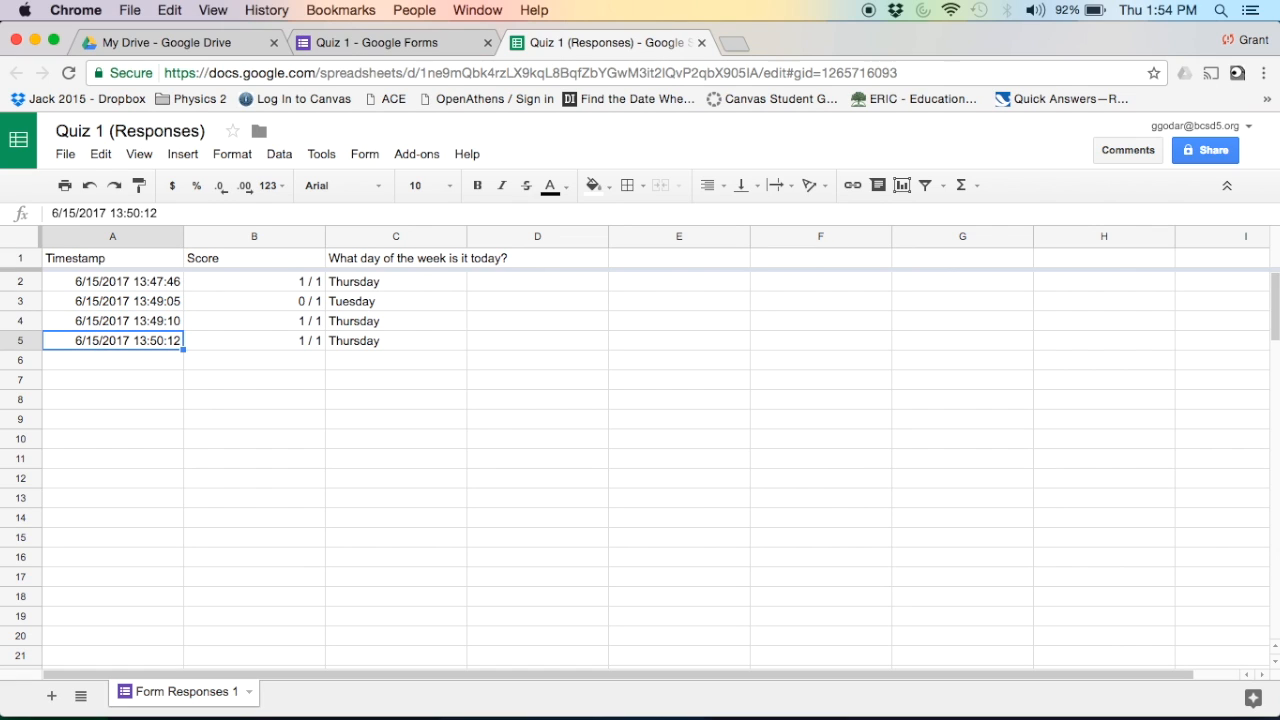
key(Up)
key(Up)
key(Up)
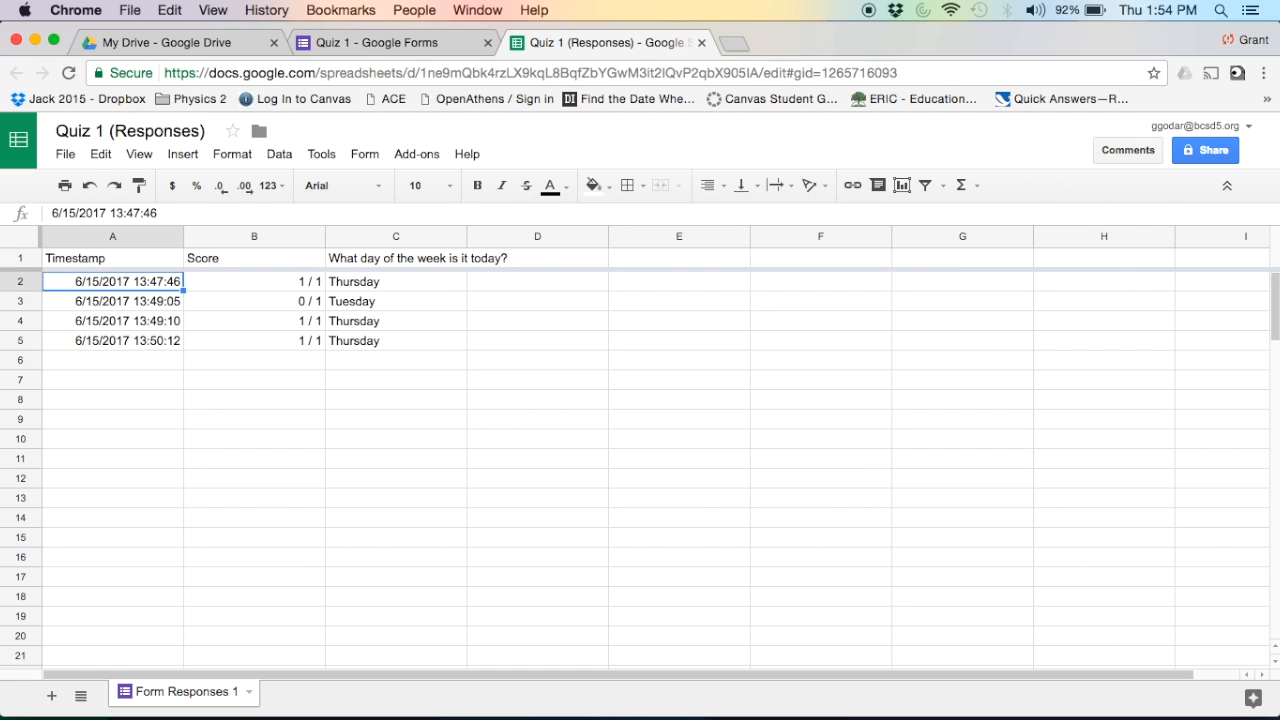
key(Right)
key(Right)
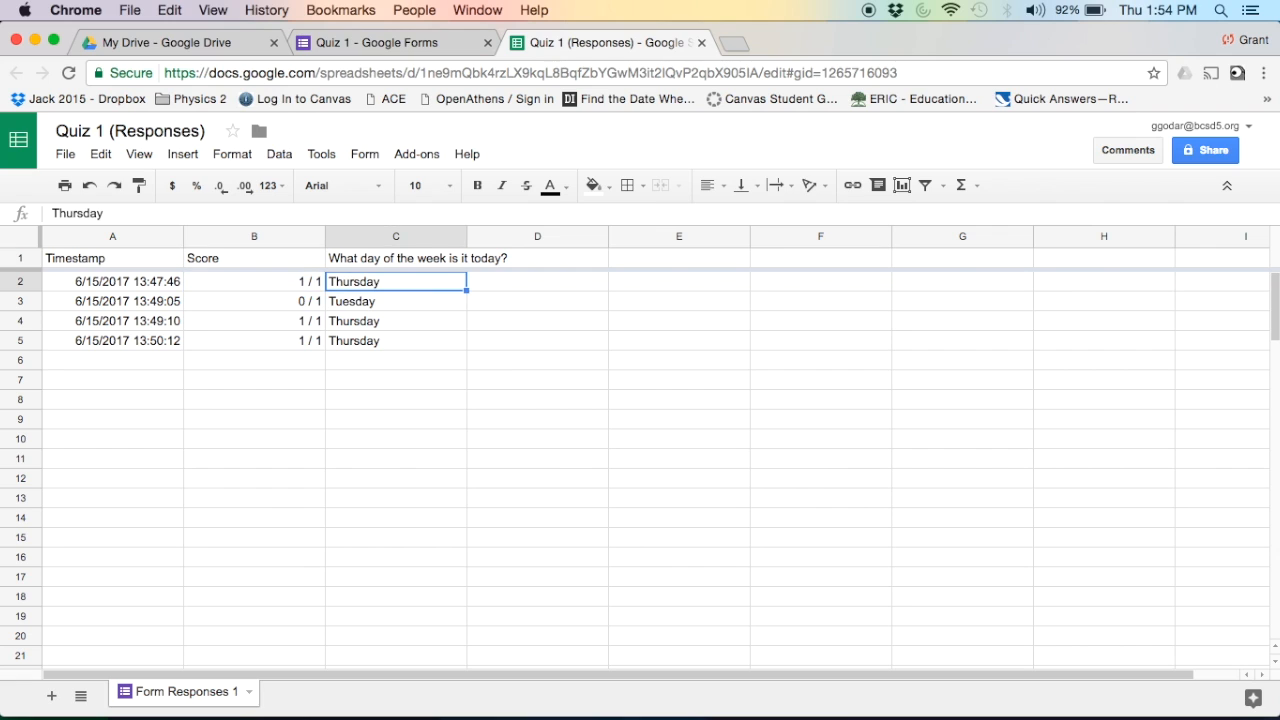
key(Down)
key(Down)
key(Down)
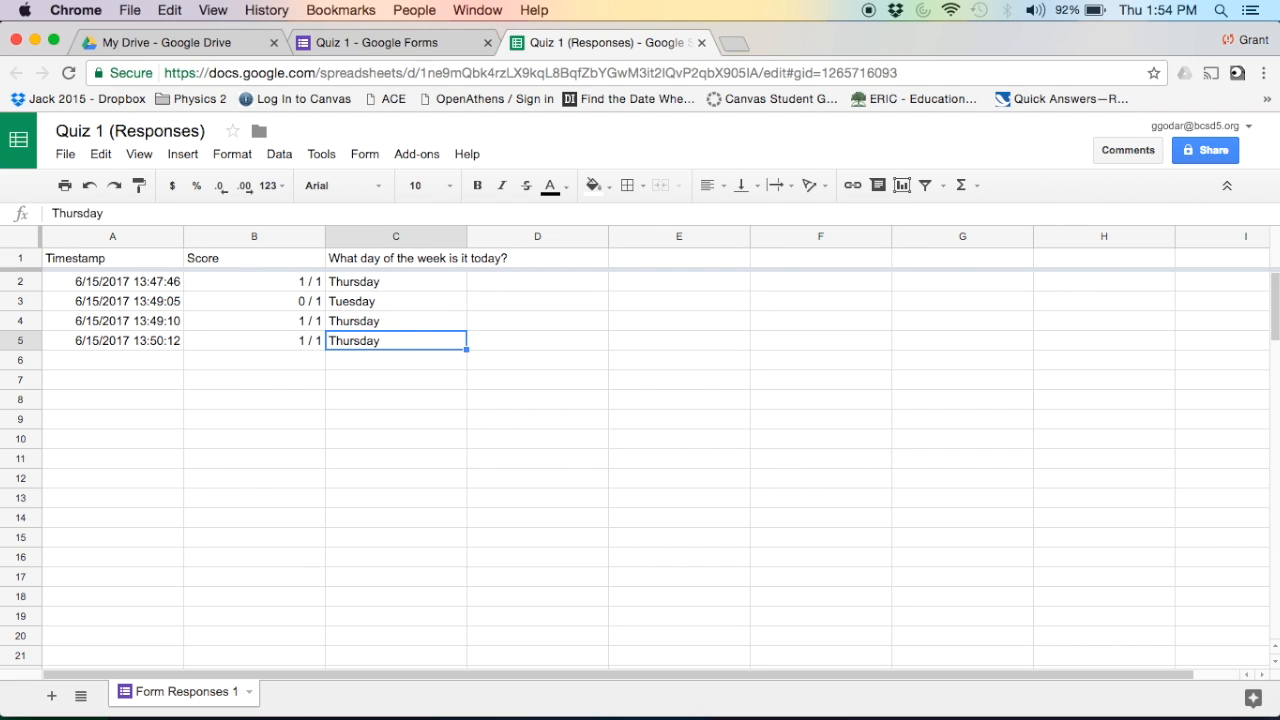
key(Right)
key(Up)
key(Up)
key(Up)
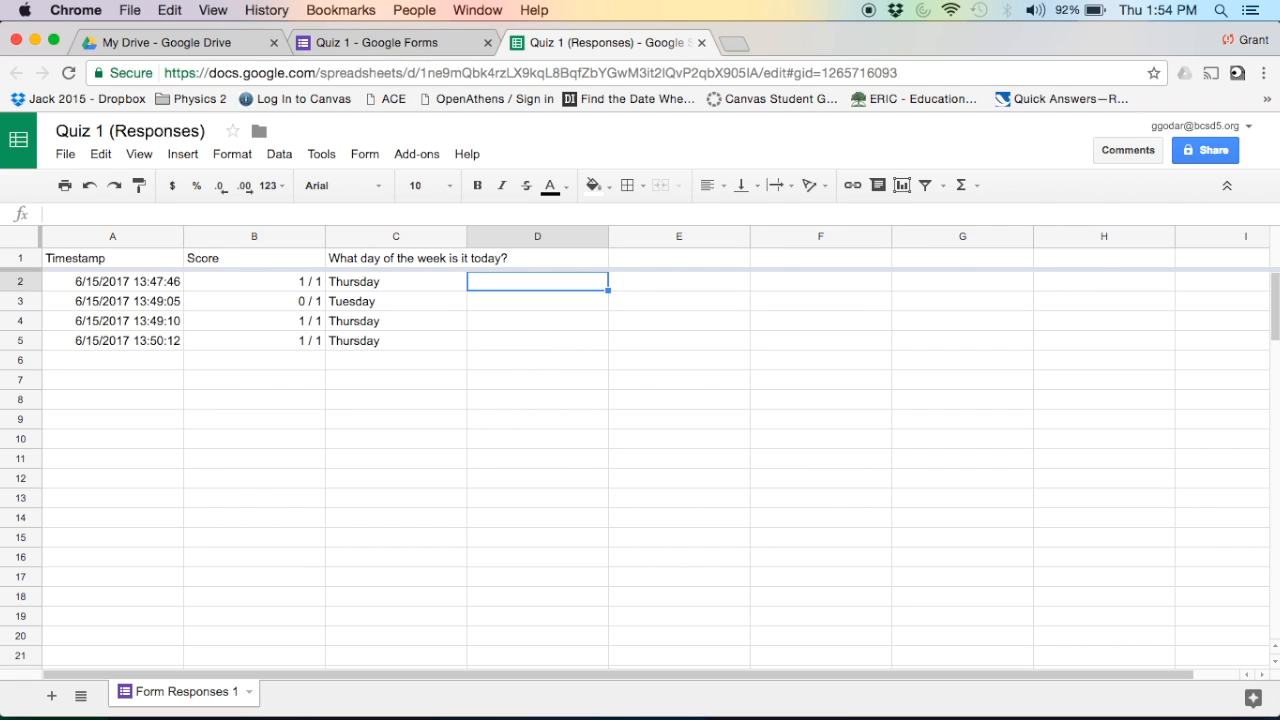
key(Down)
key(Down)
key(Down)
key(Down)
key(Up)
key(Up)
key(Left)
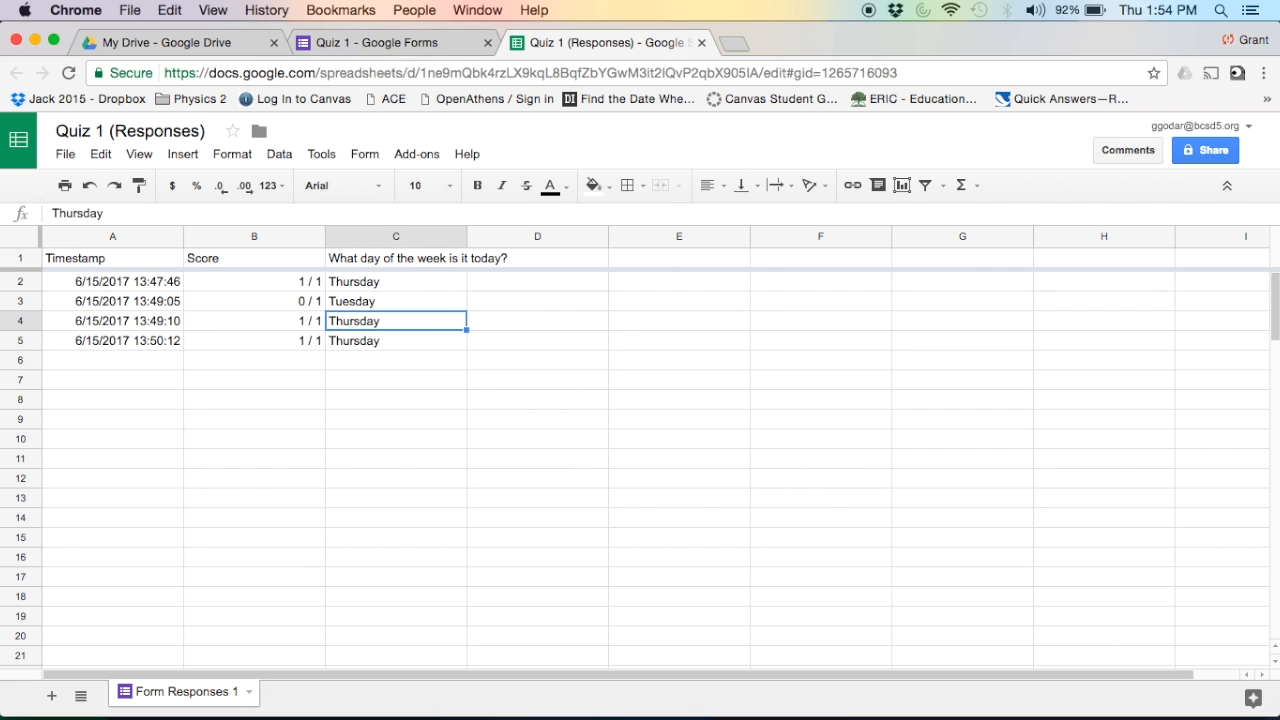
key(Left)
key(Left)
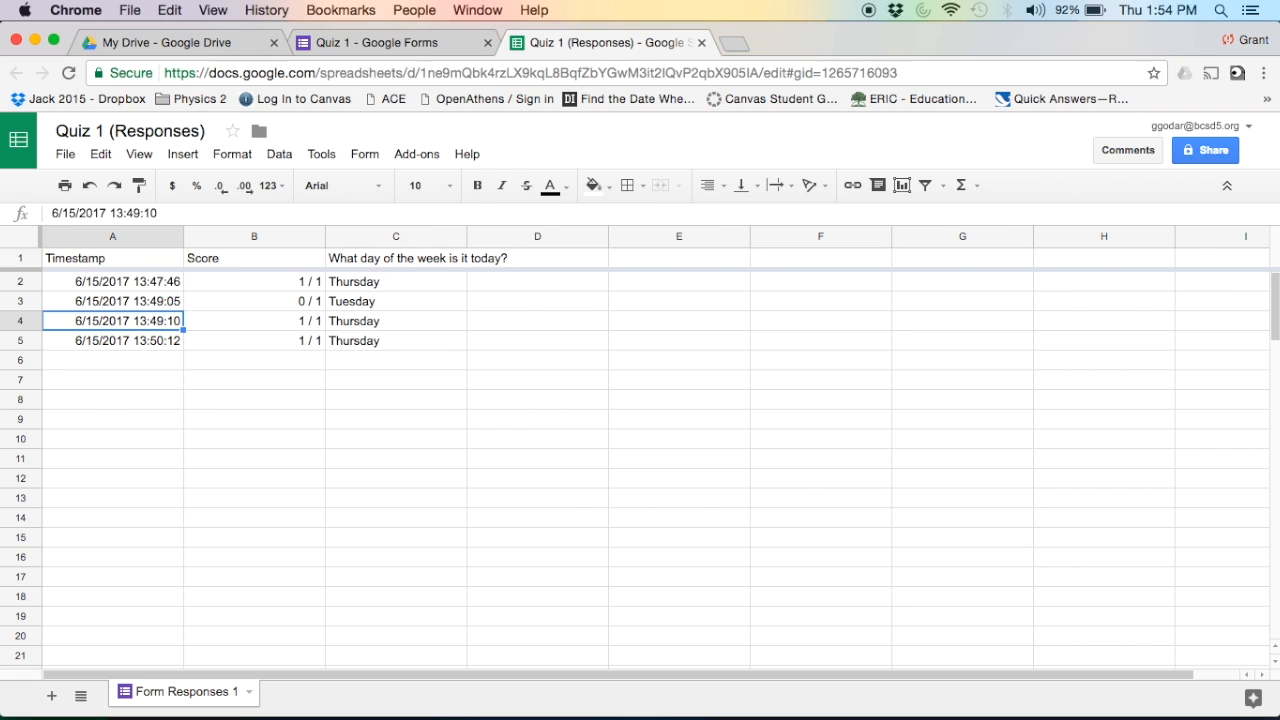
click(701, 43)
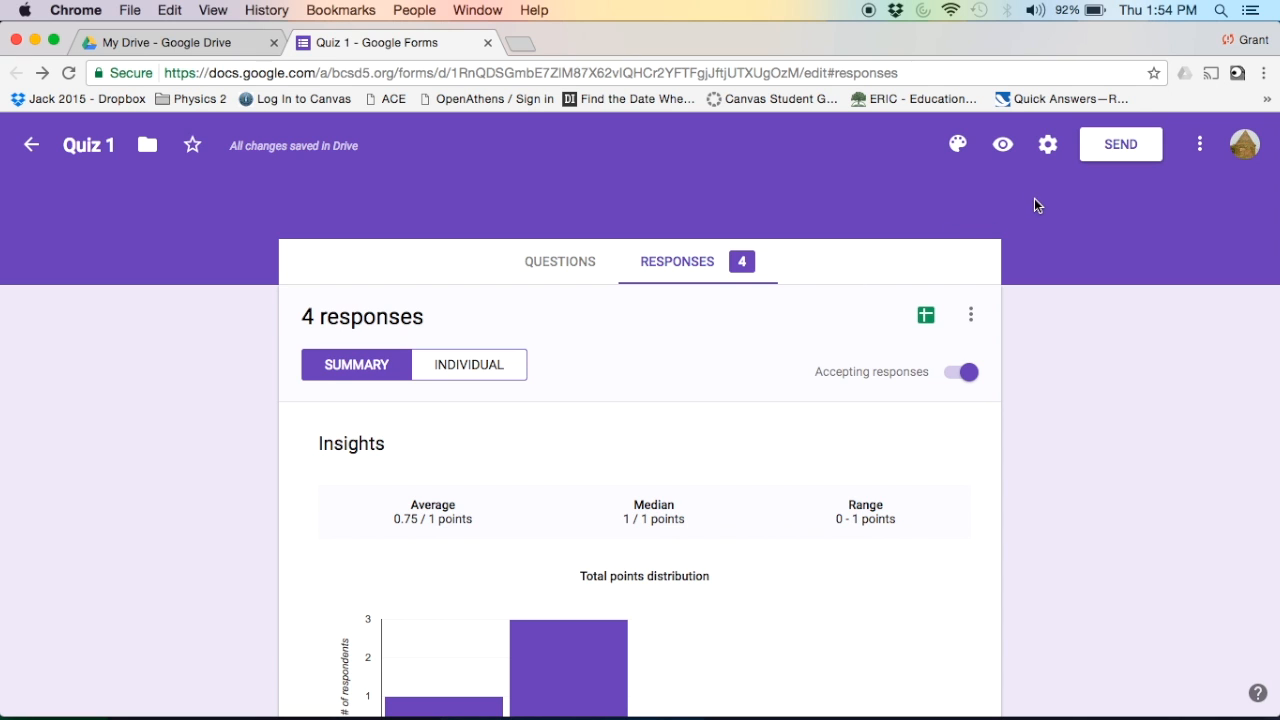
Try removing the Ball Chatham CUSD 5 users restriction and enabling Collect email address in the form settings, and cancel the changes
click(1047, 146)
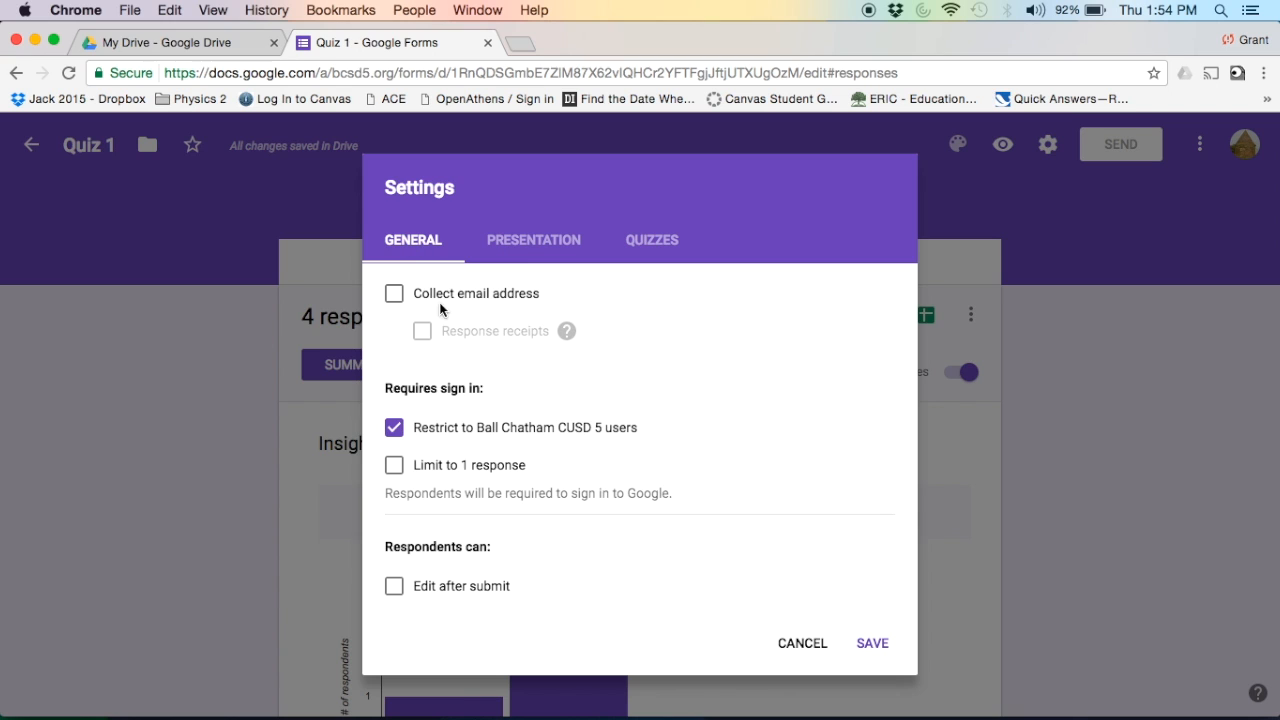
click(395, 427)
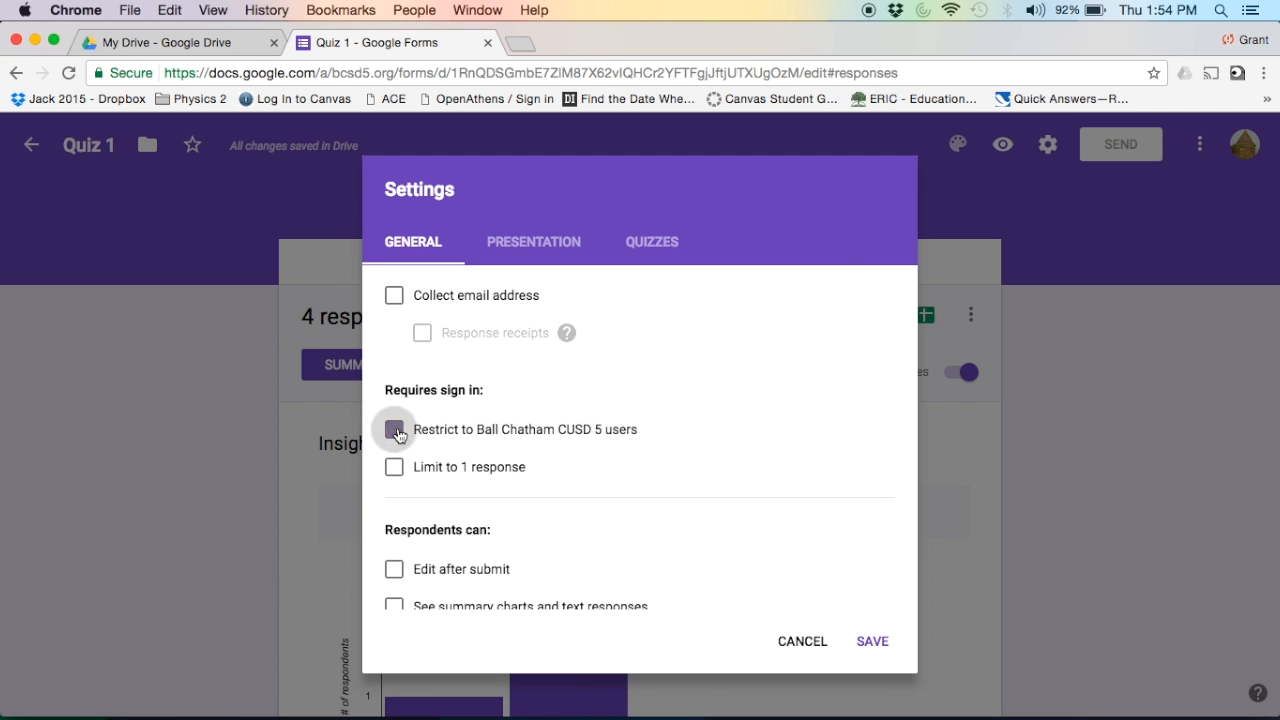
click(397, 306)
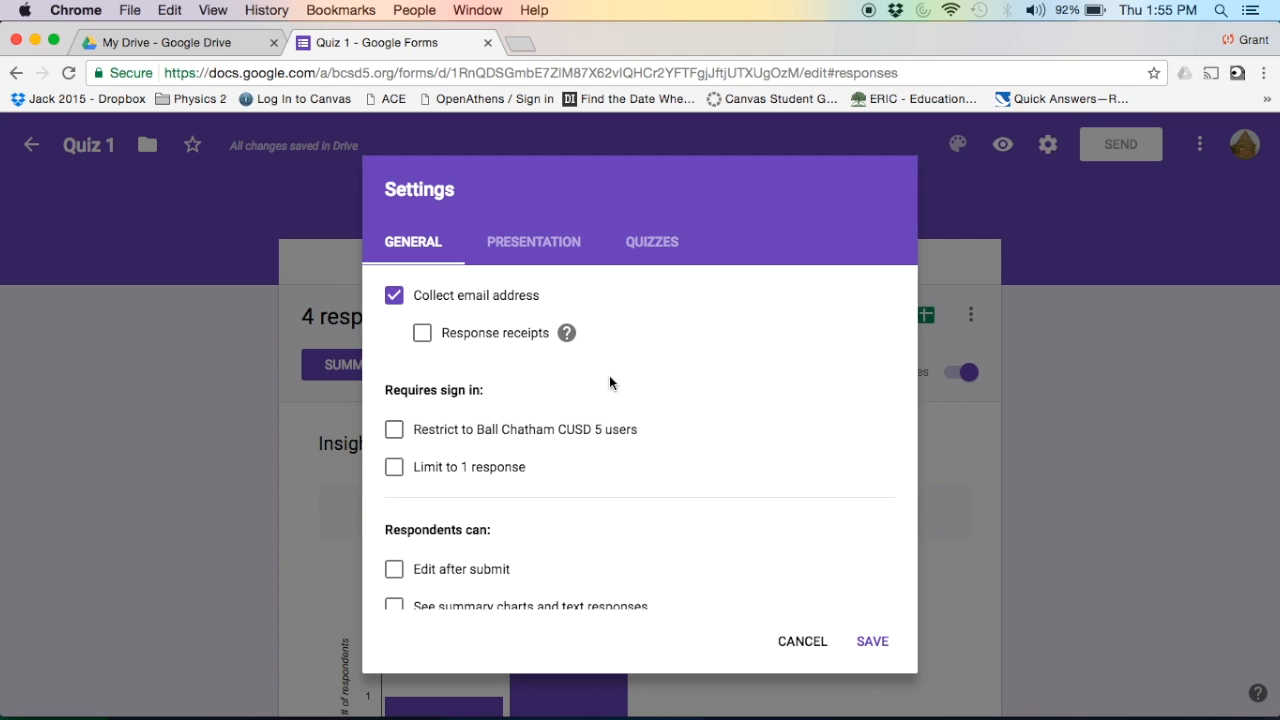
click(806, 641)
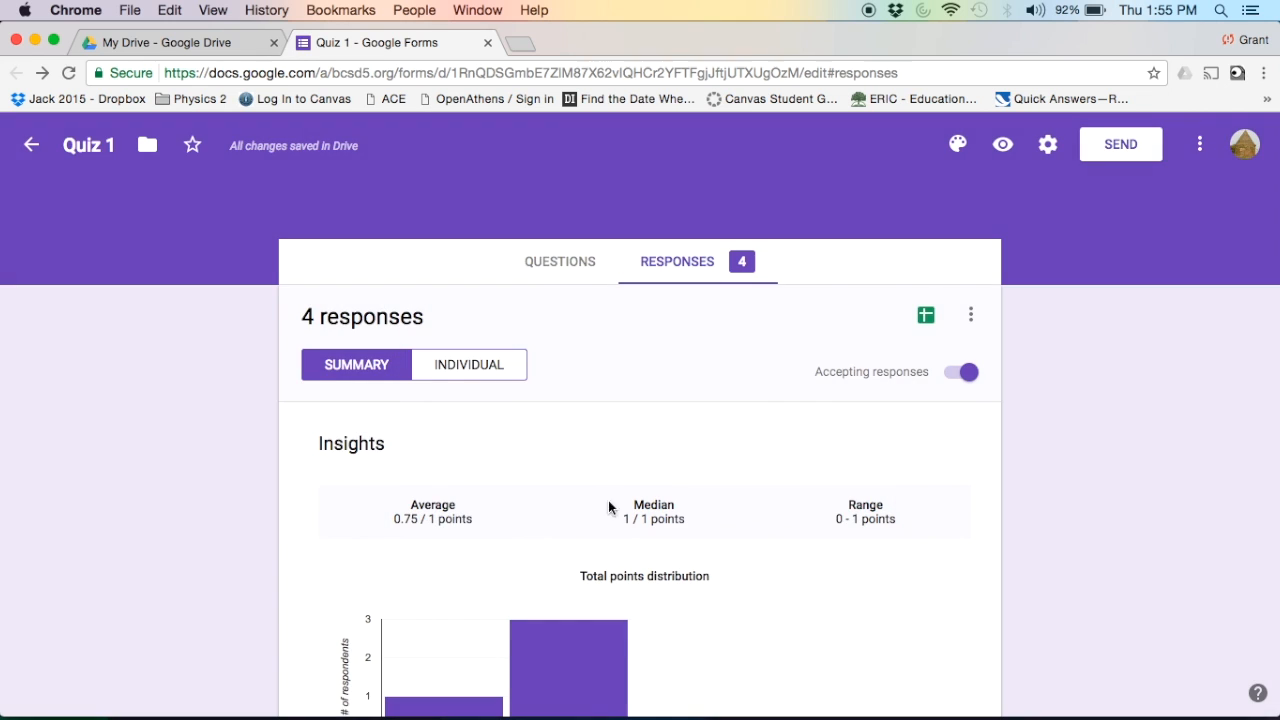
Add a new question to the quiz and move it above the day-of-the-week question
click(549, 282)
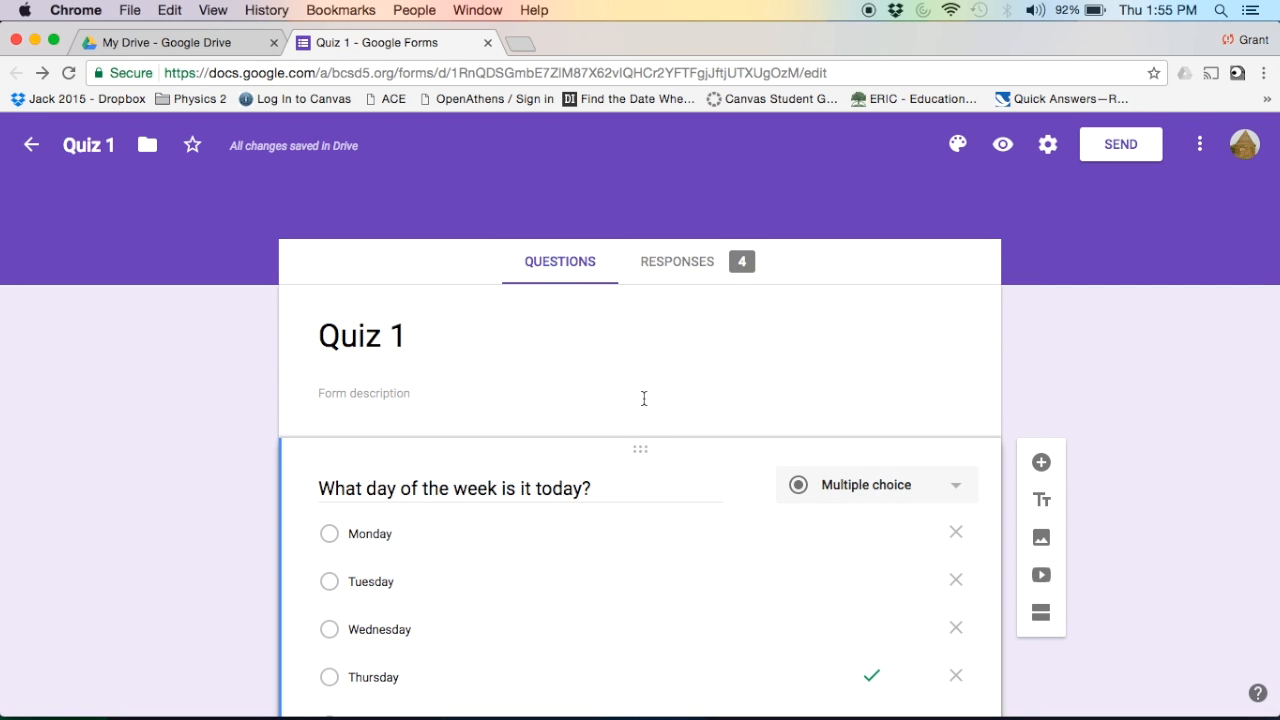
scroll(663, 417, down, 5)
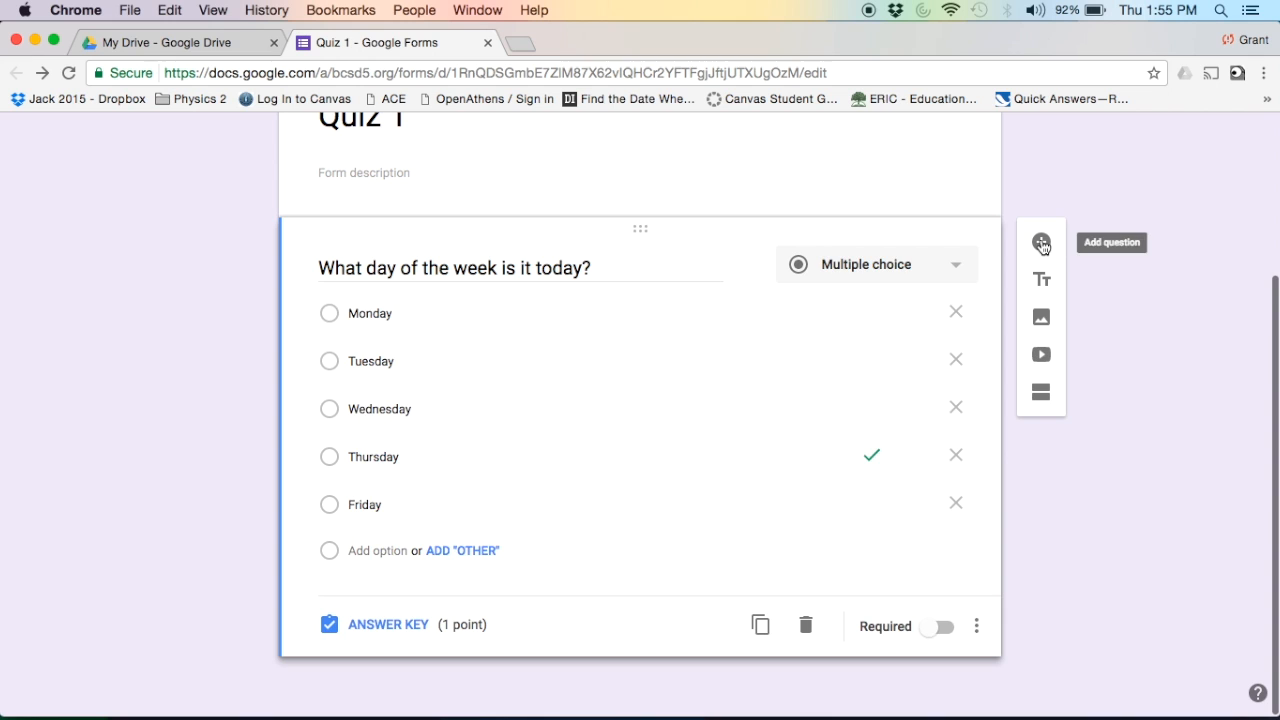
click(1039, 245)
drag(640, 532, 582, 240)
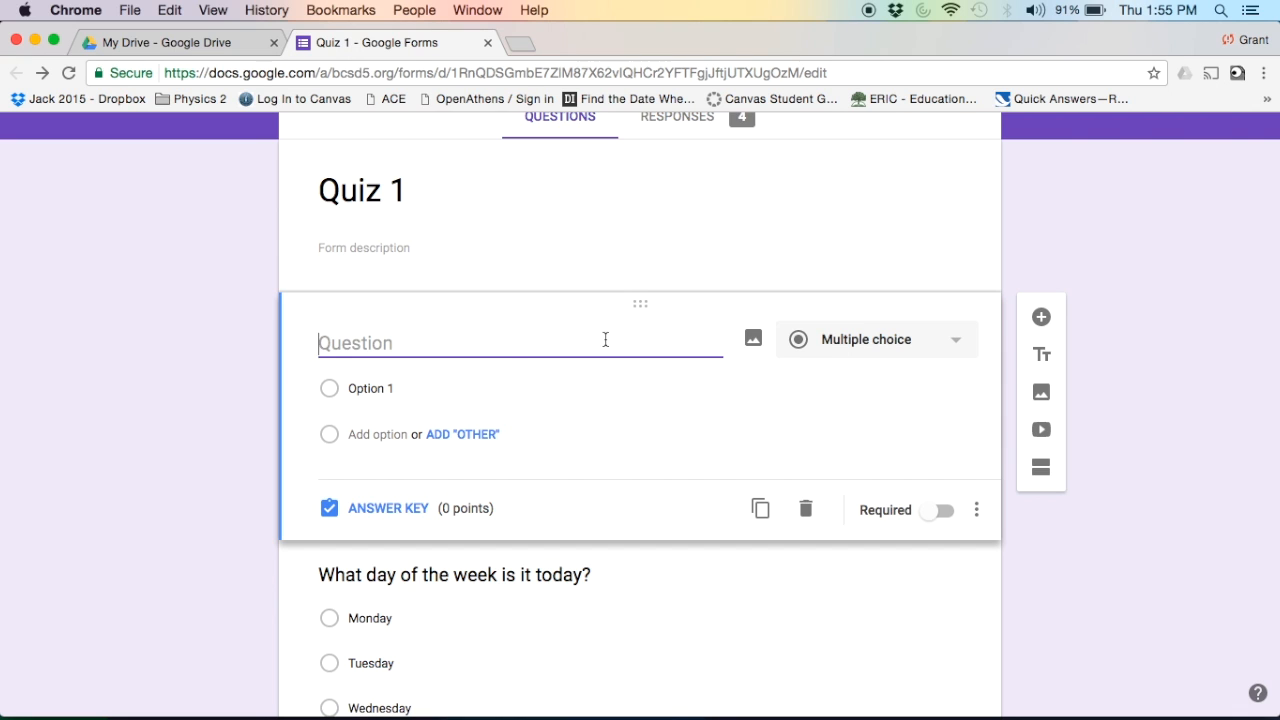
Set the new question's type to Short answer and enter "What is your name?" as its text
click(941, 344)
click(891, 257)
click(541, 344)
text(What is your )
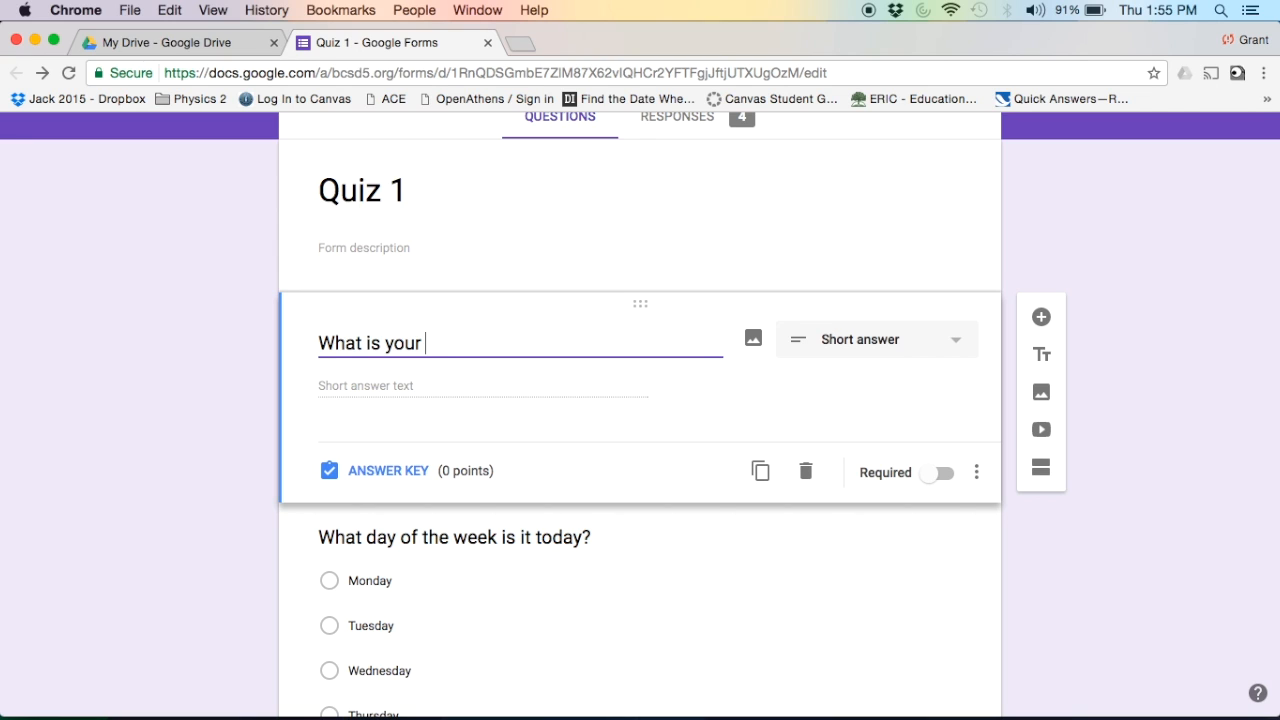
text(name?)
Check the points and feedback options of the name question, and make the question required
click(396, 484)
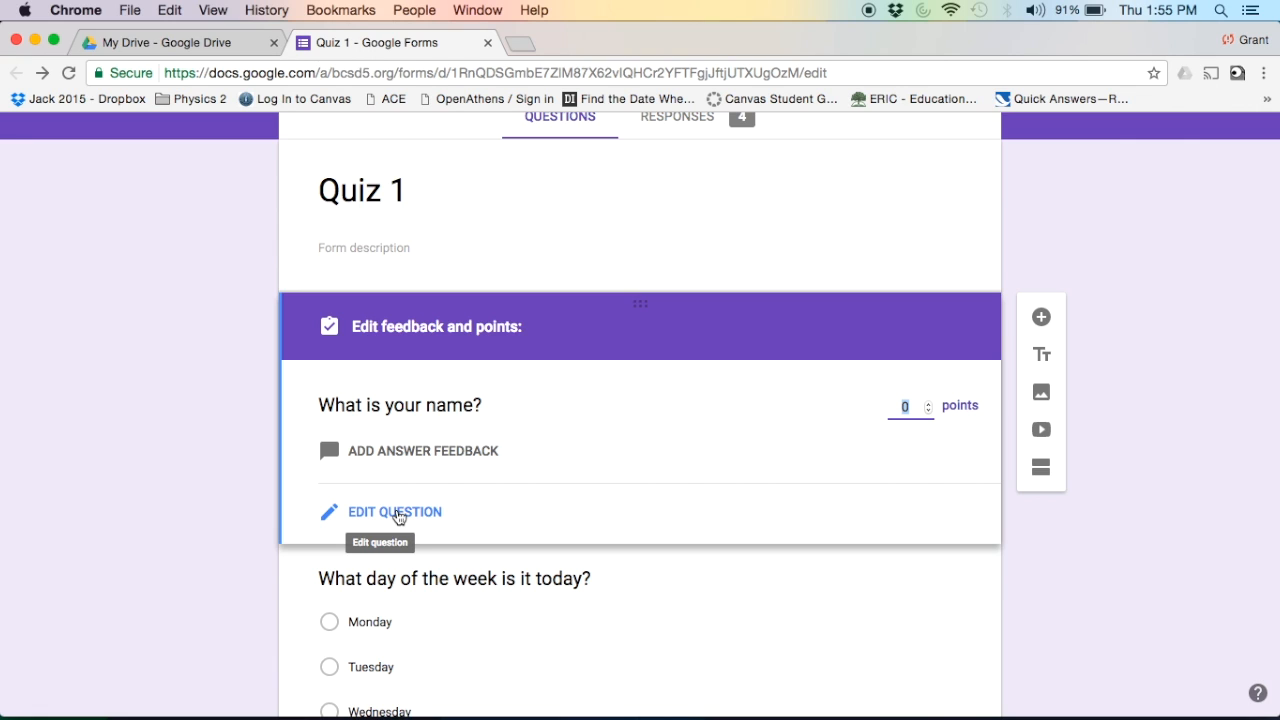
click(399, 516)
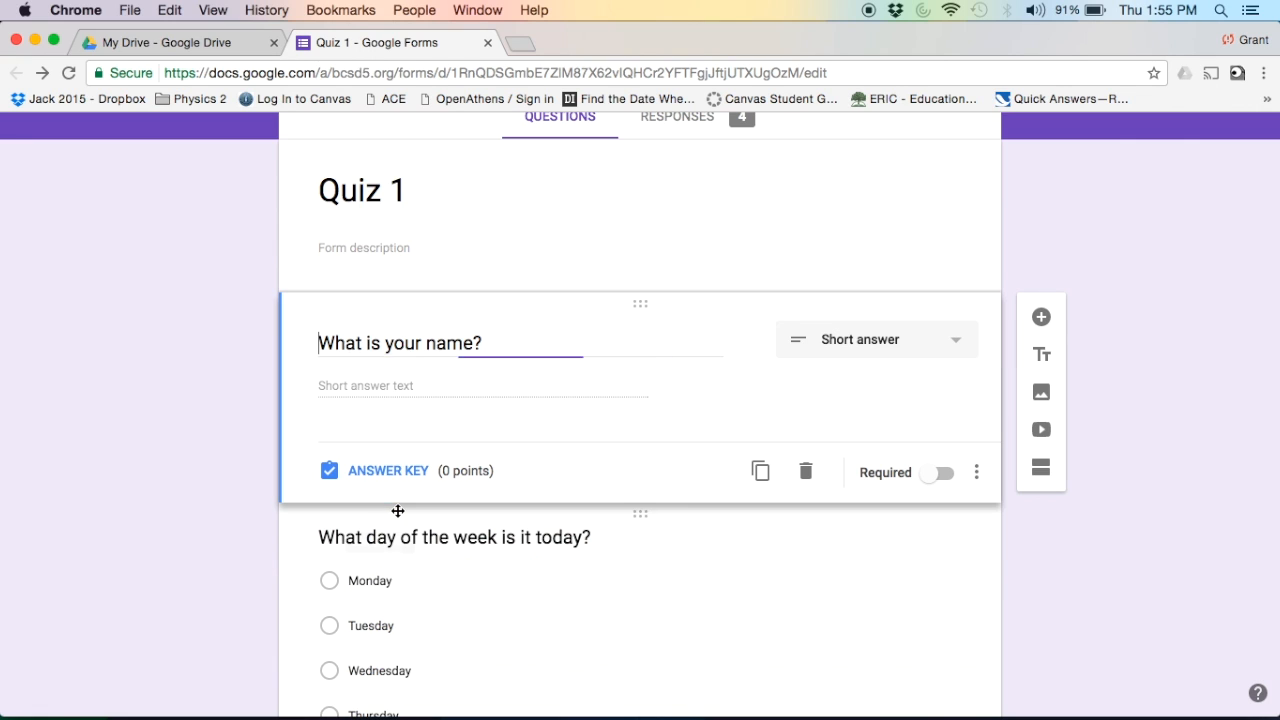
click(940, 474)
scroll(659, 491, down, 1)
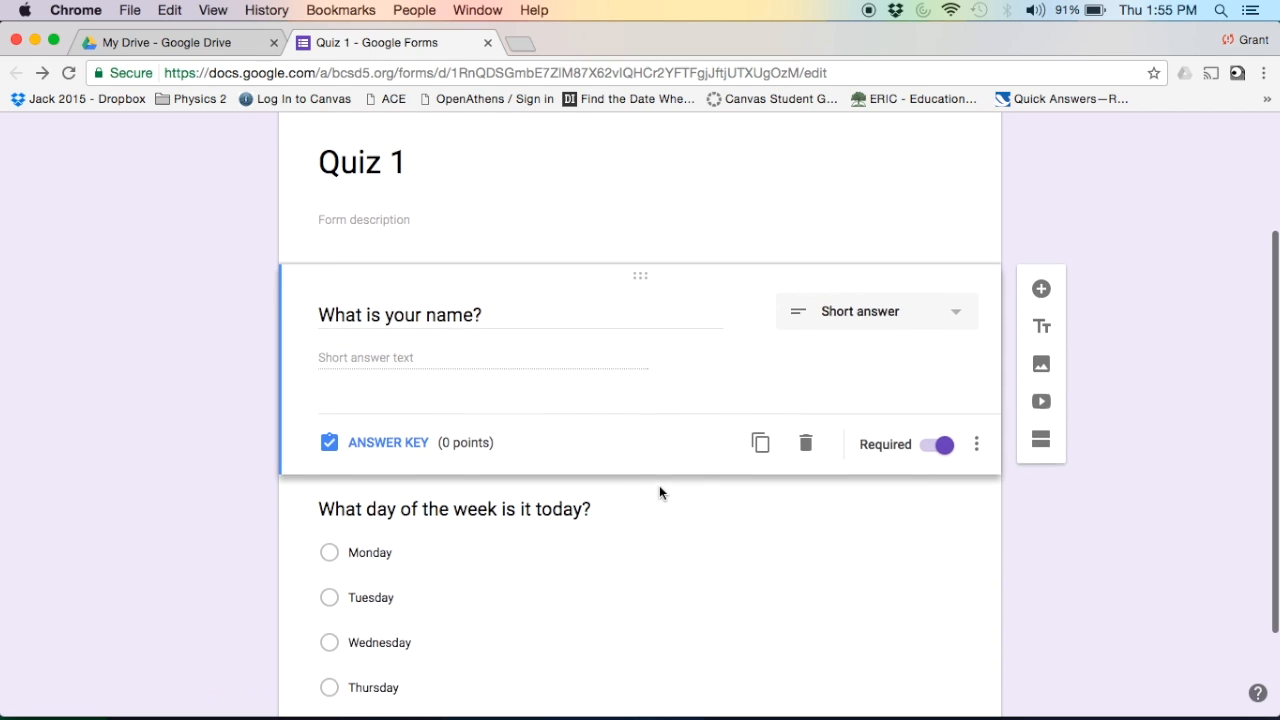
scroll(659, 485, up, 3)
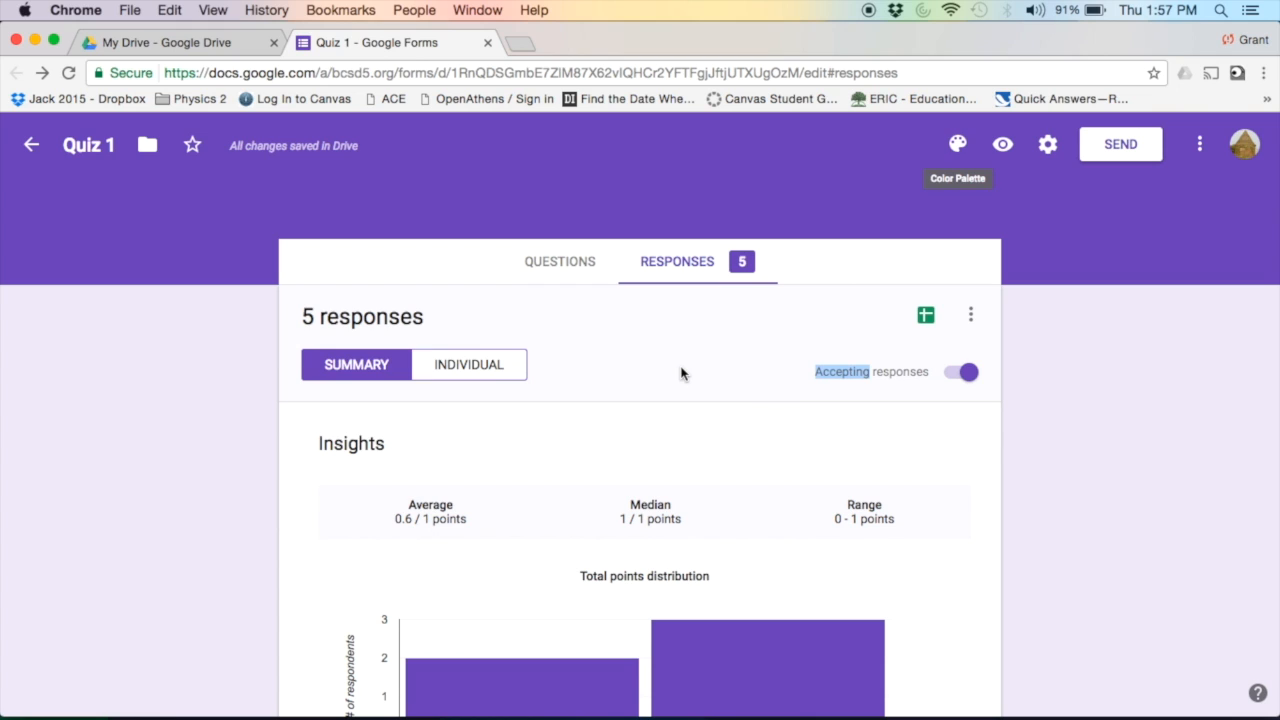
From the form's sending options, open the collaborator sharing settings, look over the access and invitation options, and close them
click(681, 373)
click(1124, 146)
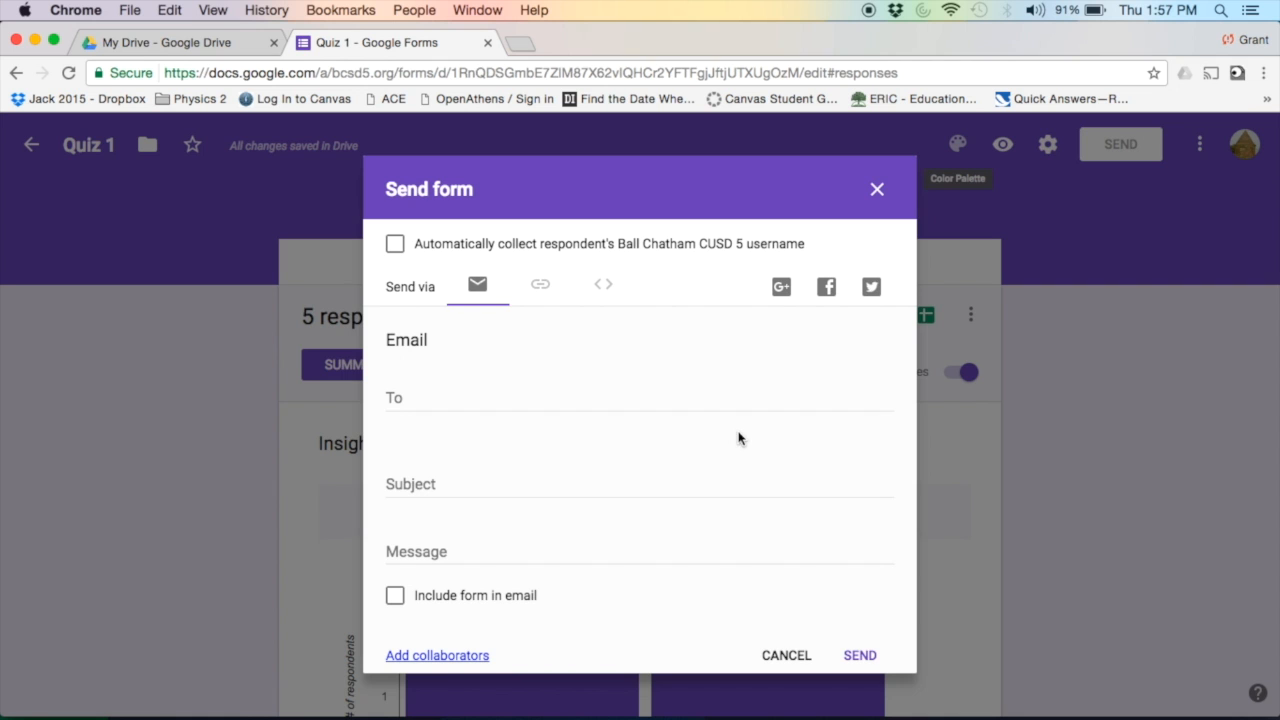
scroll(708, 526, down, 1)
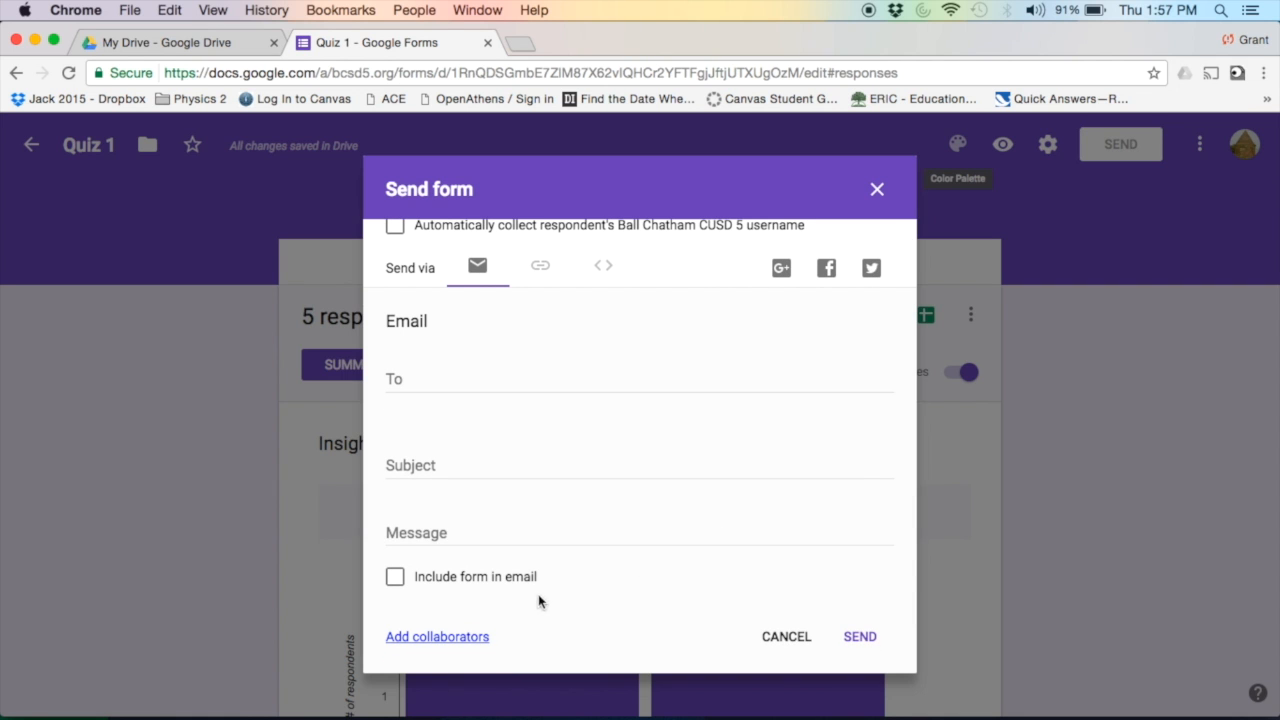
click(445, 637)
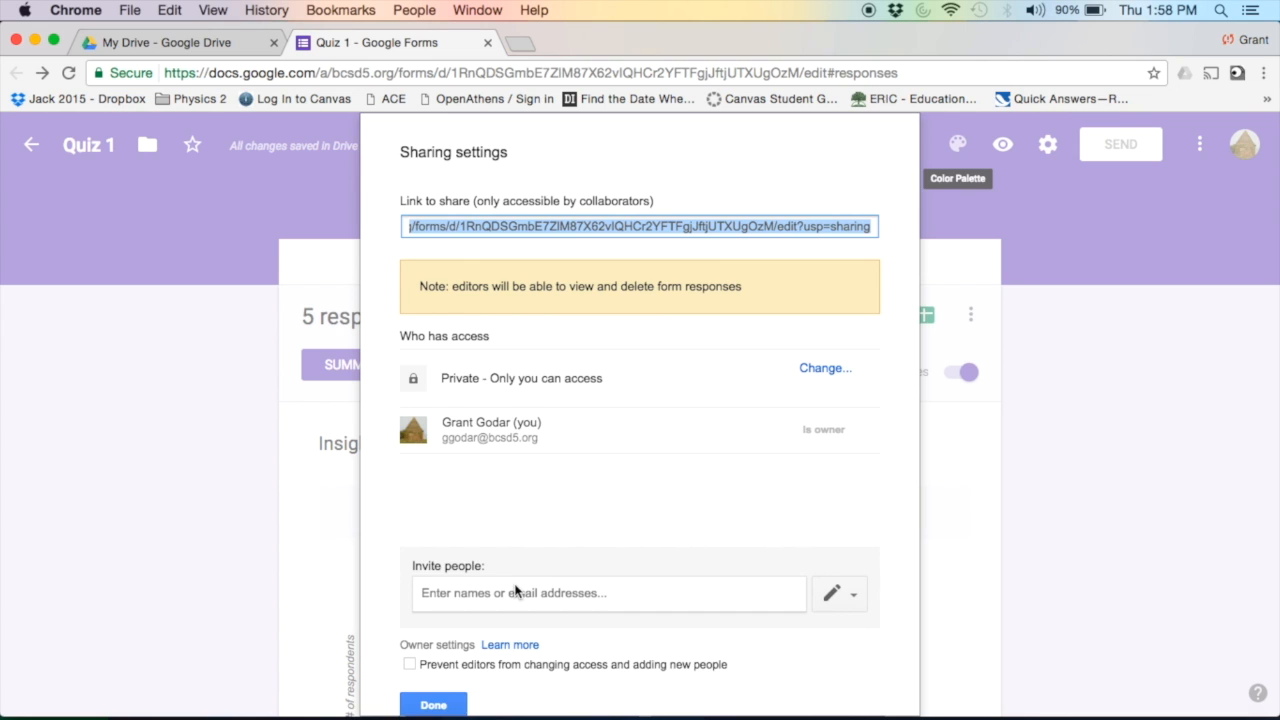
scroll(516, 595, down, 1)
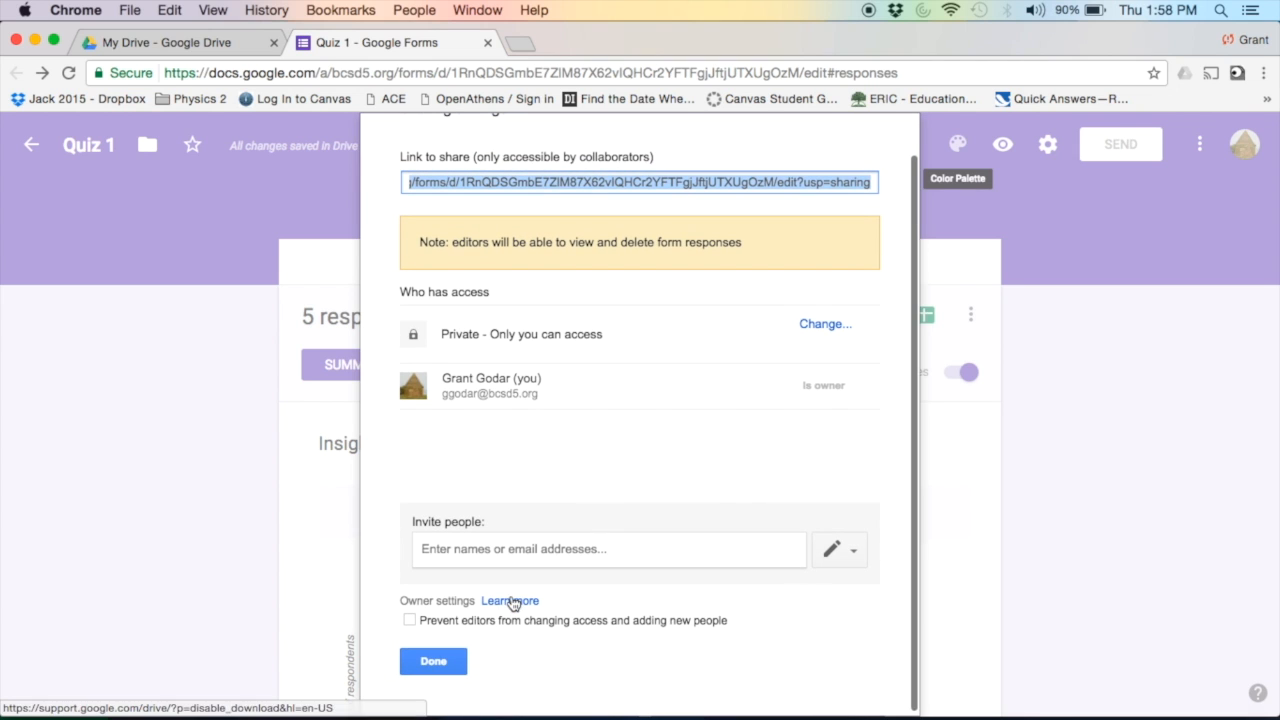
click(433, 662)
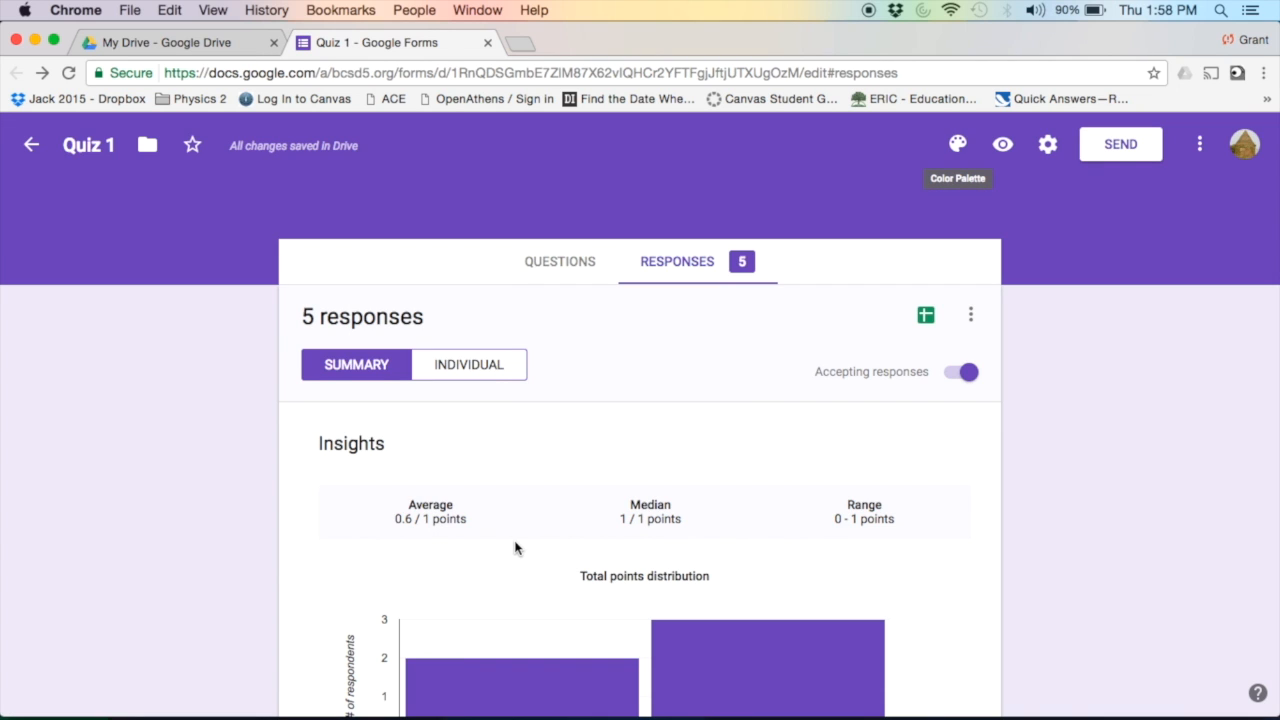